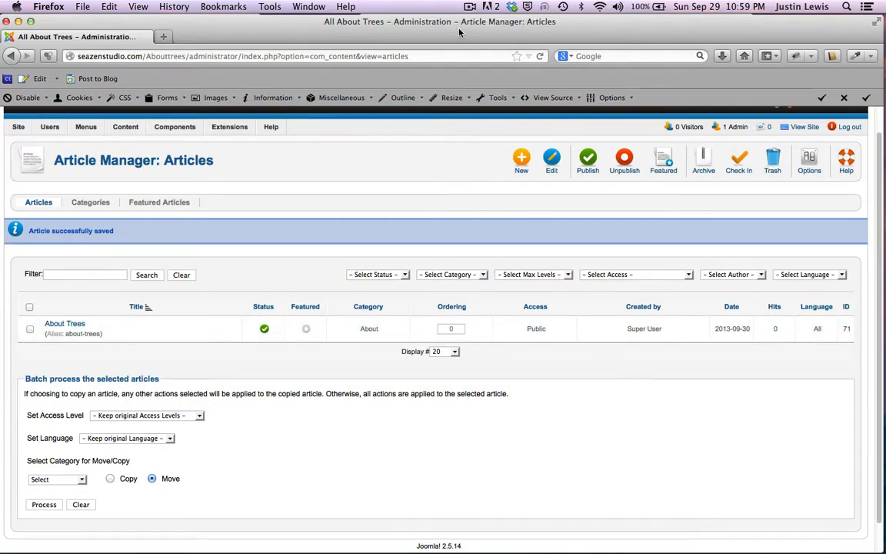
Step: Look over the tree content notes, then bring the administration page back to the top of the screen
left_click_drag(459, 31, 419, 78)
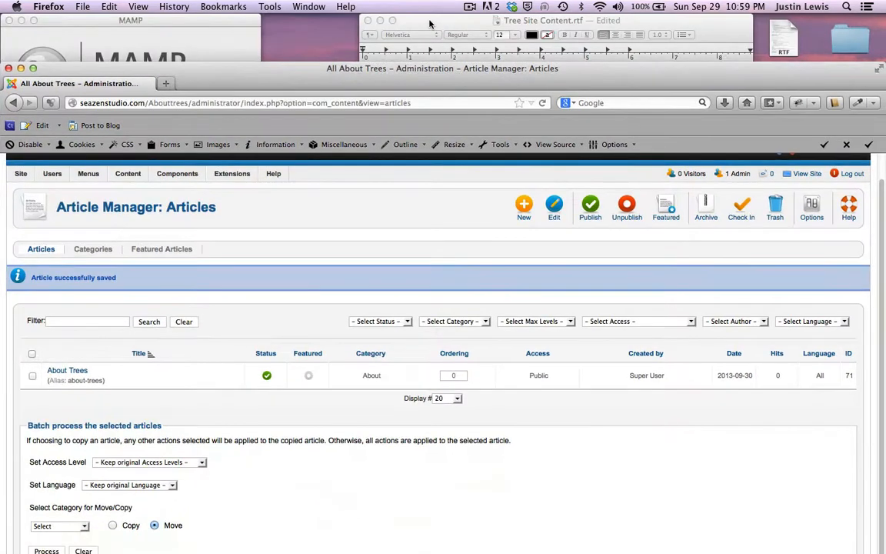
left_click_drag(430, 24, 411, 5)
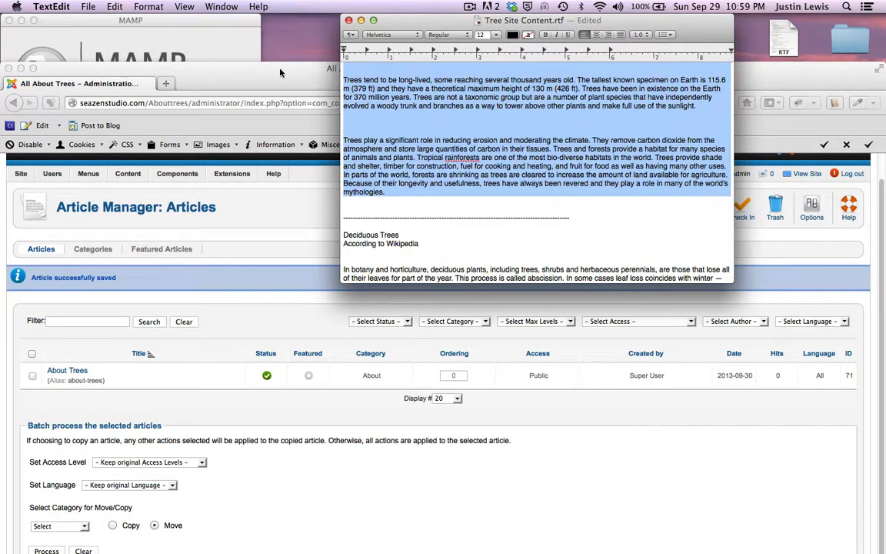
left_click_drag(280, 72, 277, 47)
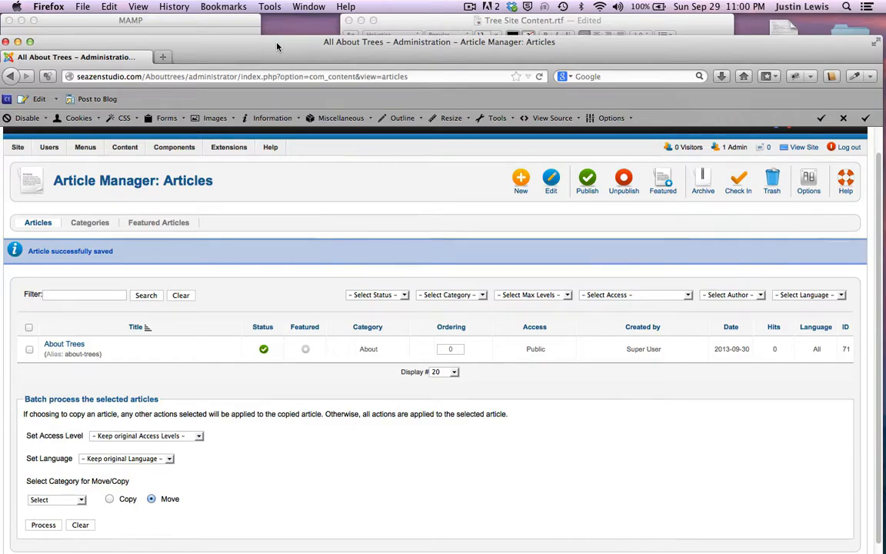
left_click_drag(277, 47, 313, 92)
left_click(417, 21)
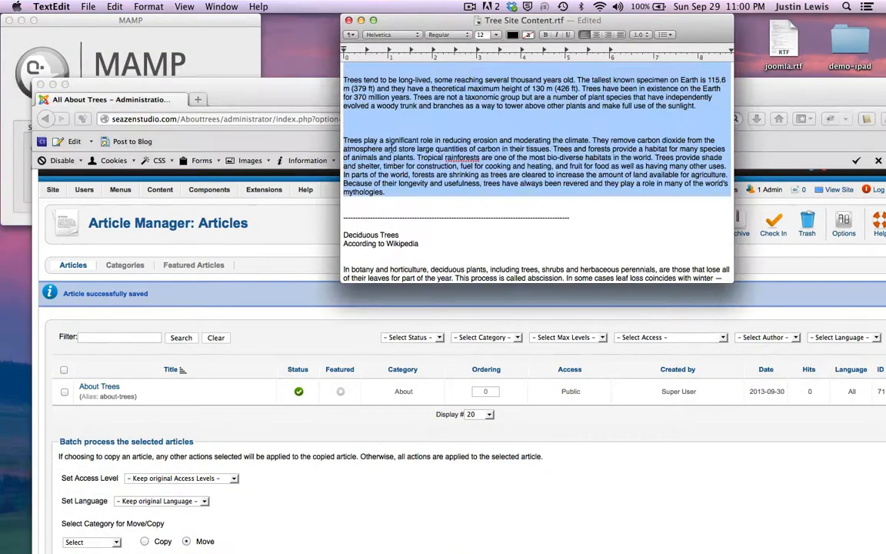
scroll(392, 146, "up", 10)
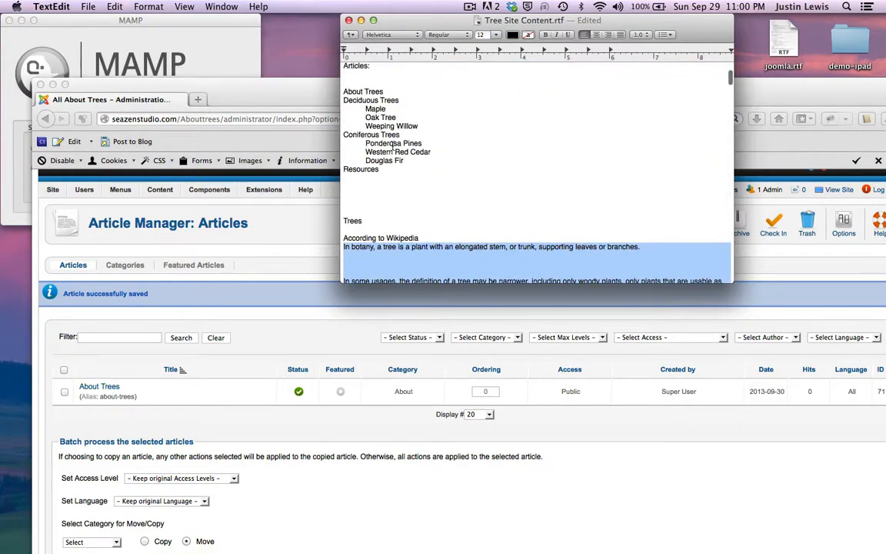
scroll(424, 192, "down", 10)
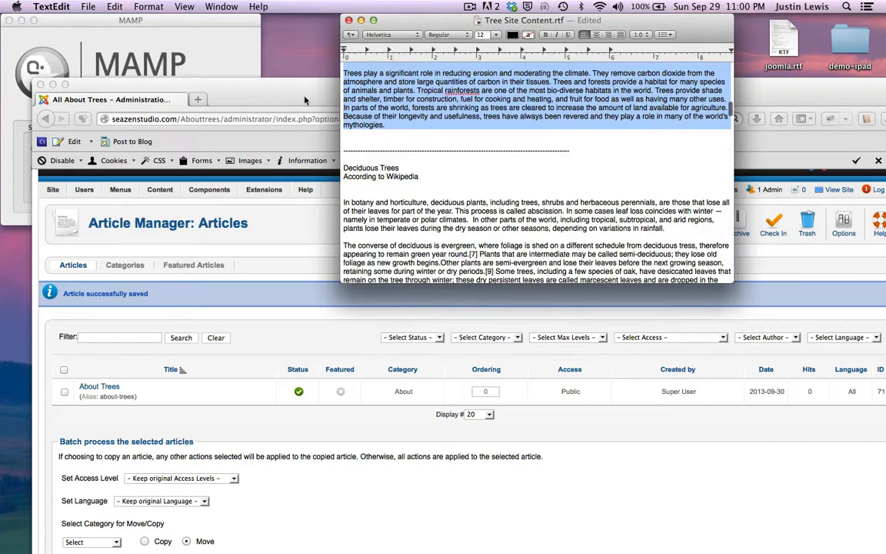
left_click(274, 86)
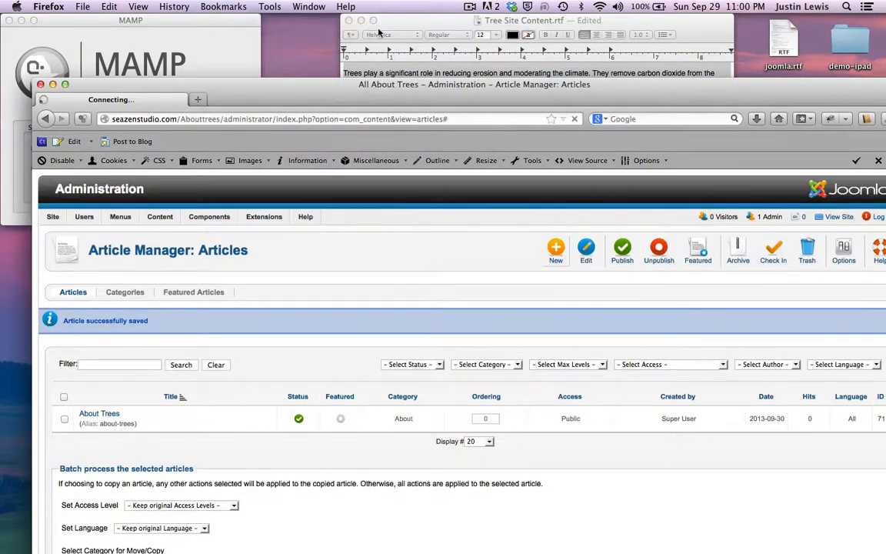
left_click_drag(331, 96, 308, 31)
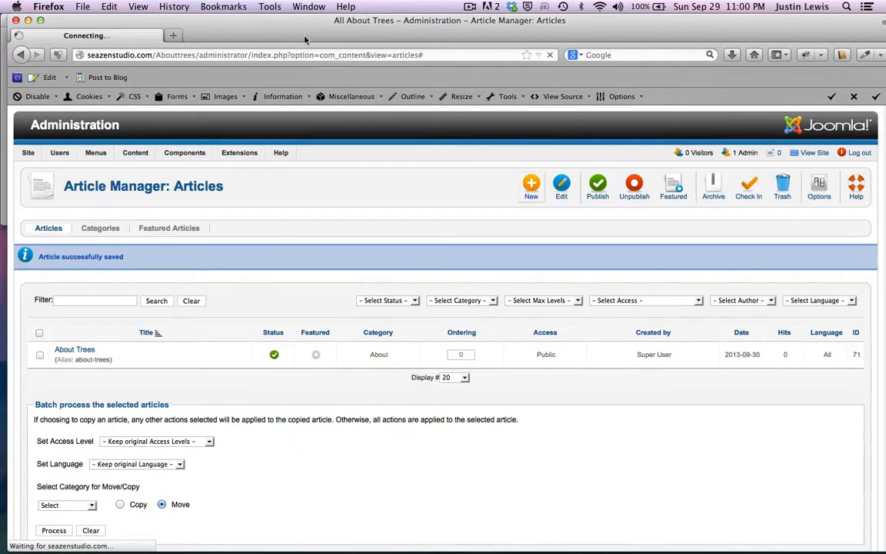
Step: Log in with the saved administrator user name and dismiss the Remember Password prompt
type("admin")
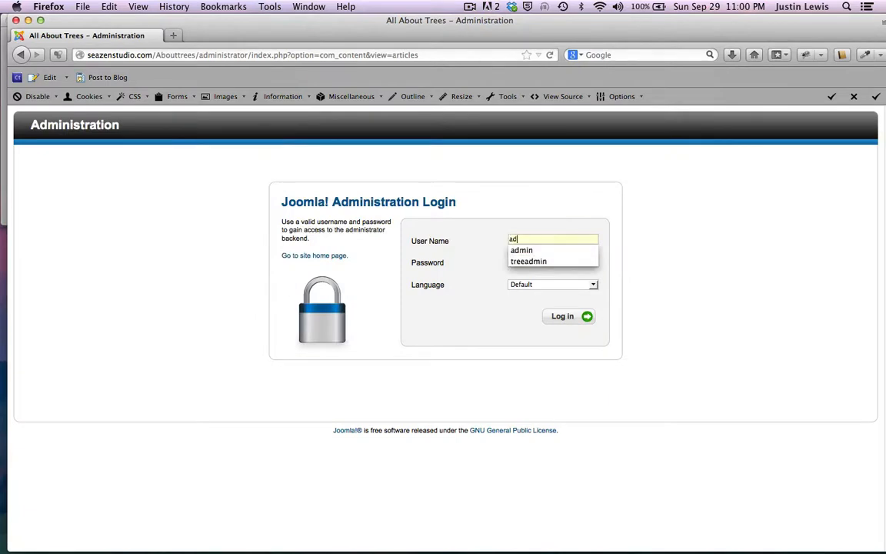
left_click(522, 264)
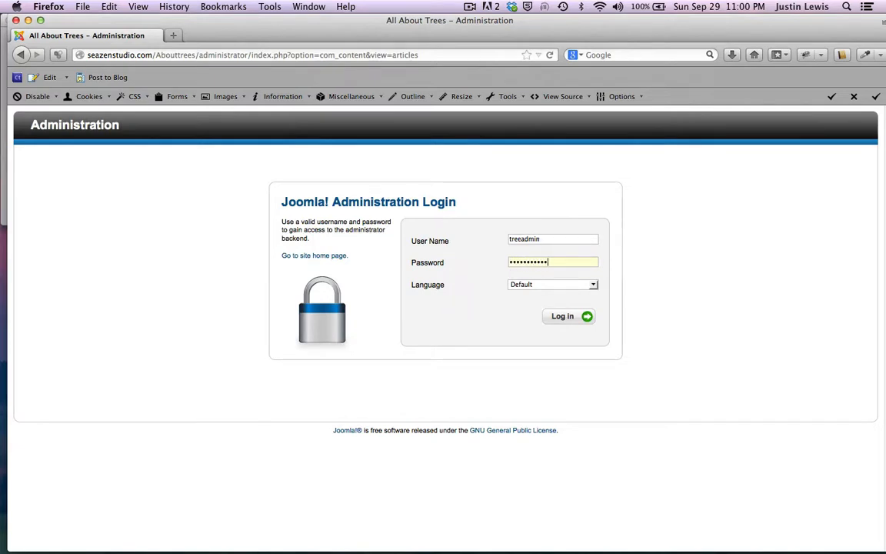
key("Return")
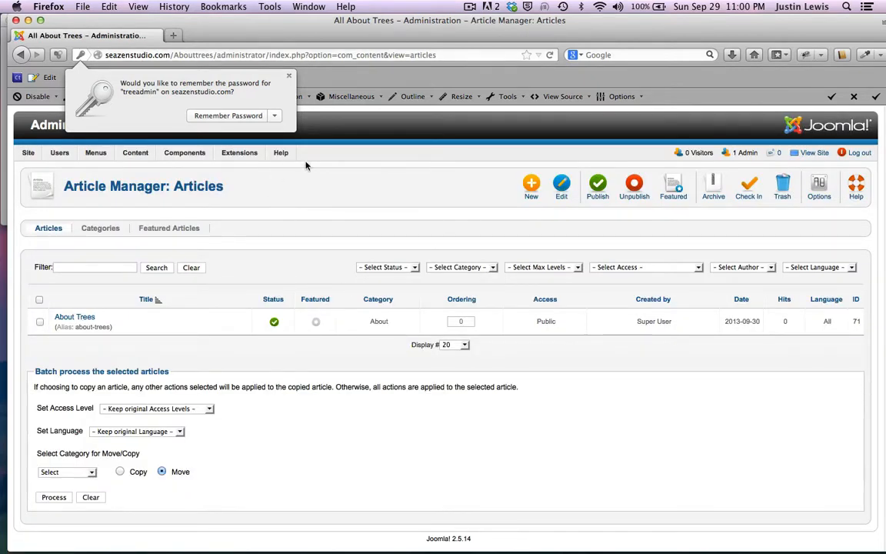
left_click(289, 75)
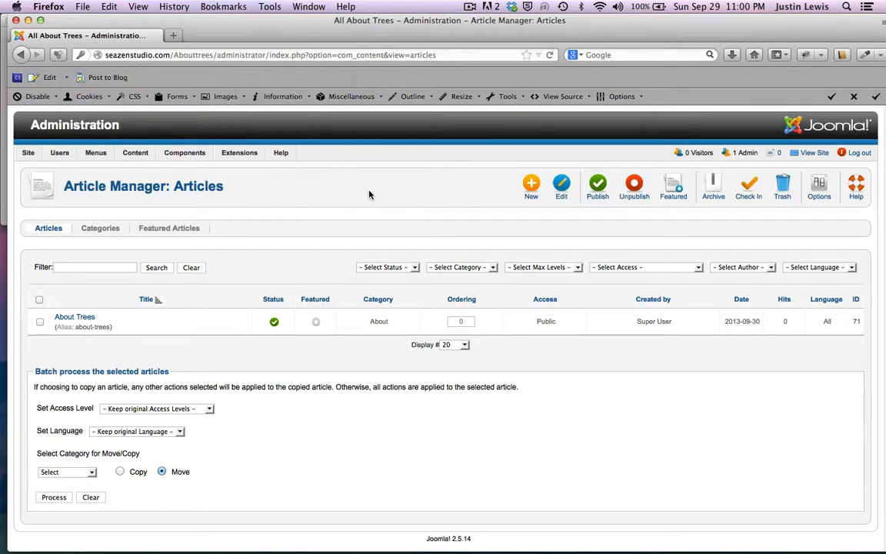
Step: Create a new article and paste 'Deciduous Trees' from the notes as its title
left_click(532, 187)
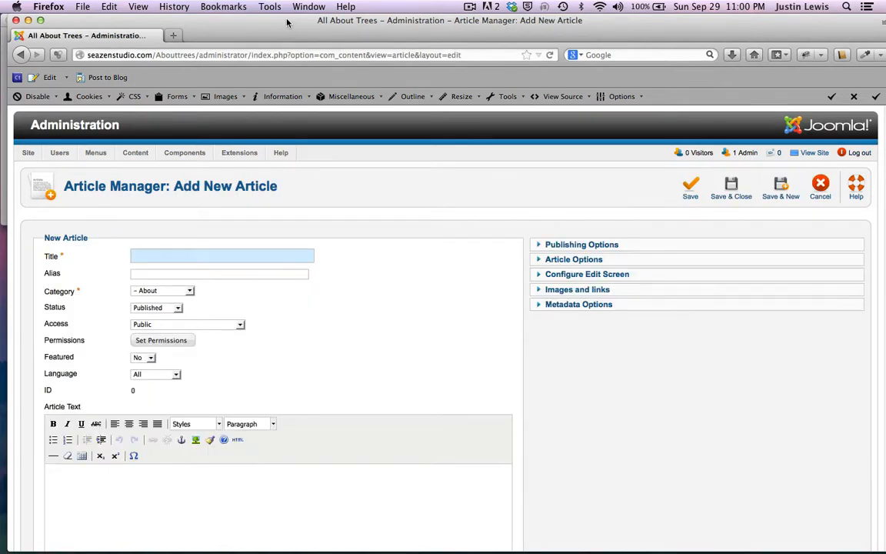
left_click_drag(287, 23, 316, 194)
left_click(362, 148)
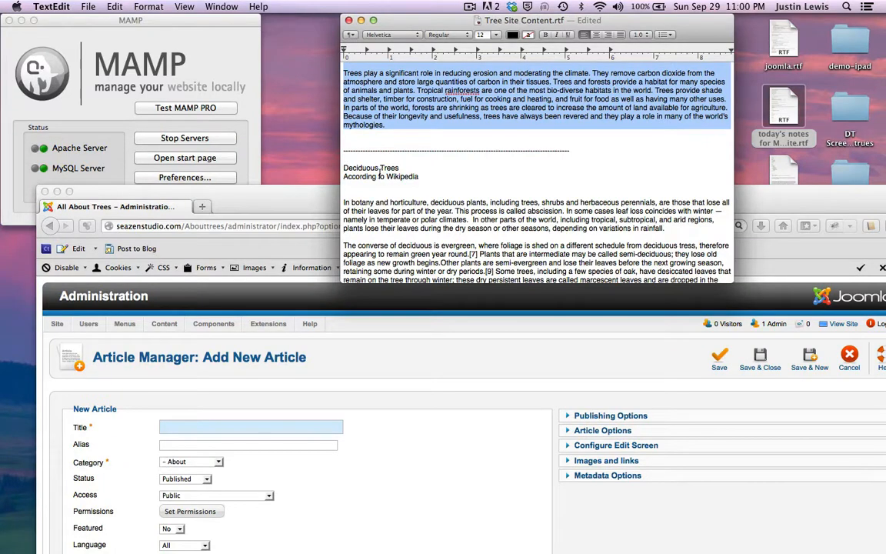
left_click_drag(398, 168, 336, 168)
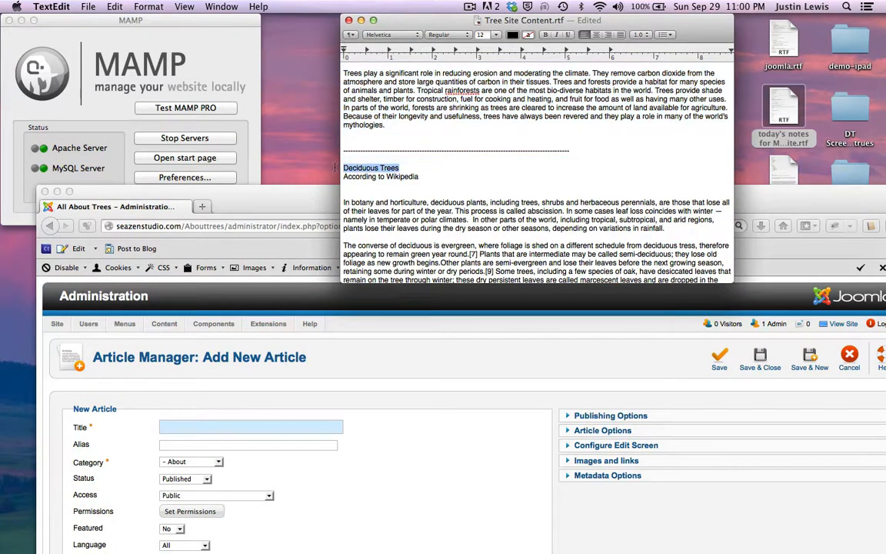
key("super+c")
left_click(265, 192)
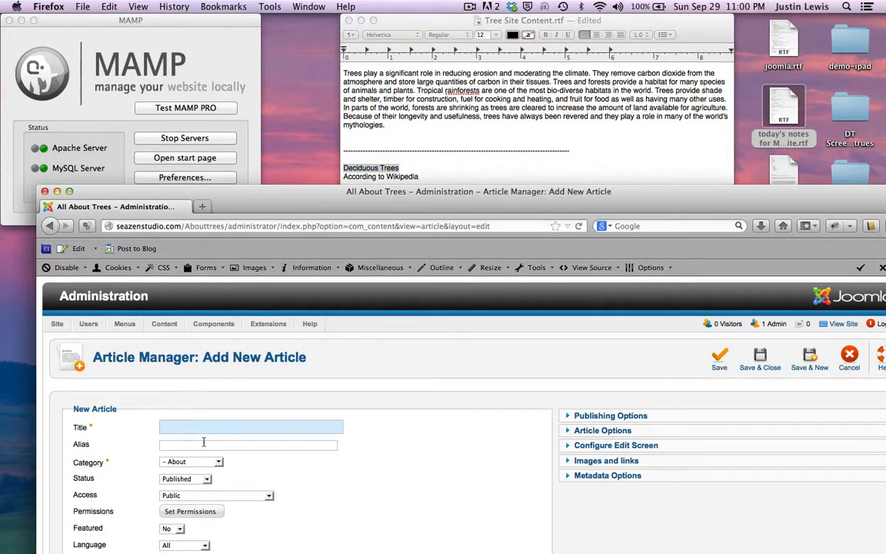
key("super+v")
Step: Paste 'Deciduous Trees' into the article text as a Heading 2 and start a new paragraph below
left_click_drag(297, 204, 288, 22)
scroll(449, 139, "down", 2)
key("super+v")
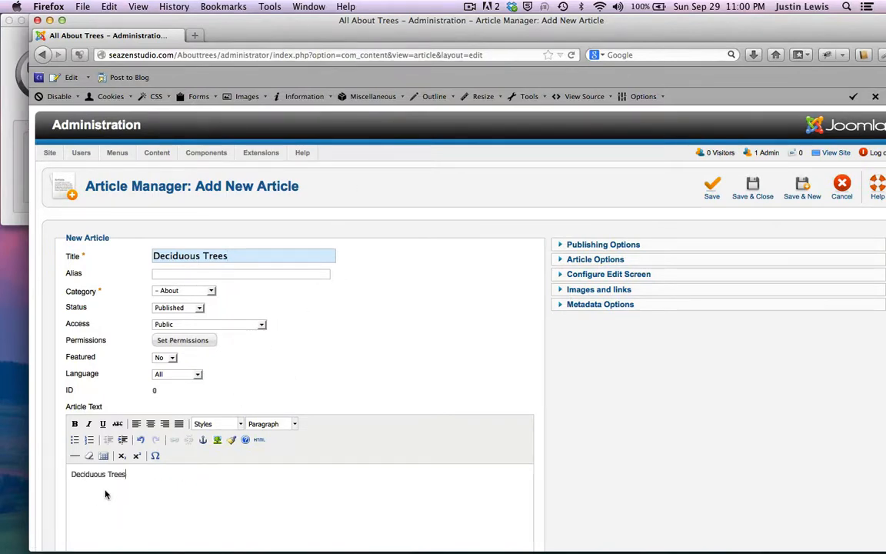
left_click_drag(236, 32, 217, 32)
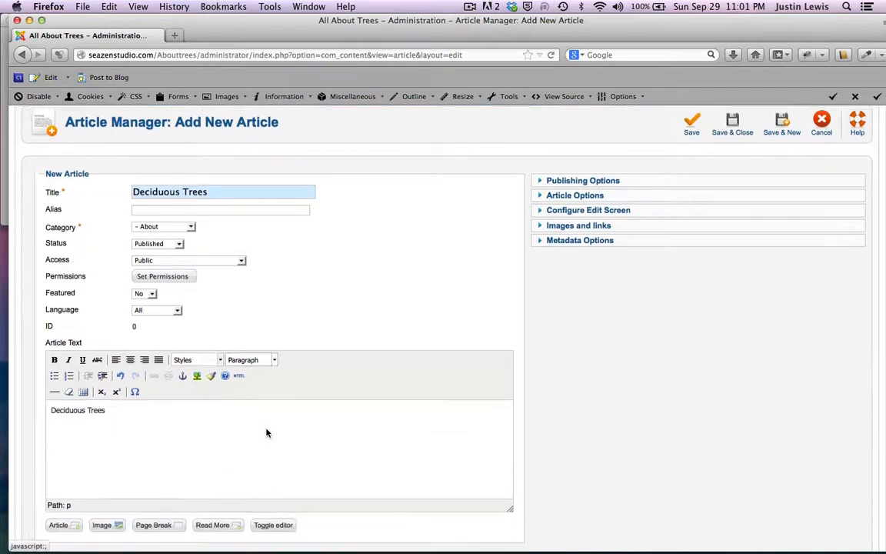
scroll(267, 431, "down", 5)
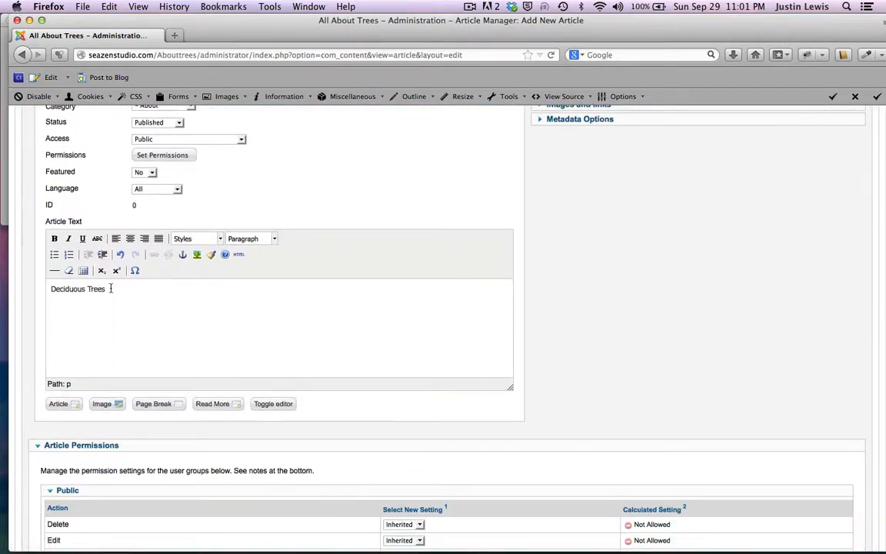
left_click_drag(109, 288, 45, 290)
left_click(273, 238)
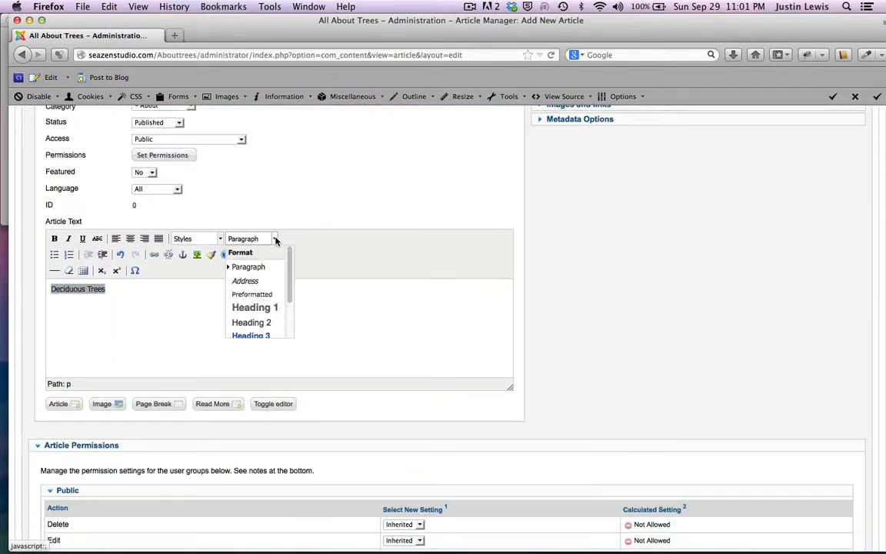
left_click(233, 324)
left_click(252, 325)
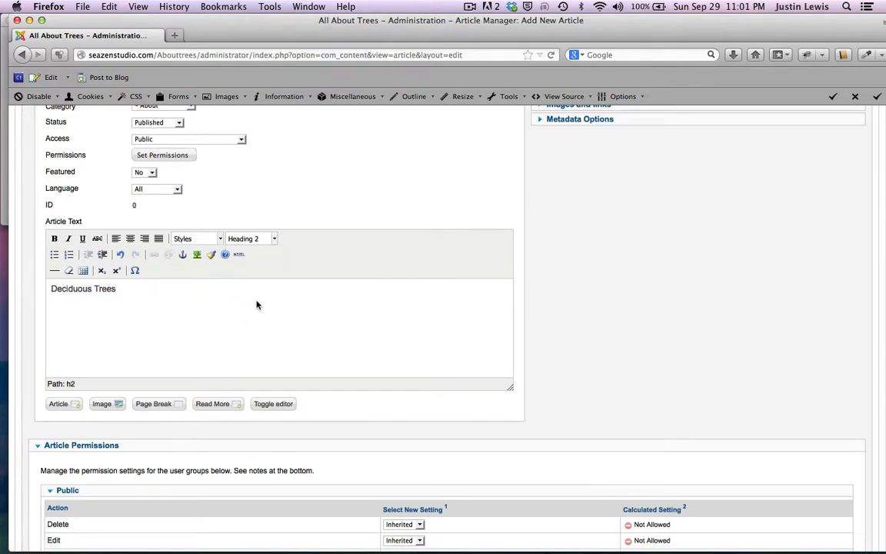
scroll(255, 315, "up", 3)
scroll(256, 304, "down", 5)
scroll(257, 303, "up", 1)
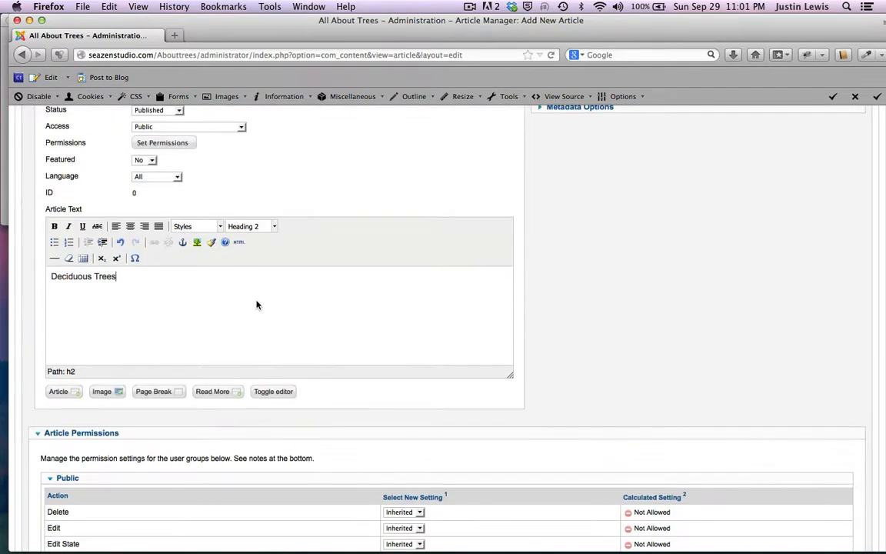
key("Return")
left_click_drag(412, 23, 434, 245)
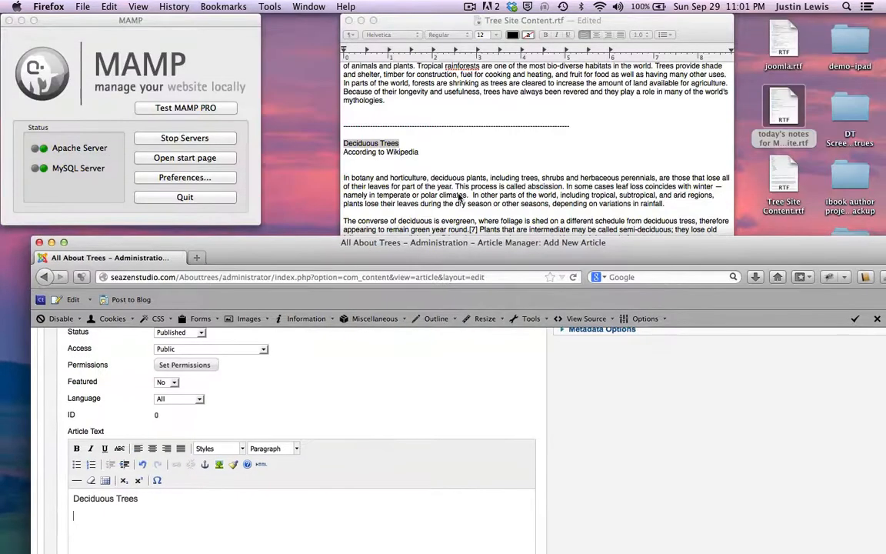
Step: Paste 'According to Wikipedia' from the notes into the article as a Heading 4 line
left_click(467, 158)
left_click_drag(421, 152, 343, 153)
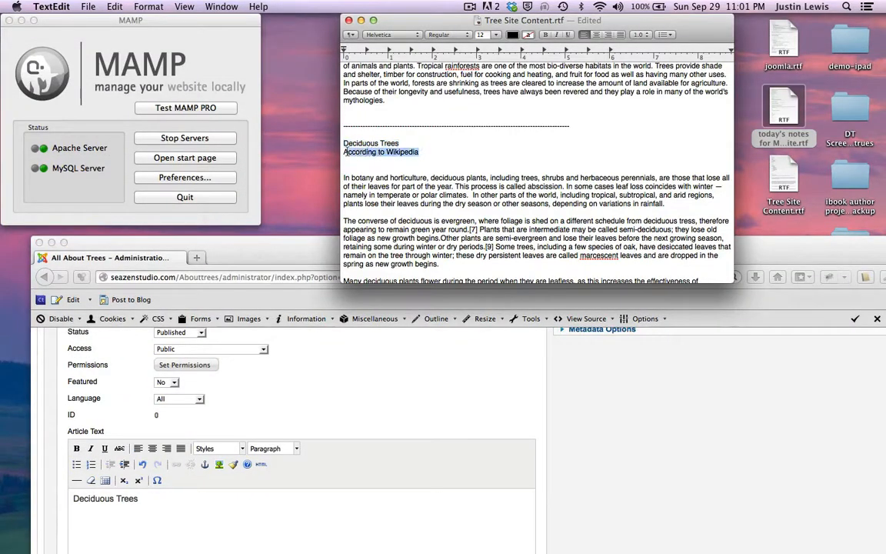
key("super+c")
left_click_drag(250, 240, 281, 15)
key("super+v")
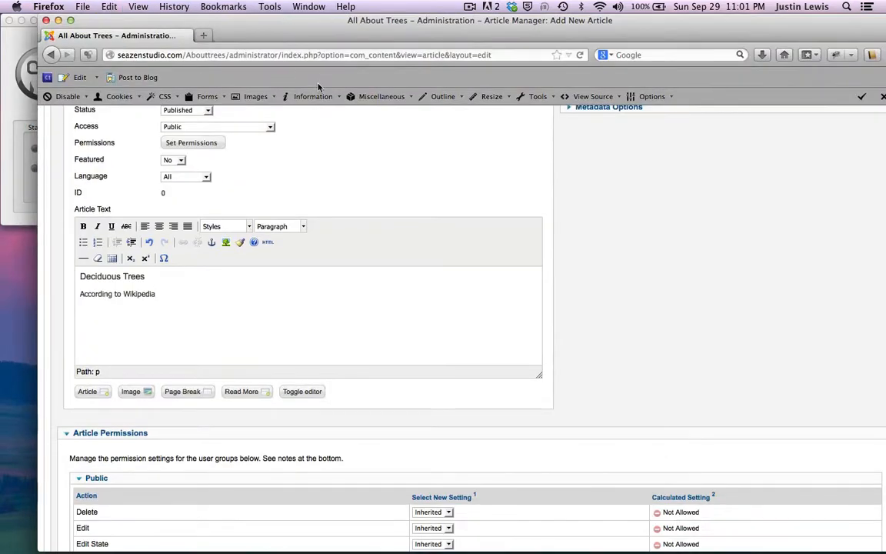
left_click_drag(174, 293, 78, 293)
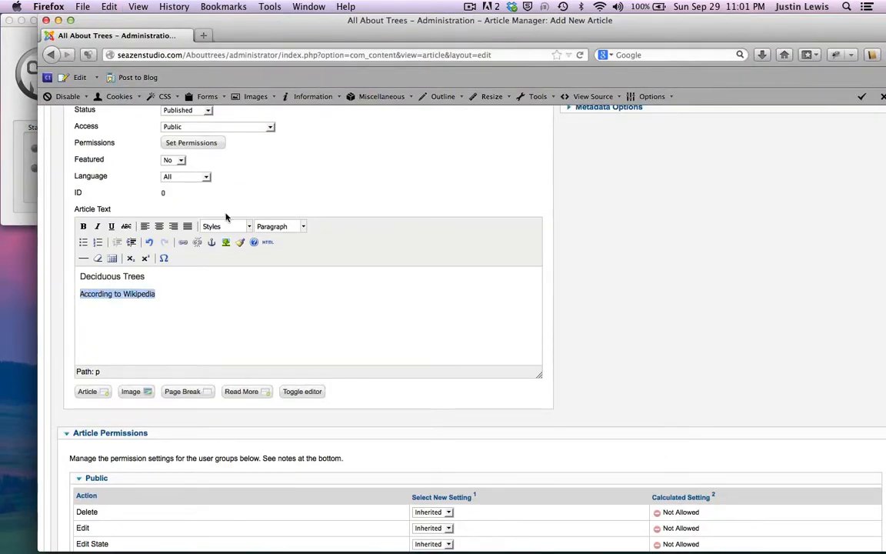
left_click(304, 226)
scroll(294, 313, "down", 1)
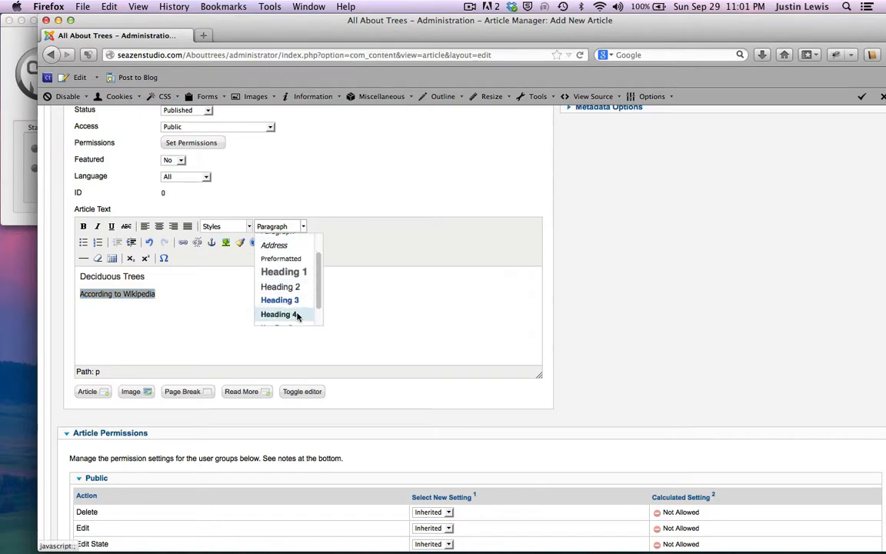
left_click(288, 313)
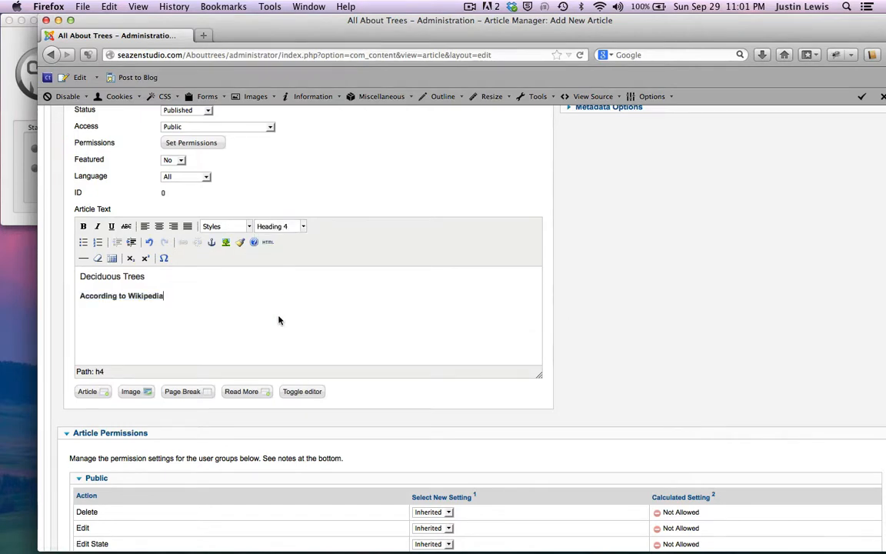
key("Return")
Step: Insert a horizontal rule and paste the Wikipedia deciduous paragraphs, ending at 'flowers.', below it
left_click(83, 257)
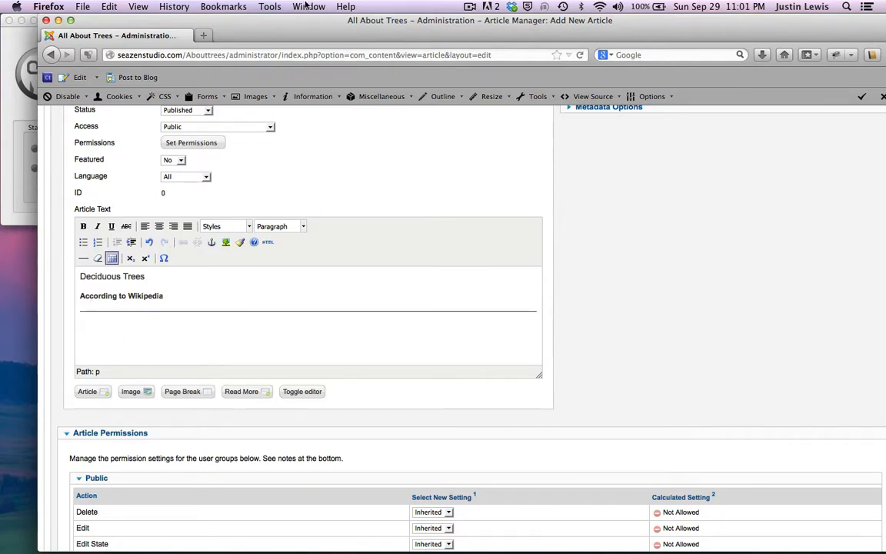
left_click_drag(311, 35, 514, 241)
left_click(384, 18)
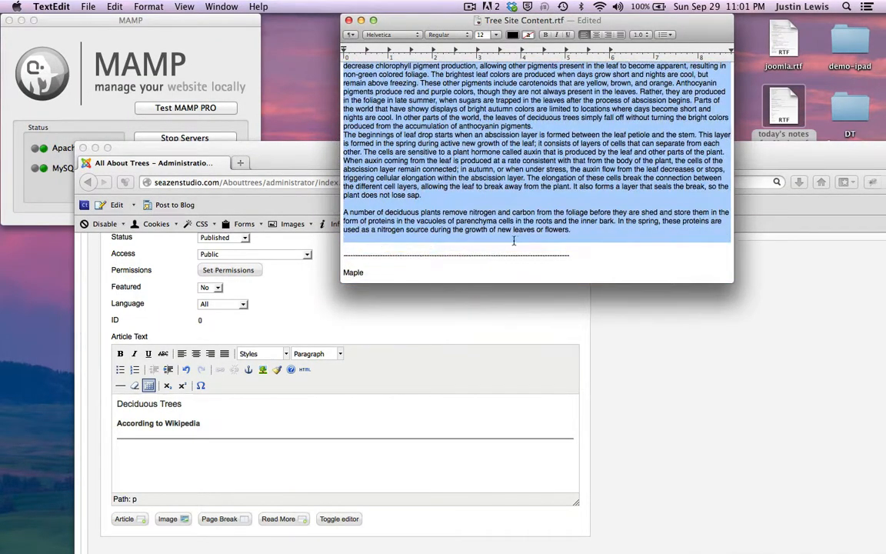
left_click_drag(573, 235, 573, 230)
key("super+c")
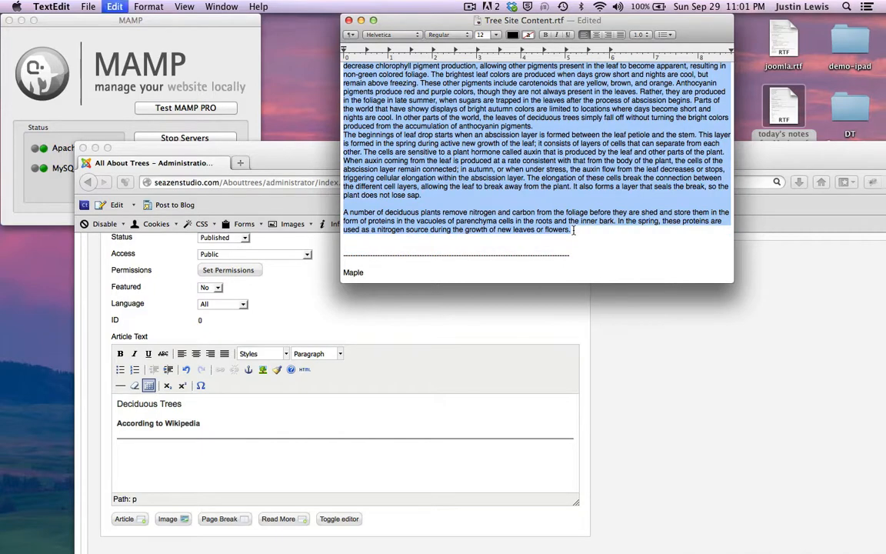
left_click_drag(270, 148, 261, 23)
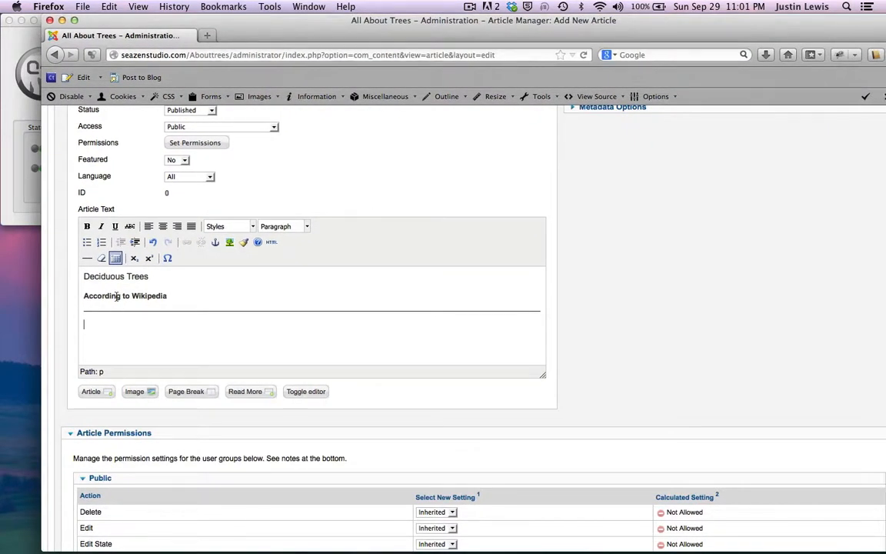
left_click(113, 322)
key("super+v")
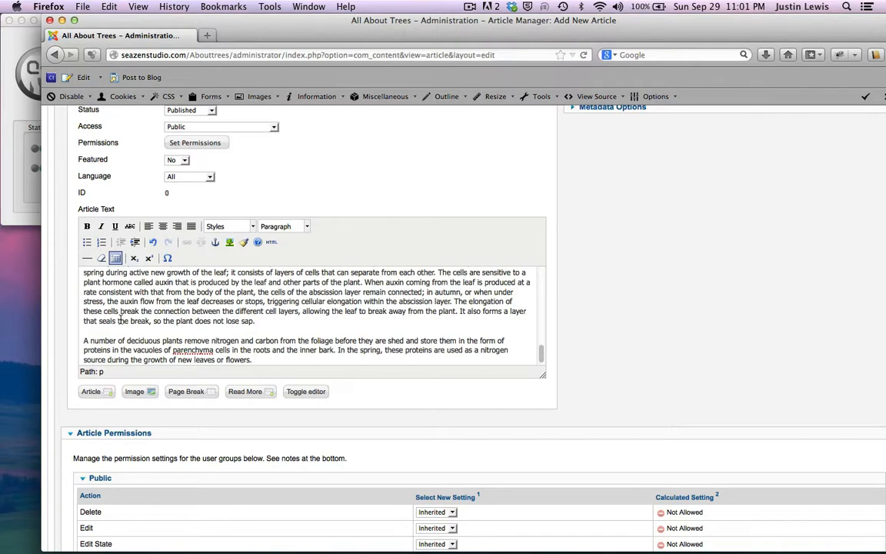
scroll(120, 320, "up", 10)
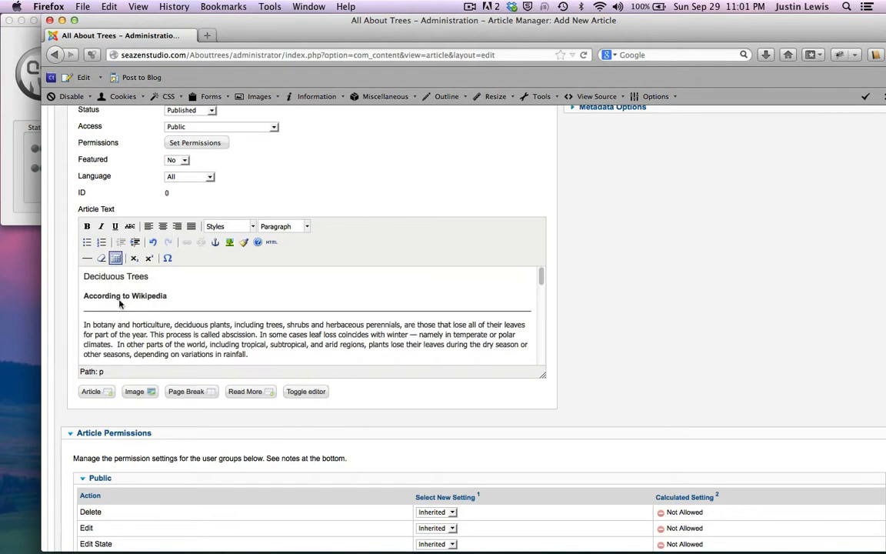
scroll(344, 172, "up", 4)
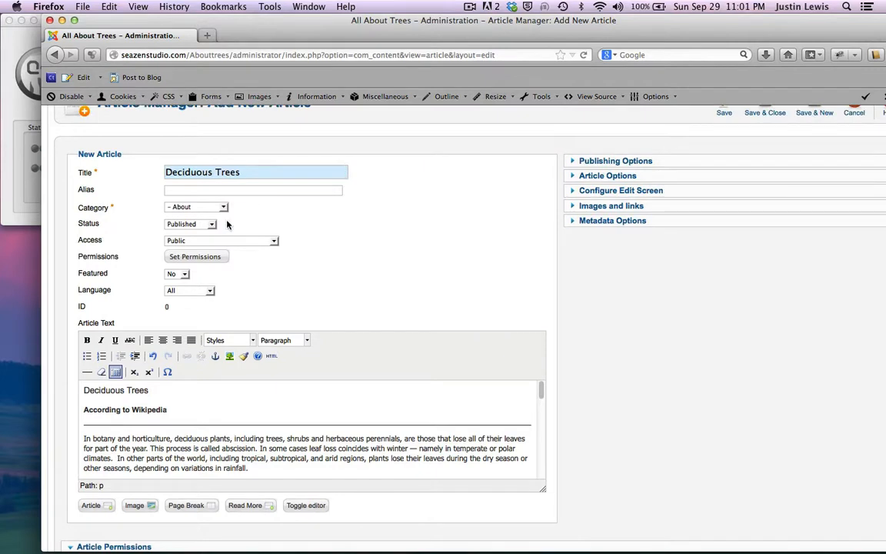
Step: Set the Deciduous Trees article's category to '- - Deciduous'
left_click(223, 207)
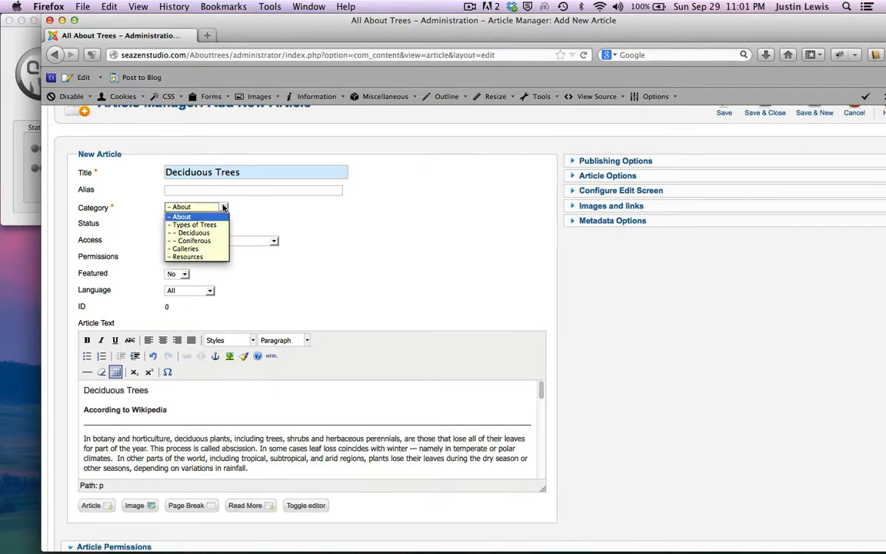
left_click(191, 232)
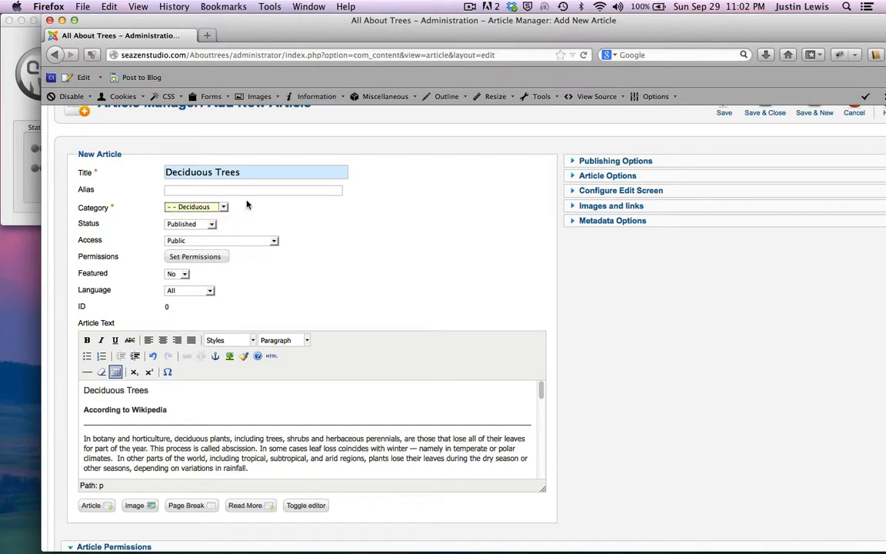
scroll(379, 241, "up", 3)
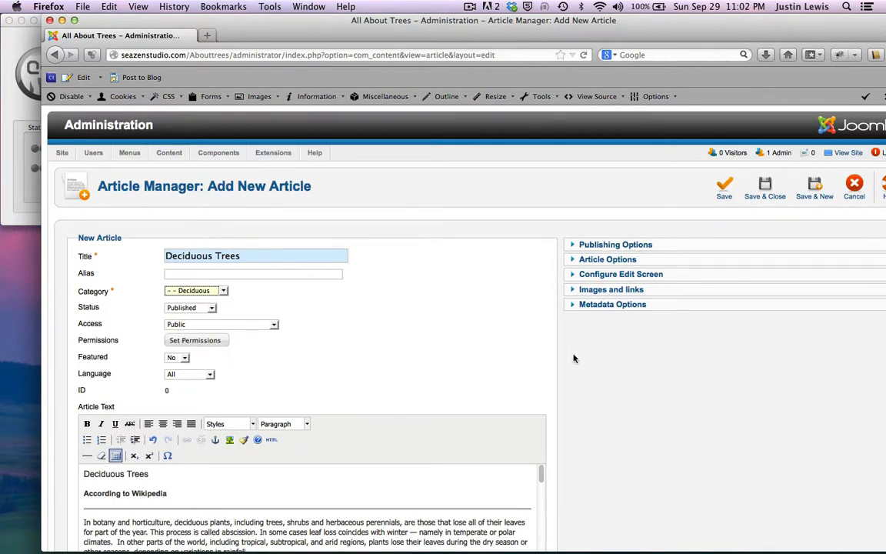
scroll(574, 358, "down", 5)
scroll(574, 358, "up", 5)
Step: Save Deciduous Trees with Save & New and bring the tree notes forward
left_click_drag(745, 34, 723, 33)
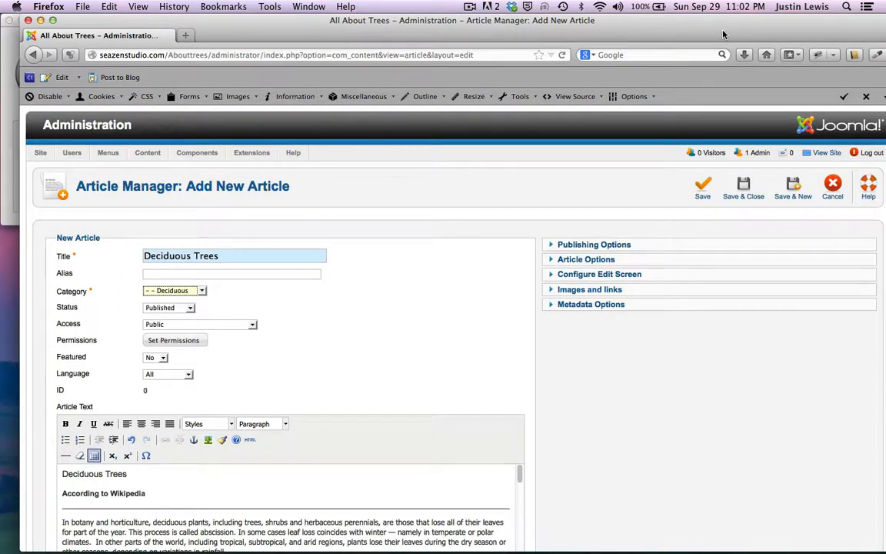
left_click(793, 189)
left_click_drag(274, 25, 274, 85)
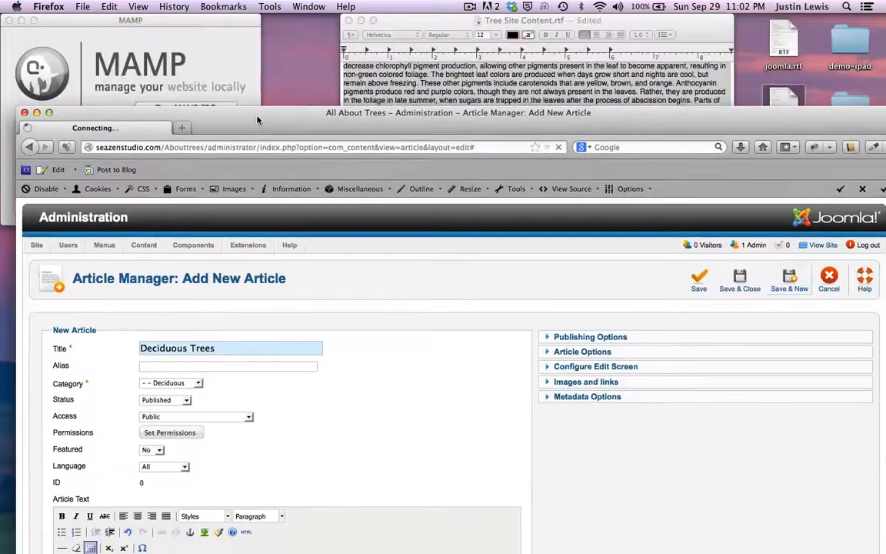
left_click(412, 21)
scroll(416, 126, "up", 15)
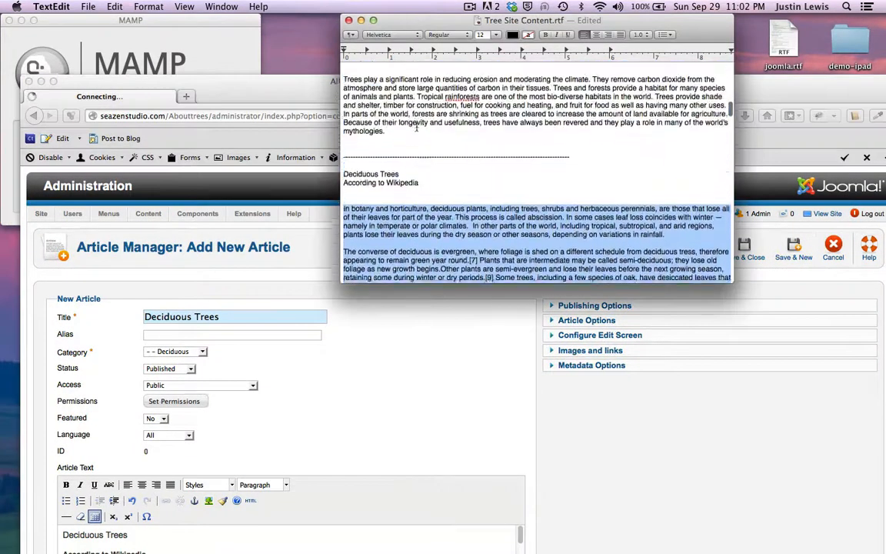
scroll(416, 126, "up", 5)
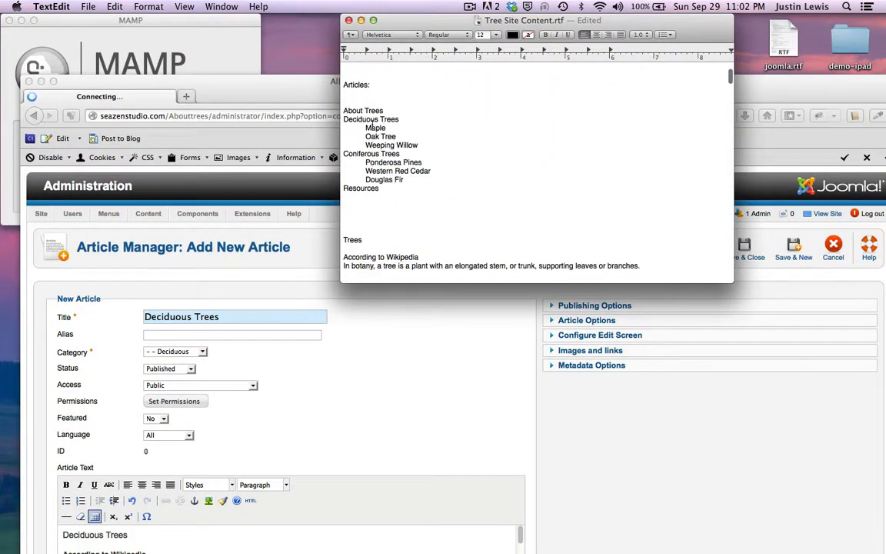
Step: Scroll the notes to the Maple section and select the word Maple
left_click_drag(365, 127, 421, 144)
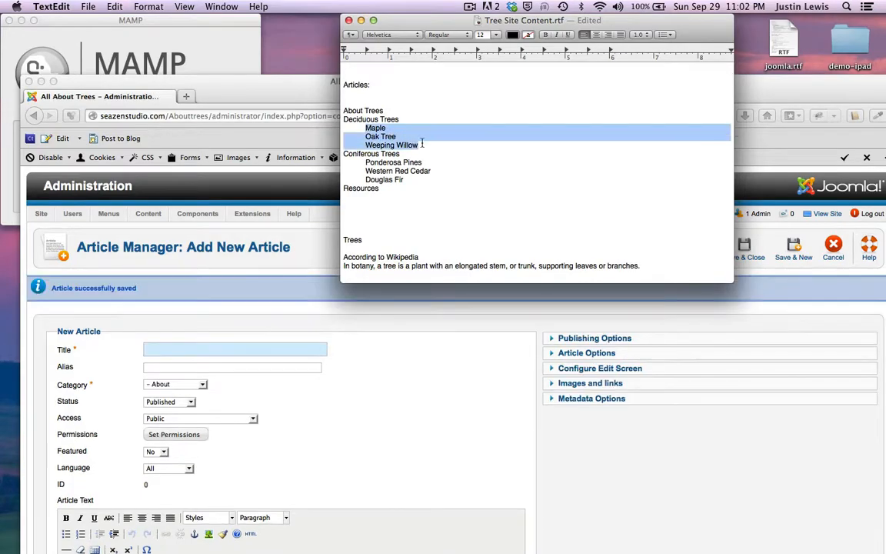
left_click(422, 143)
scroll(422, 143, "down", 15)
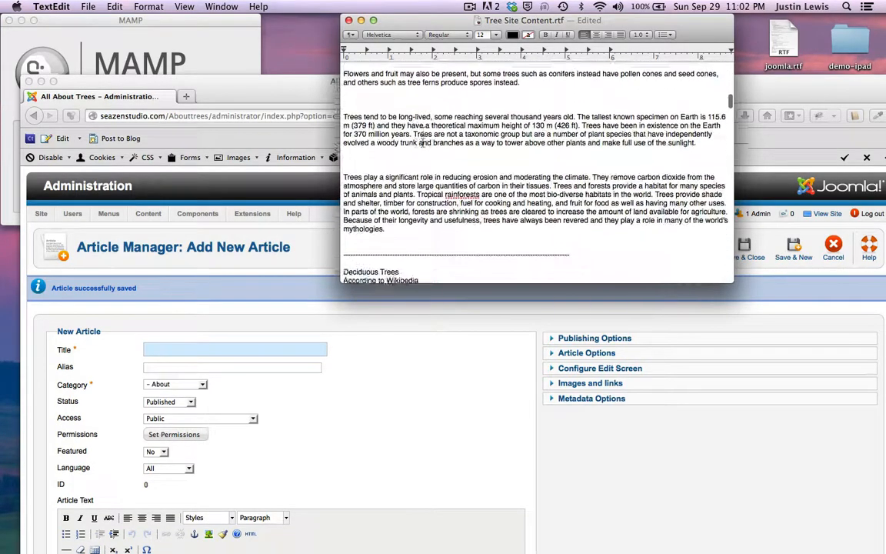
scroll(422, 143, "up", 1)
scroll(422, 143, "down", 10)
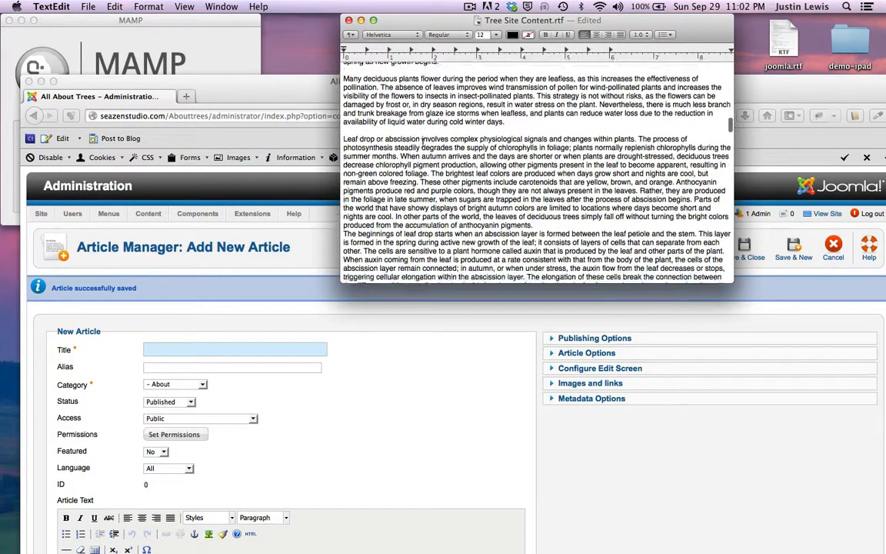
scroll(422, 143, "up", 5)
scroll(386, 98, "down", 6)
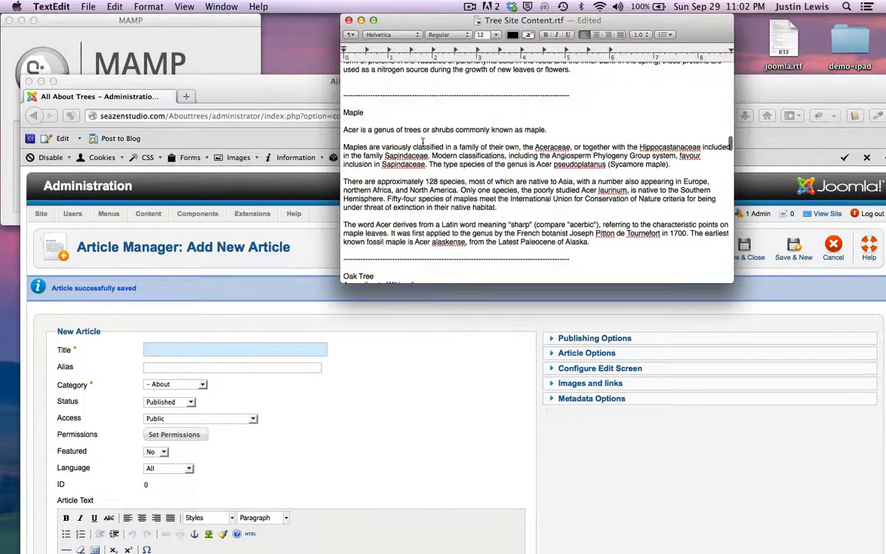
double_click(353, 114)
Step: Title the new article 'Male Tree' and set its category to Deciduous
left_click(209, 291)
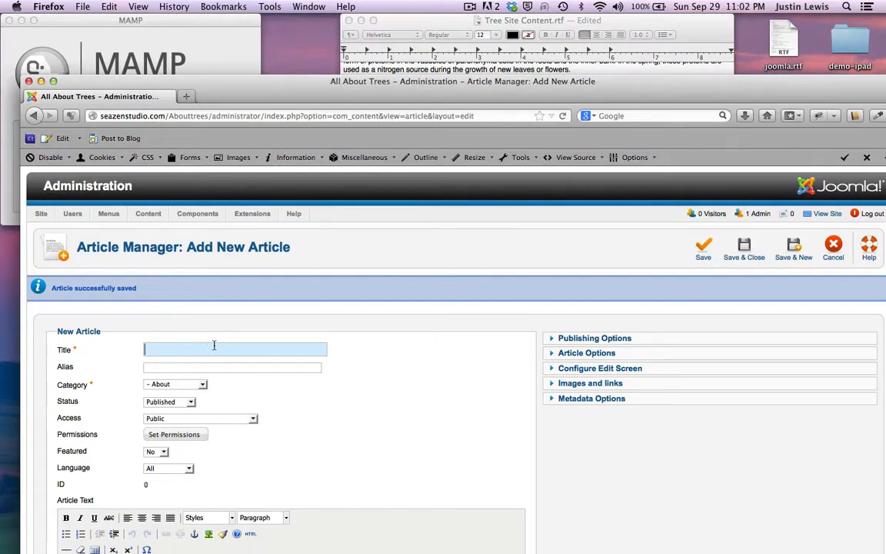
type("MAle Tree")
scroll(219, 350, "down", 3)
left_click(176, 300)
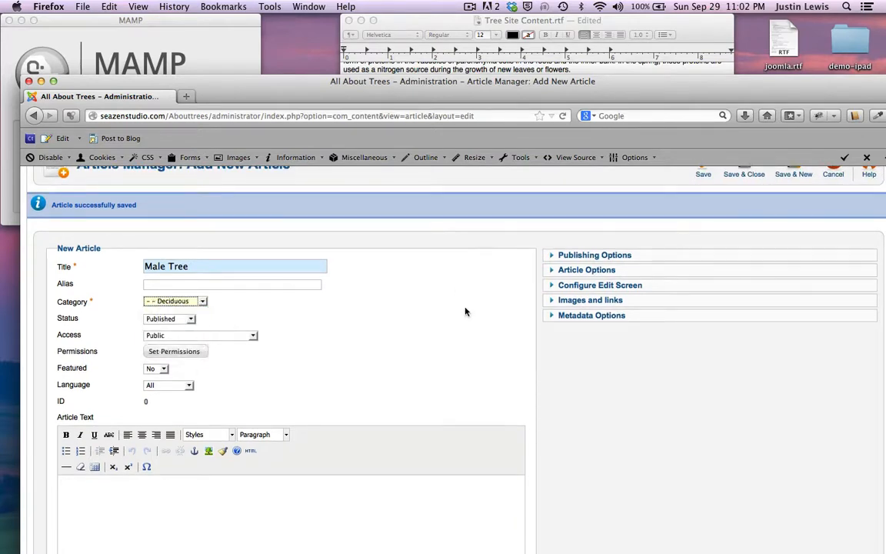
scroll(464, 311, "down", 4)
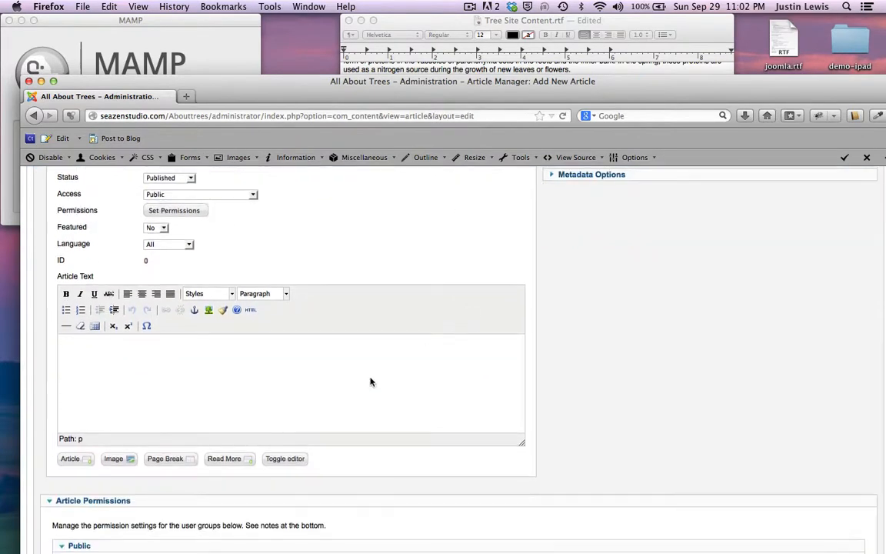
Step: Start the article text with a 'Maple Trees' Heading 2 followed by a horizontal rule
left_click(323, 402)
left_click(394, 23)
left_click(140, 368)
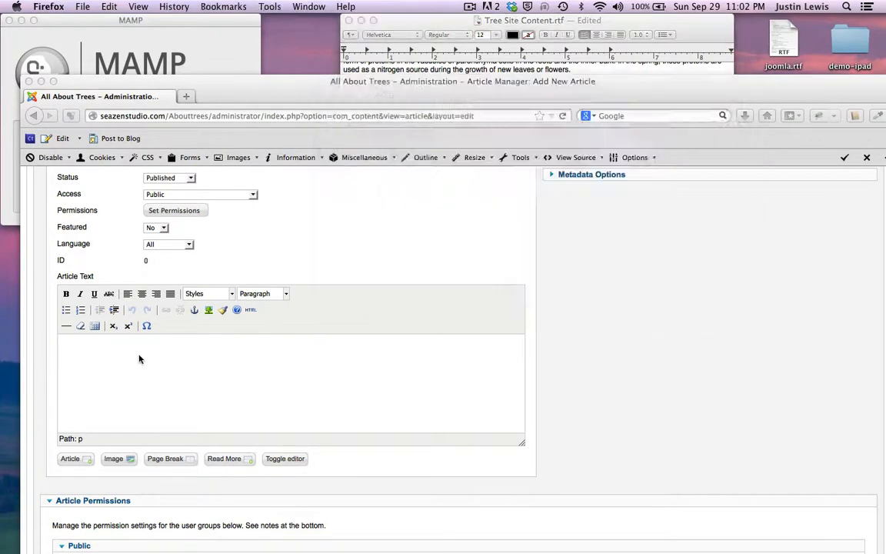
type("M")
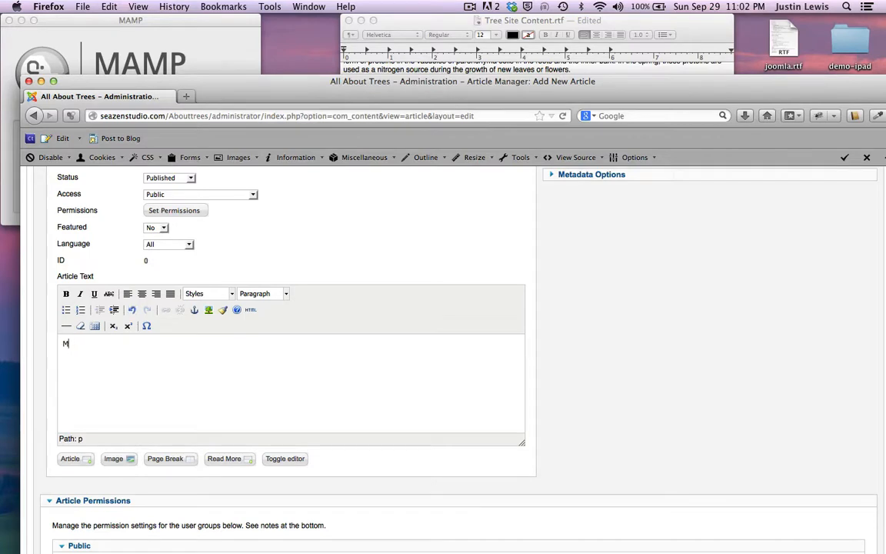
type("Aple")
left_click_drag(86, 344, 42, 347)
key("Right")
left_click_drag(102, 344, 47, 346)
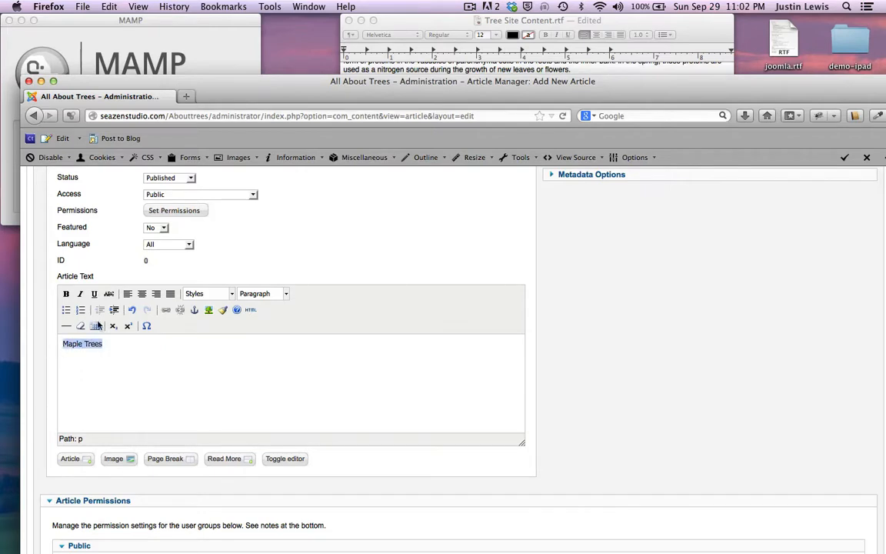
left_click(285, 293)
left_click(263, 377)
key("Right")
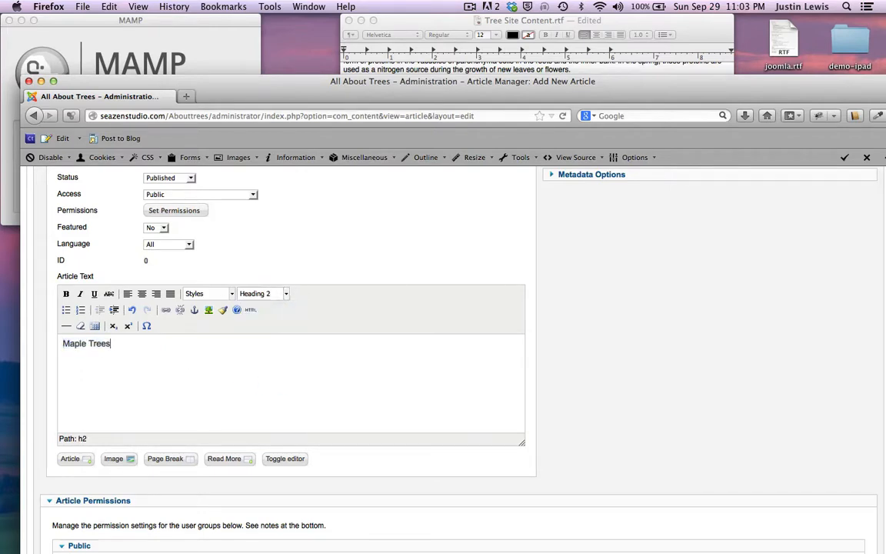
key("Return")
left_click(66, 325)
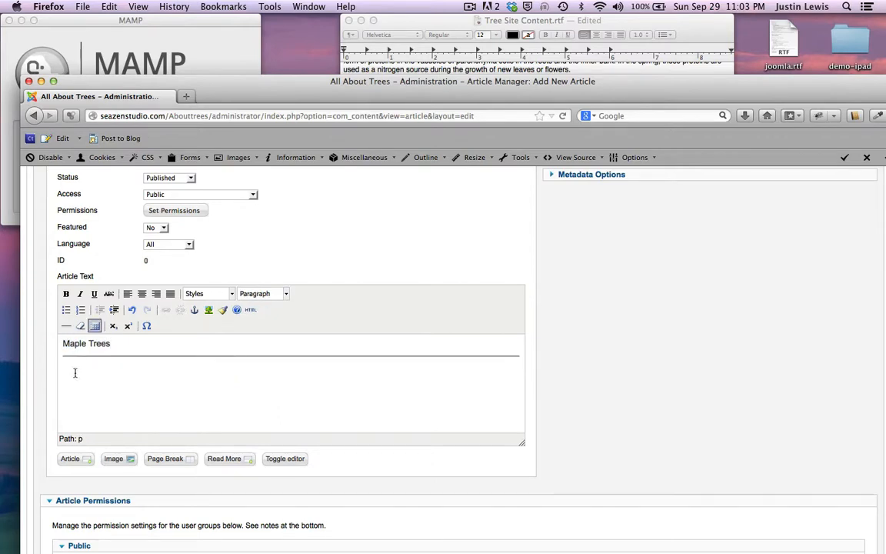
left_click(396, 23)
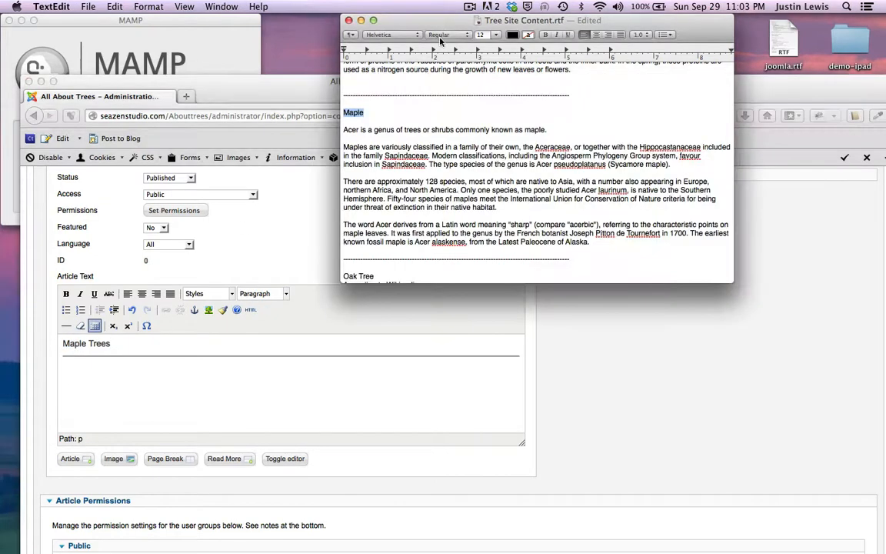
Step: Copy the four Maple paragraphs from the notes and paste them below the Maple Trees heading
left_click_drag(343, 129, 593, 242)
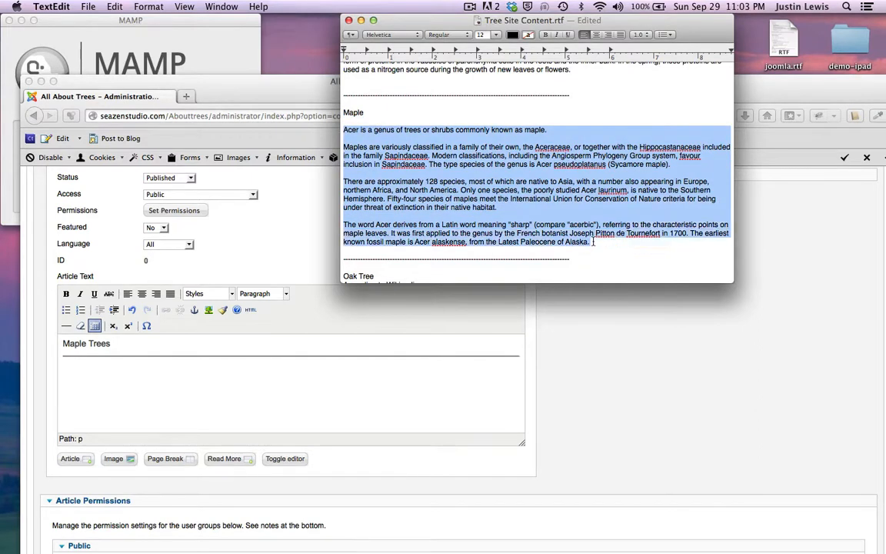
key("super+c")
left_click(108, 380)
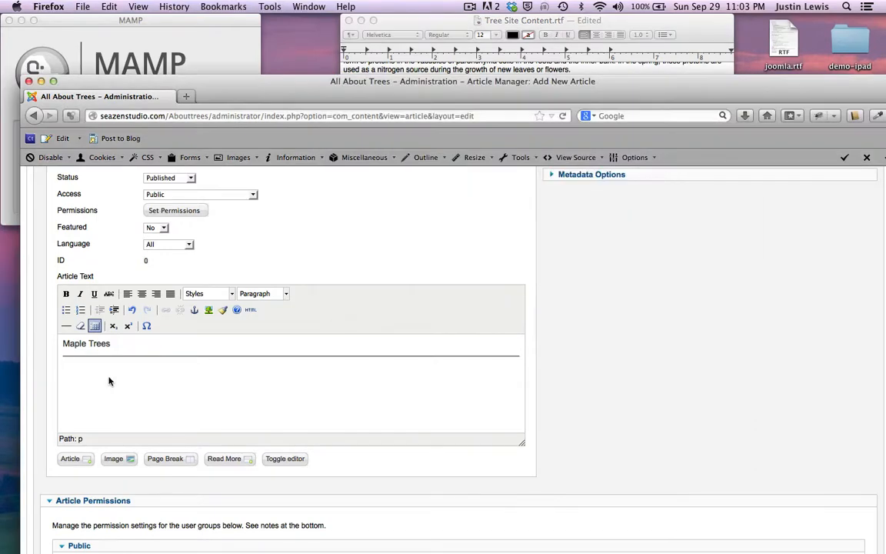
key("super+v")
scroll(108, 378, "up", 3)
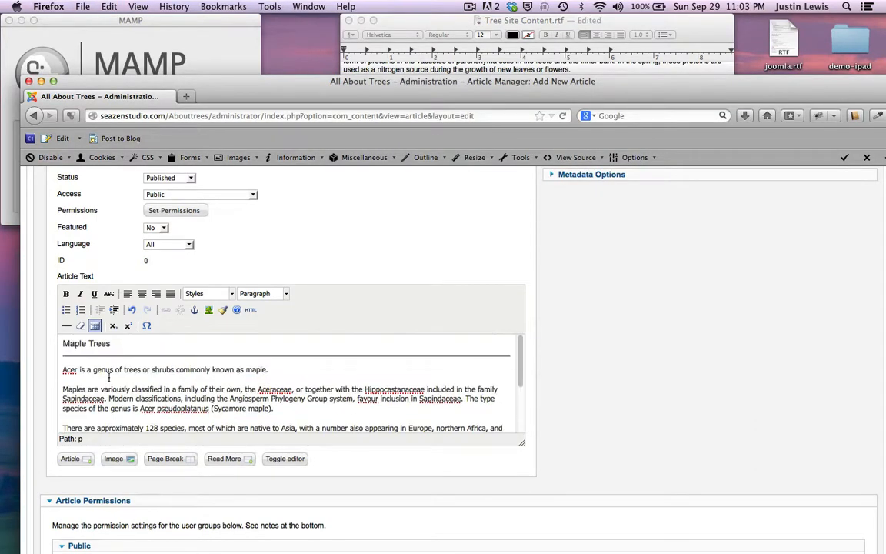
scroll(109, 378, "down", 3)
scroll(109, 378, "up", 3)
scroll(331, 269, "up", 1)
scroll(375, 282, "up", 5)
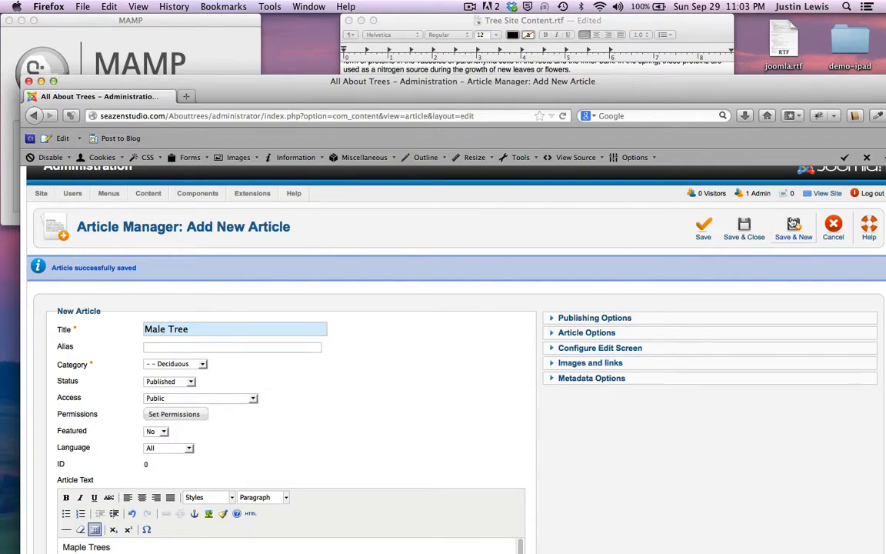
Step: Save the maple article with Save & New, then close the empty form to return to the list
left_click(793, 223)
left_click(366, 21)
scroll(398, 155, "up", 5)
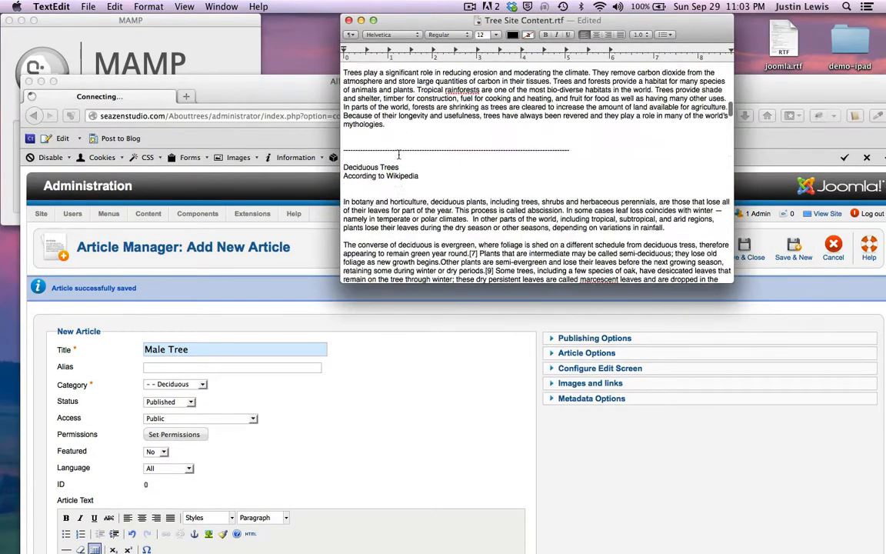
scroll(400, 152, "up", 10)
scroll(399, 153, "down", 20)
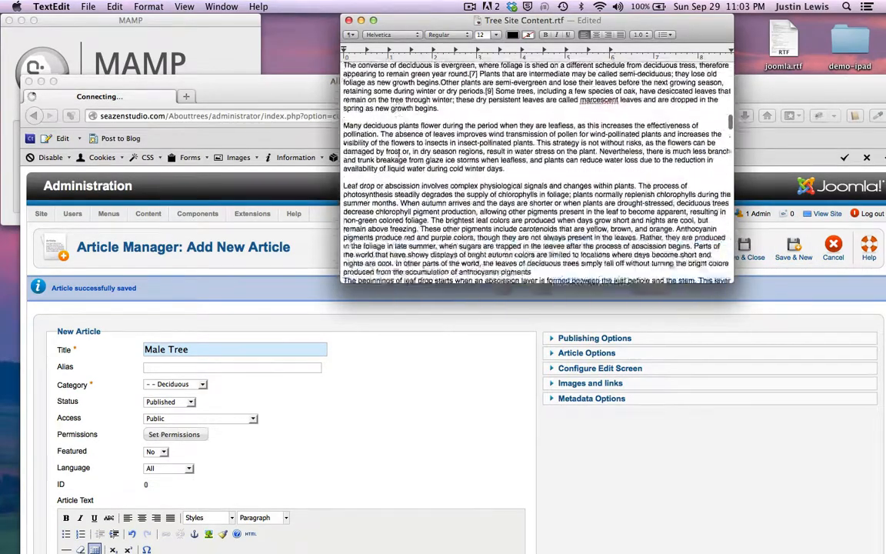
scroll(387, 152, "down", 15)
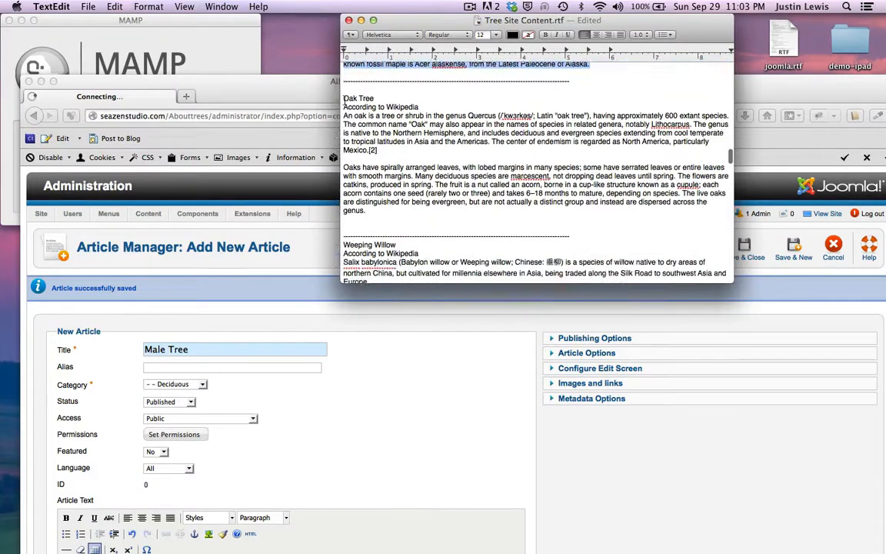
scroll(365, 106, "up", 3)
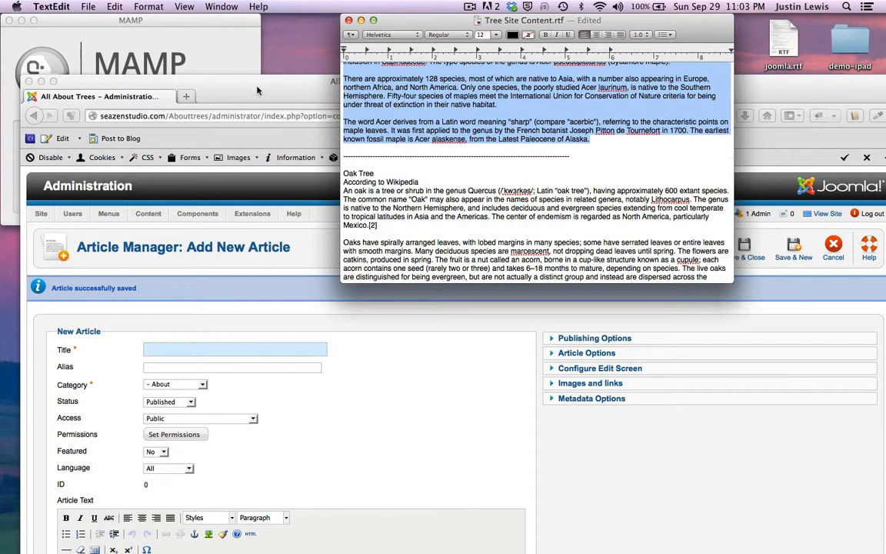
scroll(432, 139, "up", 3)
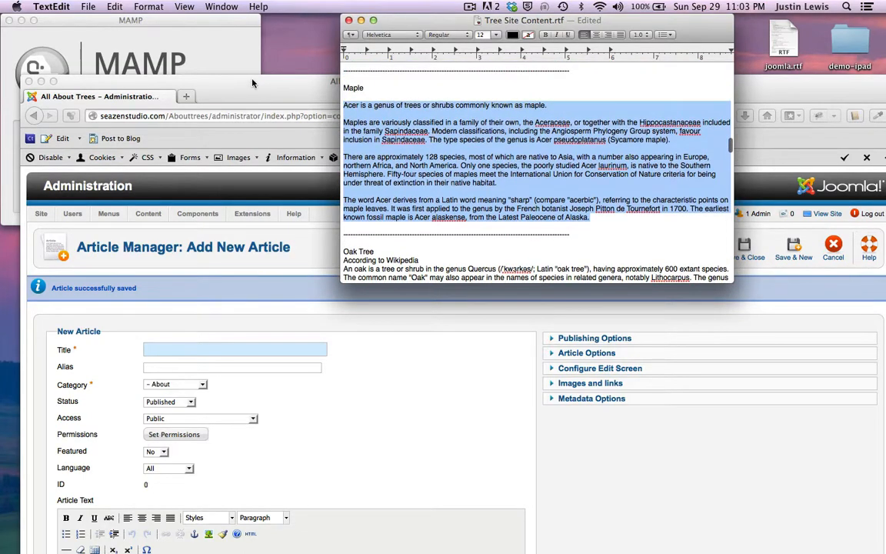
left_click(229, 74)
left_click_drag(230, 73, 225, 49)
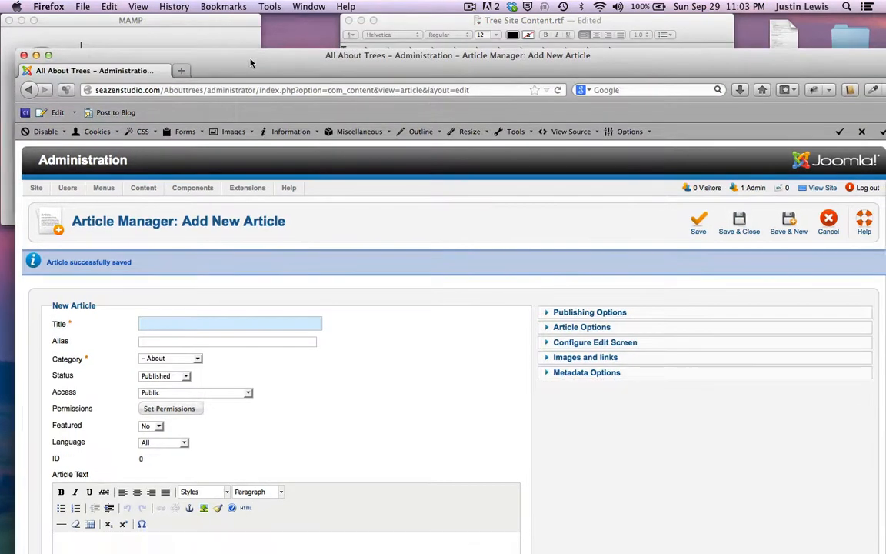
left_click(732, 220)
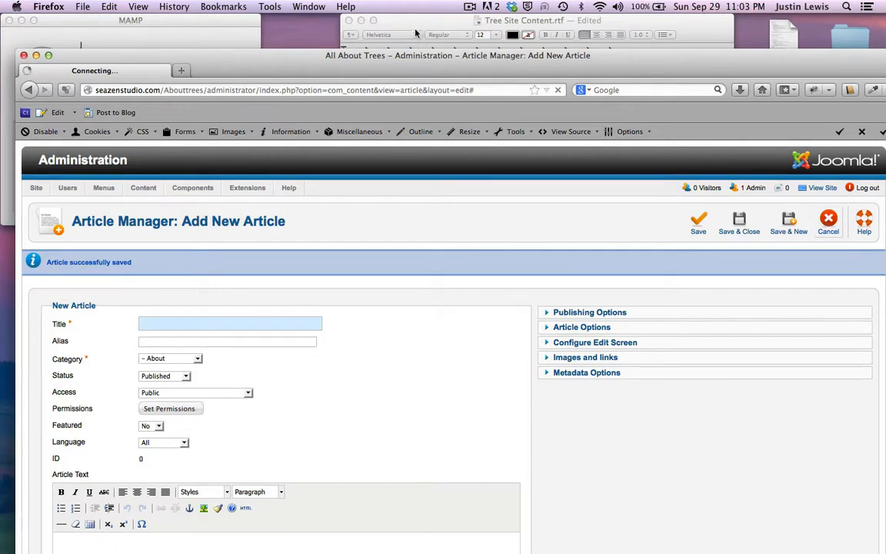
Step: Select the 'According to Wikipedia' line in the TextEdit notes
left_click(416, 33)
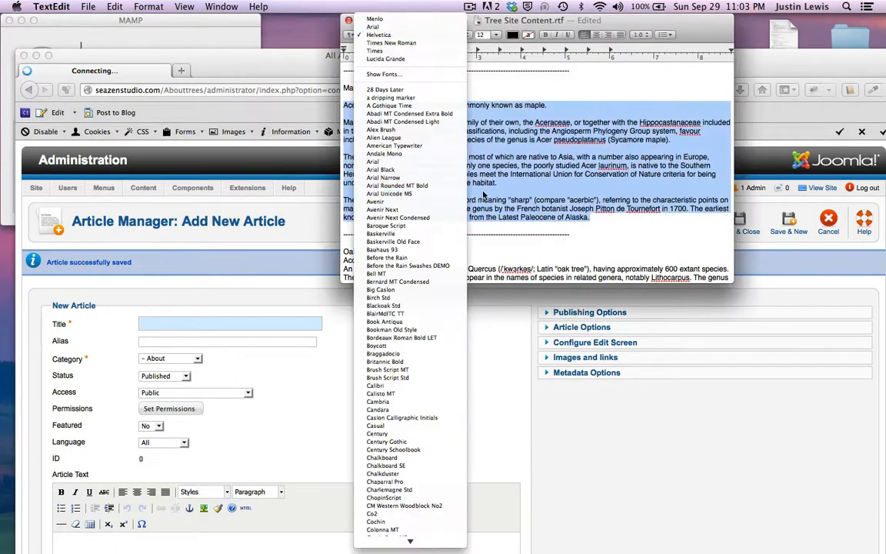
left_click(466, 200)
left_click(430, 260)
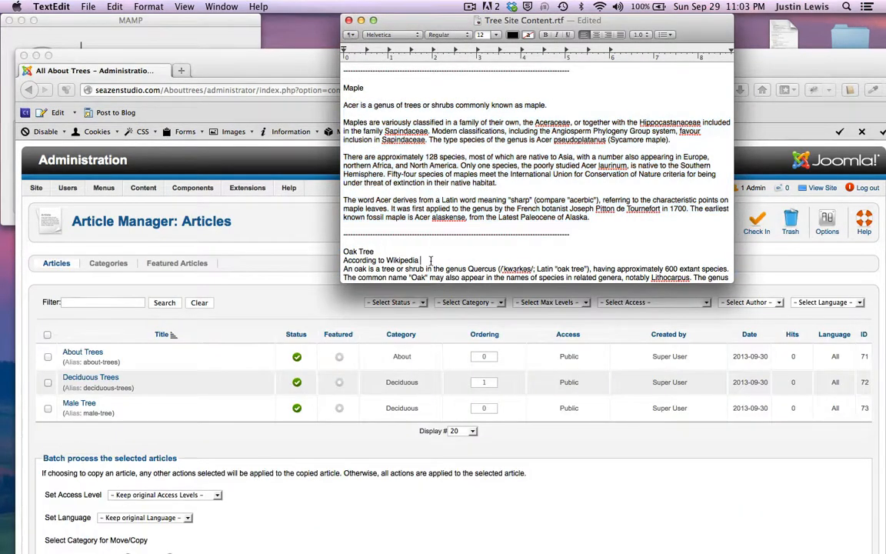
left_click_drag(430, 260, 342, 260)
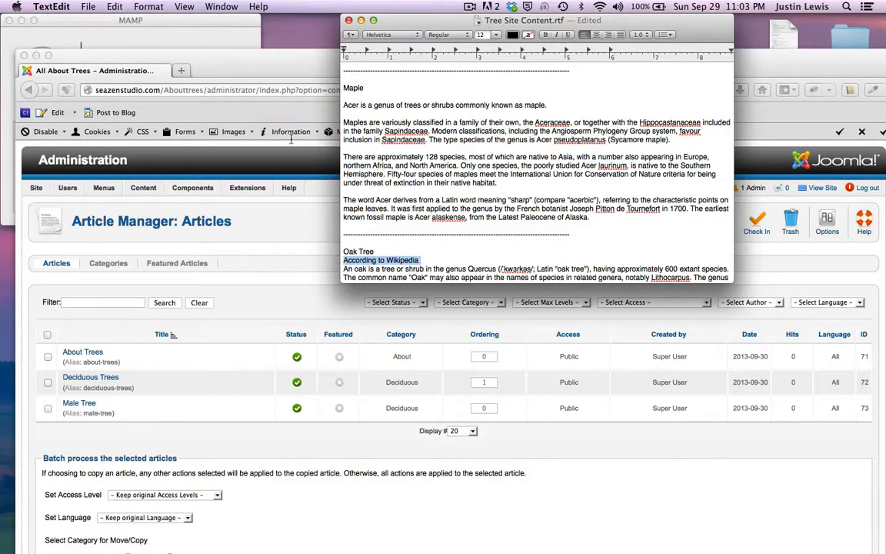
left_click(272, 60)
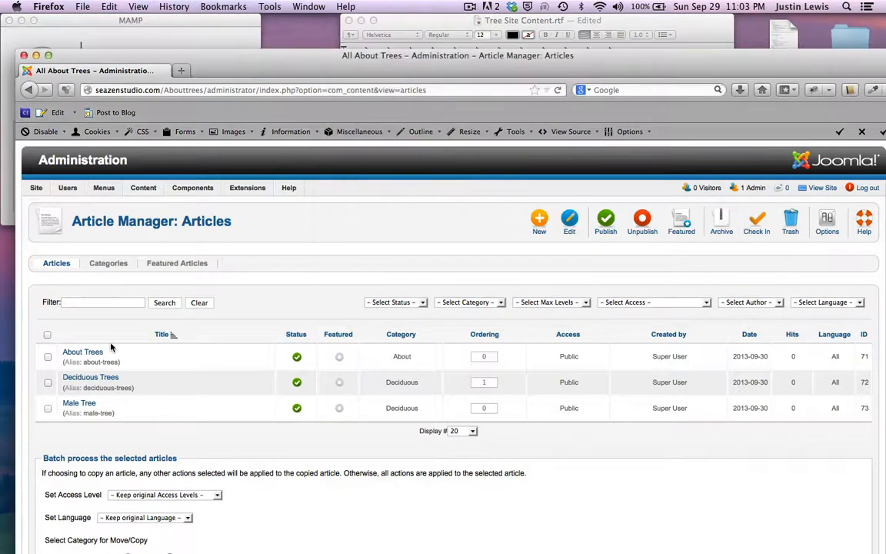
Step: In the Male Tree article, add an 'According to Wikipedia' Heading 4 line below Maple Trees
left_click(71, 405)
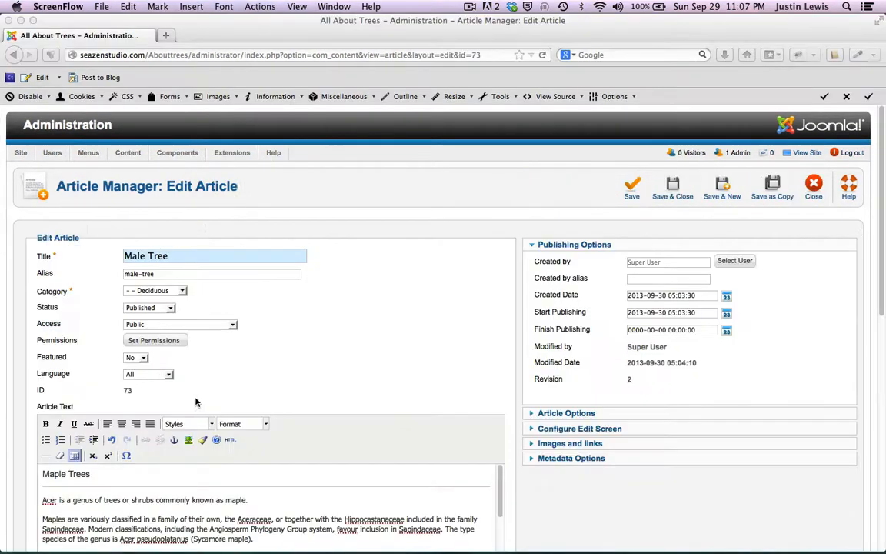
left_click(107, 475)
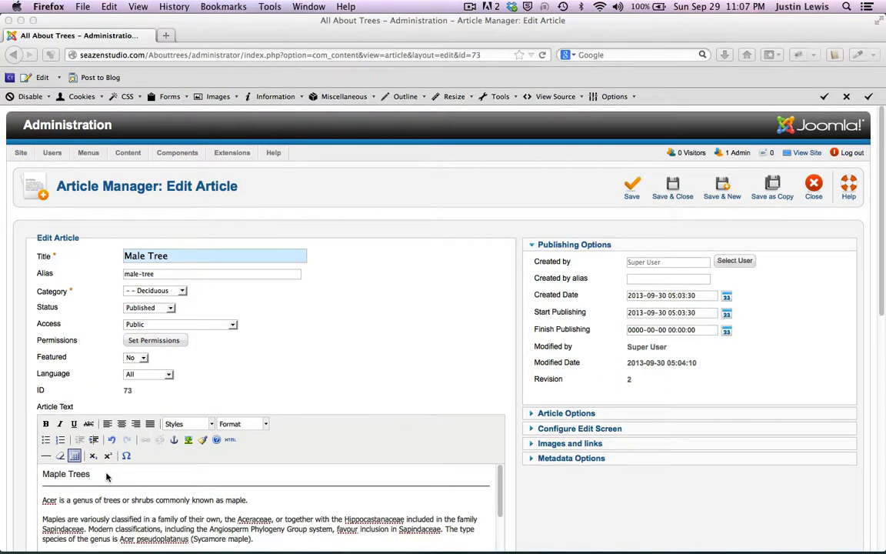
key("Return")
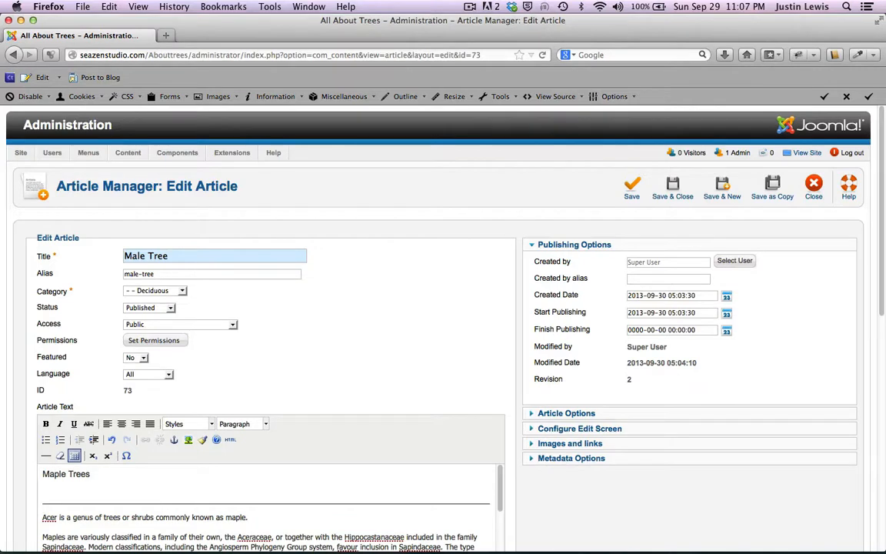
type("According to Wikipedia")
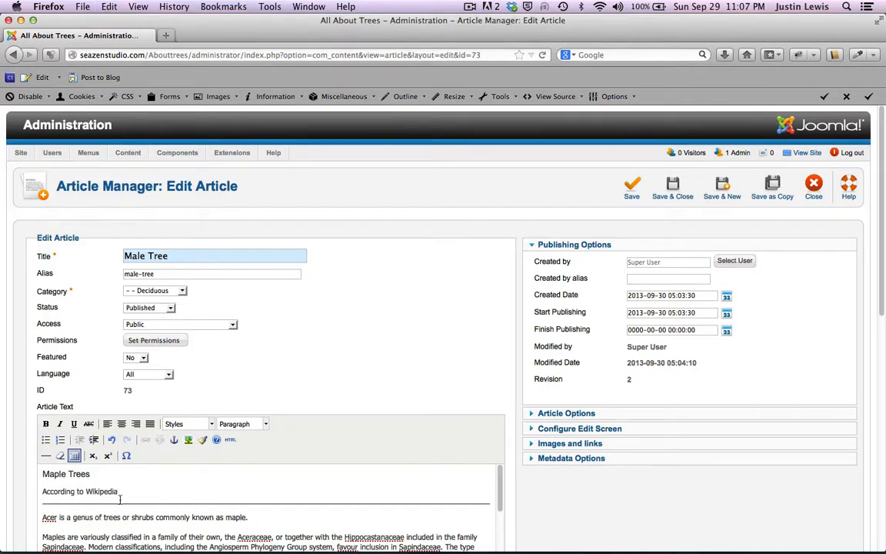
left_click_drag(120, 490, 32, 496)
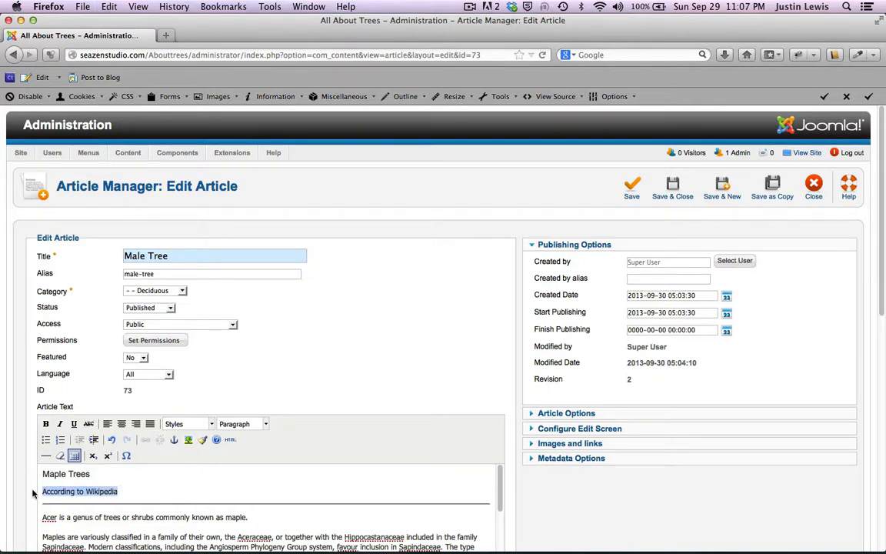
left_click(264, 424)
scroll(232, 492, "down", 2)
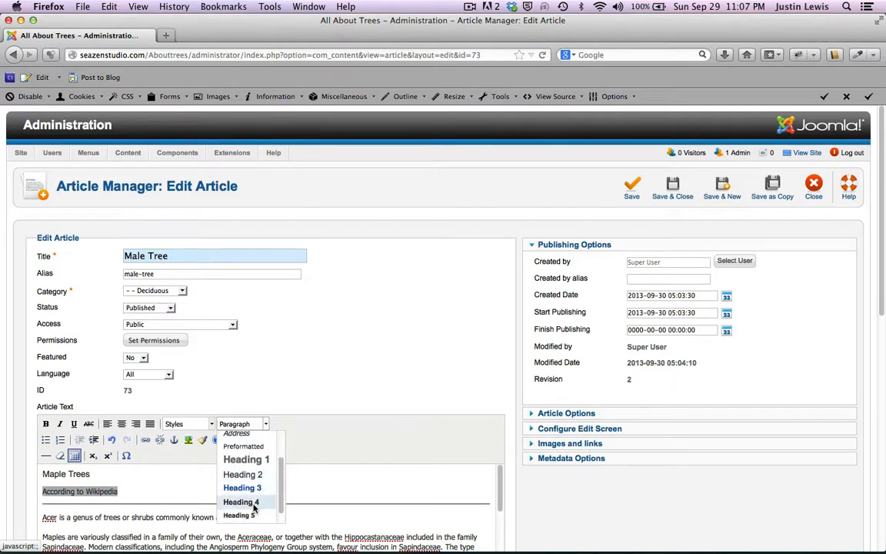
left_click(231, 506)
Step: Correct the title to 'Maple Tree', clear the alias, and save with Save & New
left_click(141, 255)
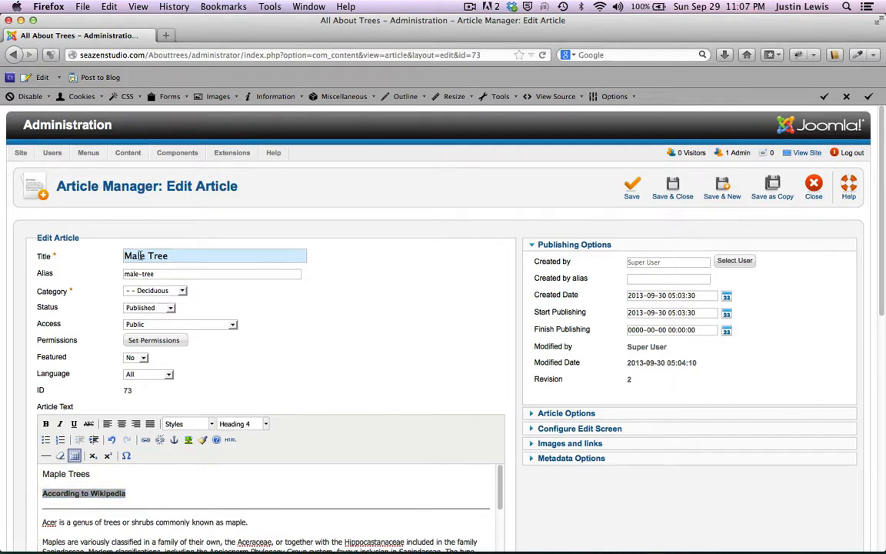
type("p")
triple_click(158, 273)
key("BackSpace")
left_click(100, 278)
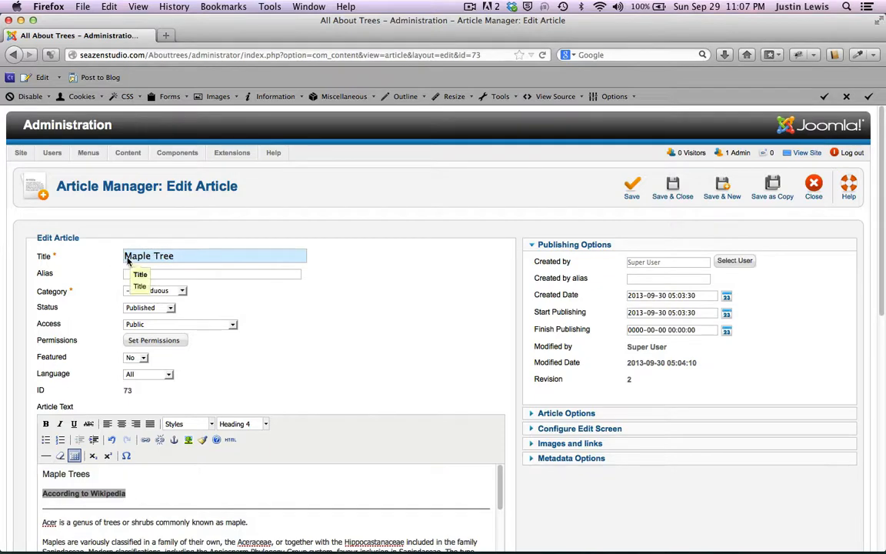
scroll(337, 357, "down", 3)
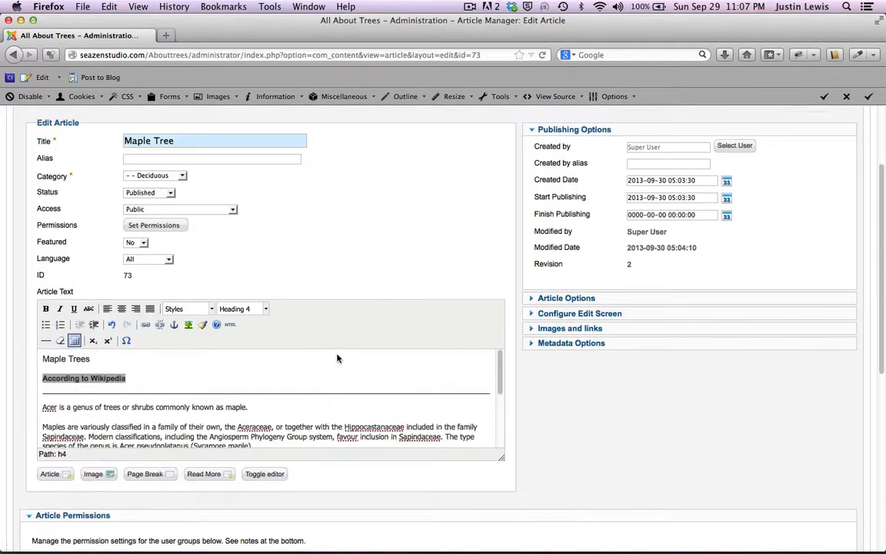
scroll(336, 357, "up", 2)
scroll(287, 455, "down", 3)
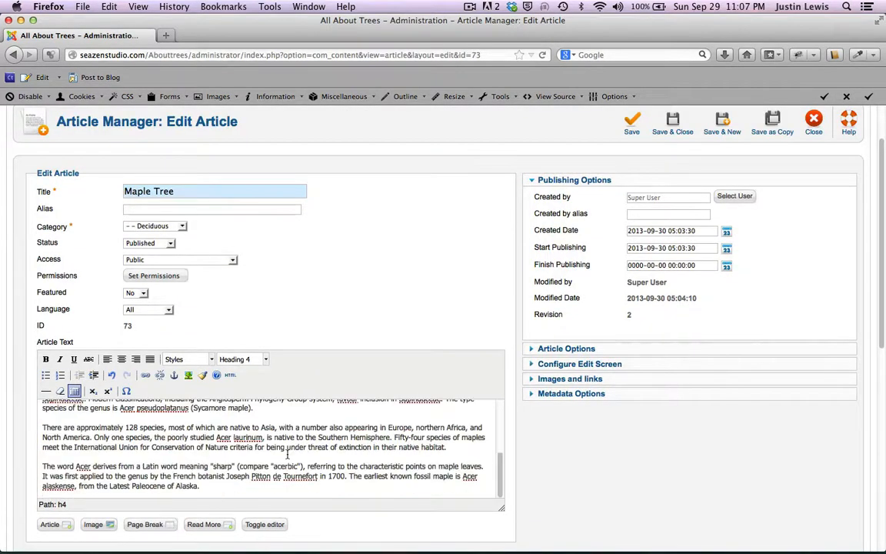
scroll(287, 455, "up", 3)
left_click(723, 120)
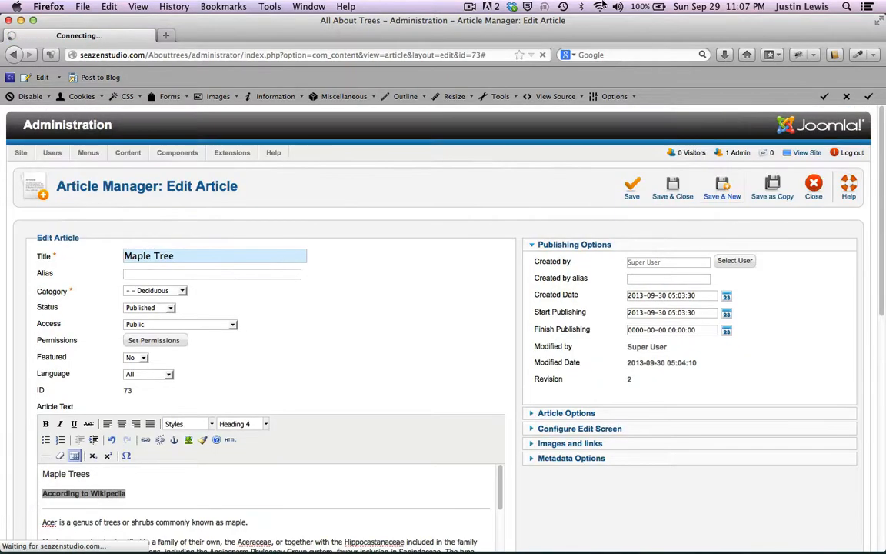
Step: Title the new article 'Oak Tree', checking the name in the TextEdit notes
left_click_drag(622, 29, 624, 132)
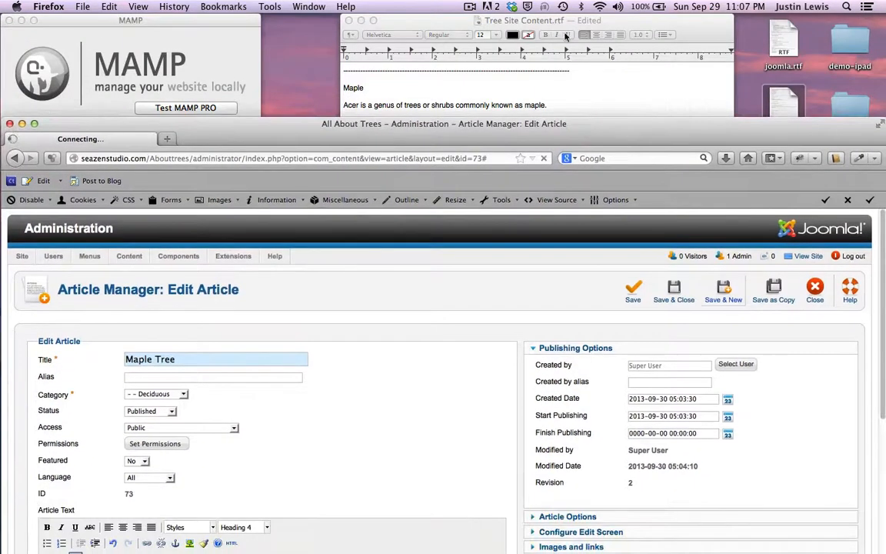
left_click(446, 23)
scroll(424, 135, "down", 1)
scroll(425, 134, "down", 3)
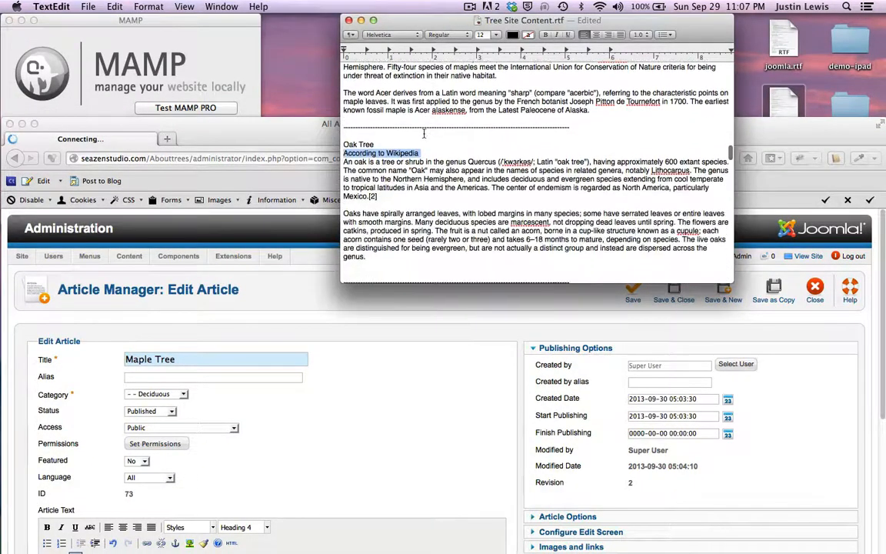
left_click(343, 143)
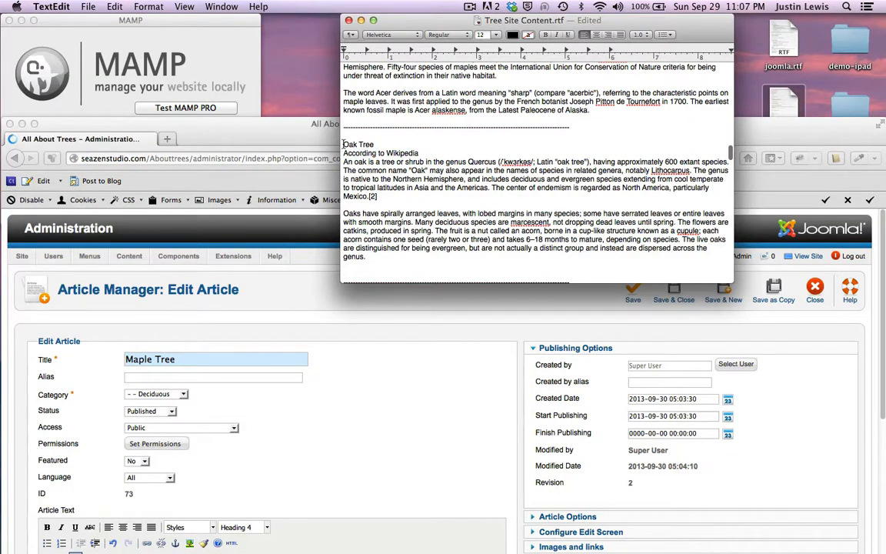
left_click_drag(267, 135, 271, 120)
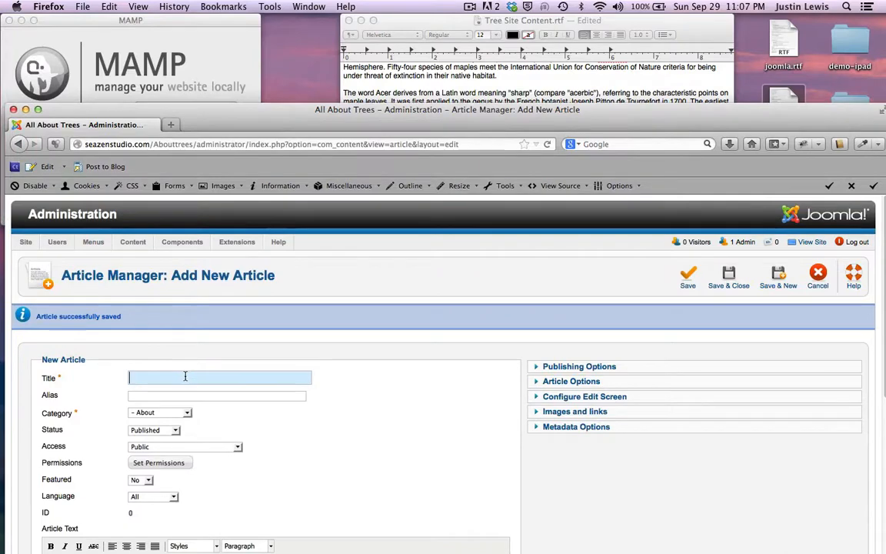
type("Oak Tree")
Step: File the Oak Tree article under the '- - Deciduous' category
double_click(193, 110)
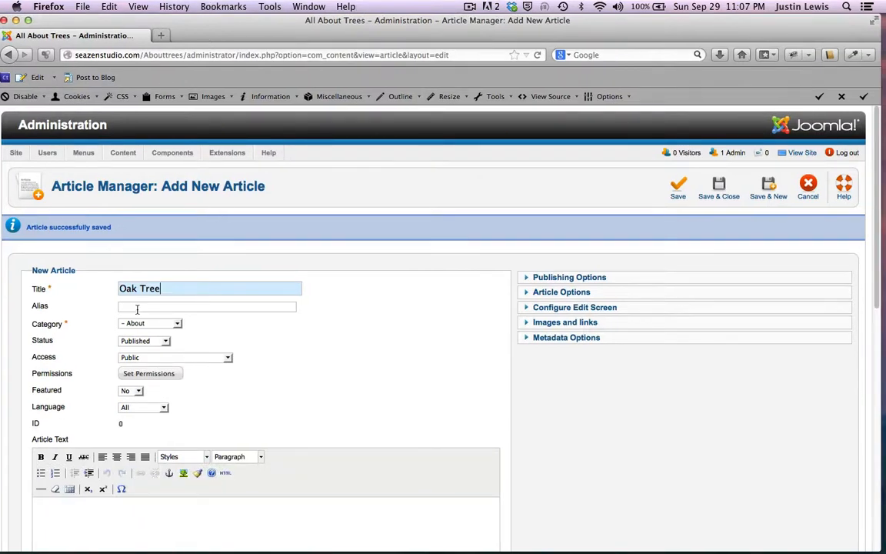
scroll(174, 287, "down", 1)
left_click(176, 299)
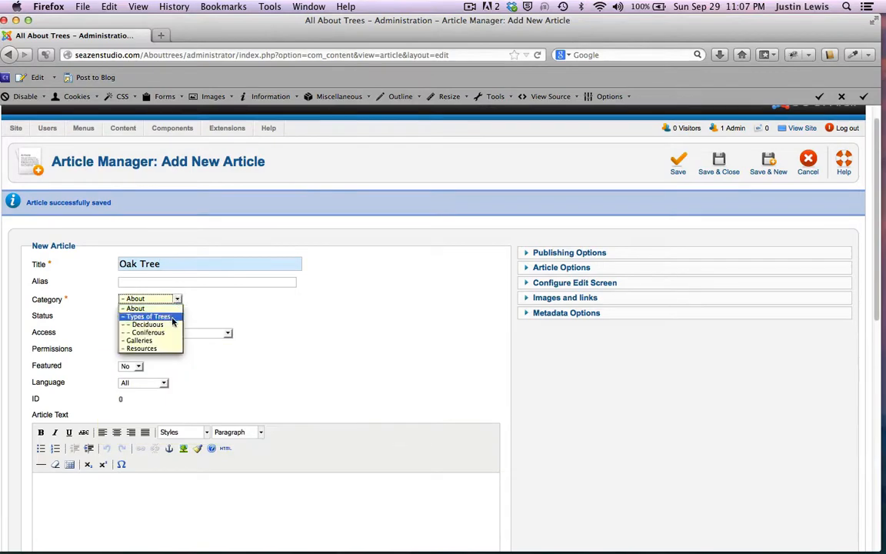
left_click(151, 301)
scroll(296, 298, "down", 4)
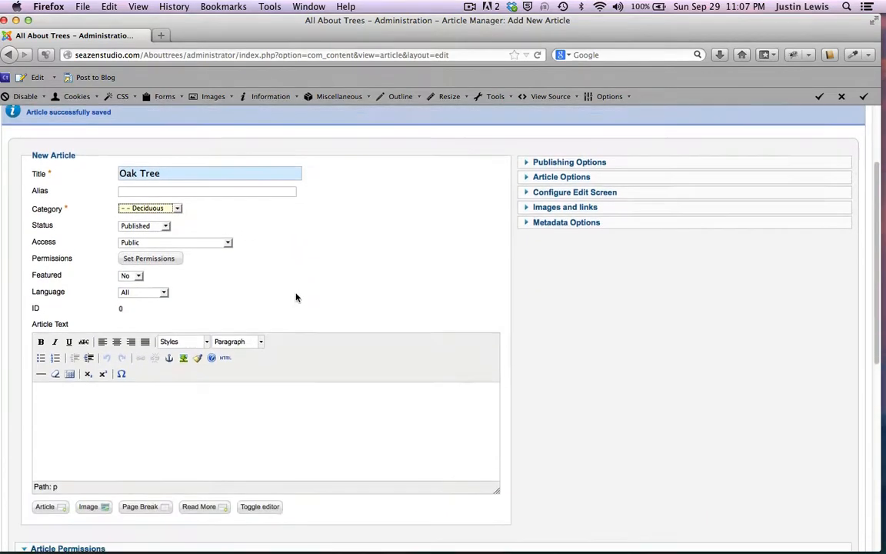
Step: Type 'Oak Tree' in the article body and make it a Heading 2
left_click(150, 409)
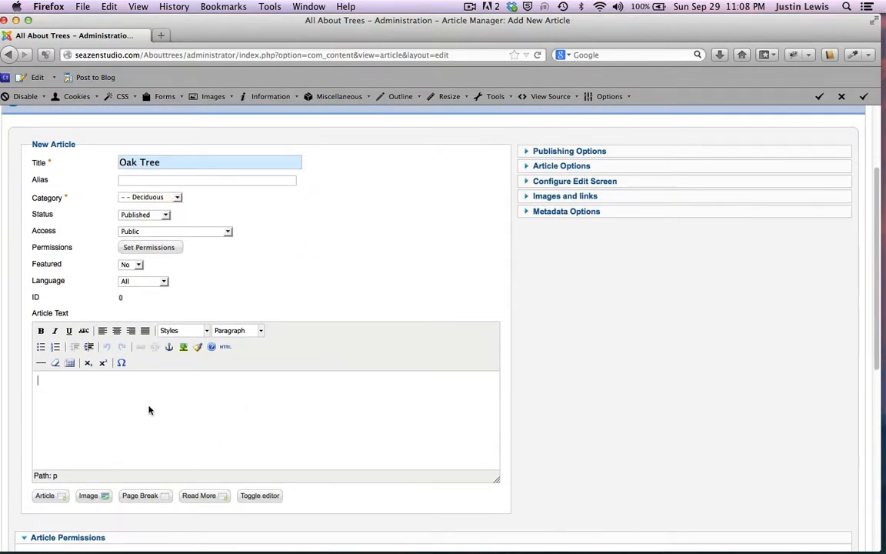
type("Oak Tree")
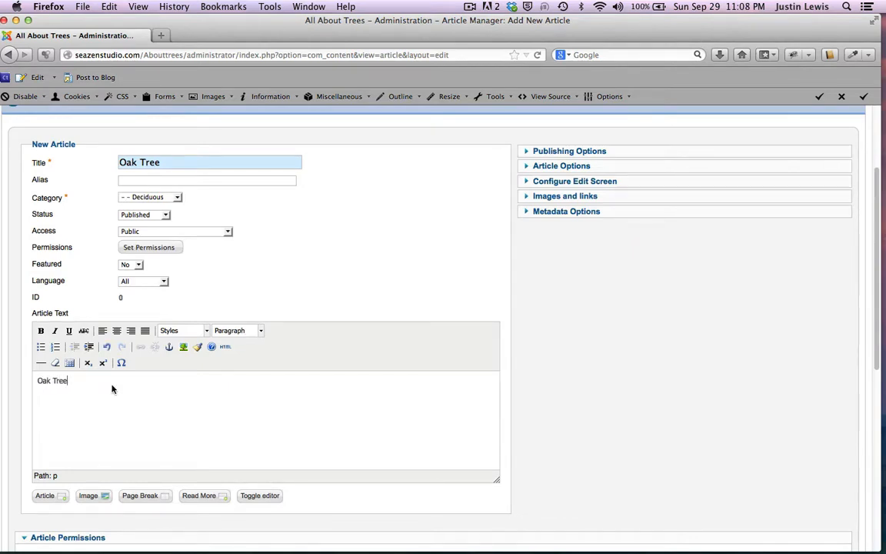
left_click_drag(111, 389, 37, 376)
left_click(260, 331)
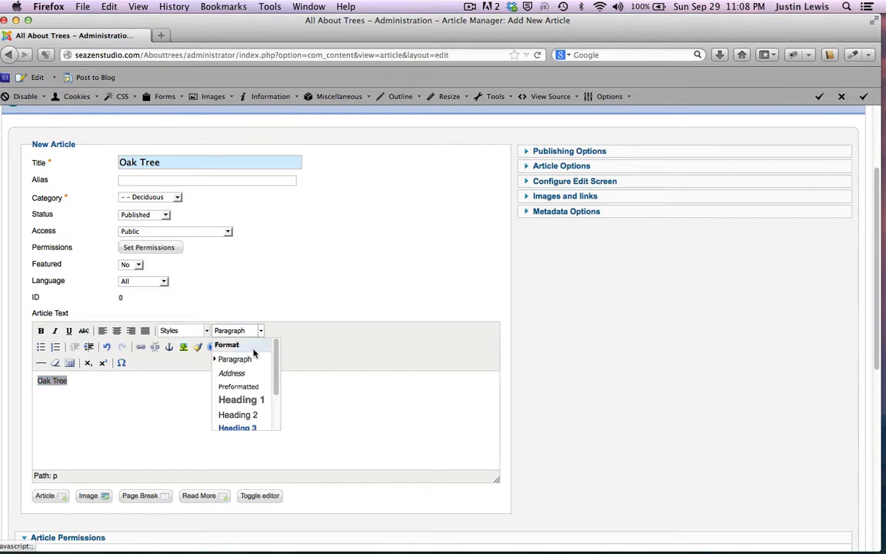
scroll(239, 396, "down", 3)
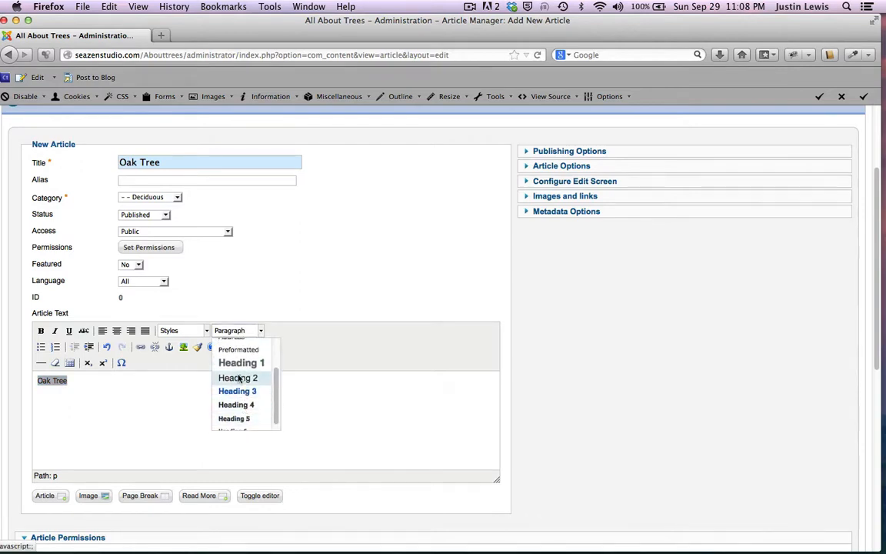
left_click(240, 378)
Step: Add an 'According to Wikipedia' Heading 4 line with a horizontal rule below it
key("Return")
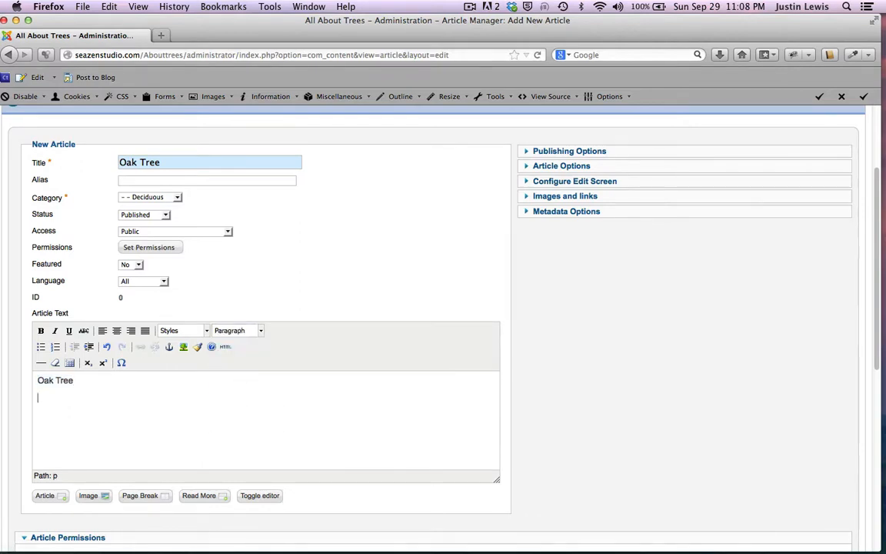
type("According to Wikipedia")
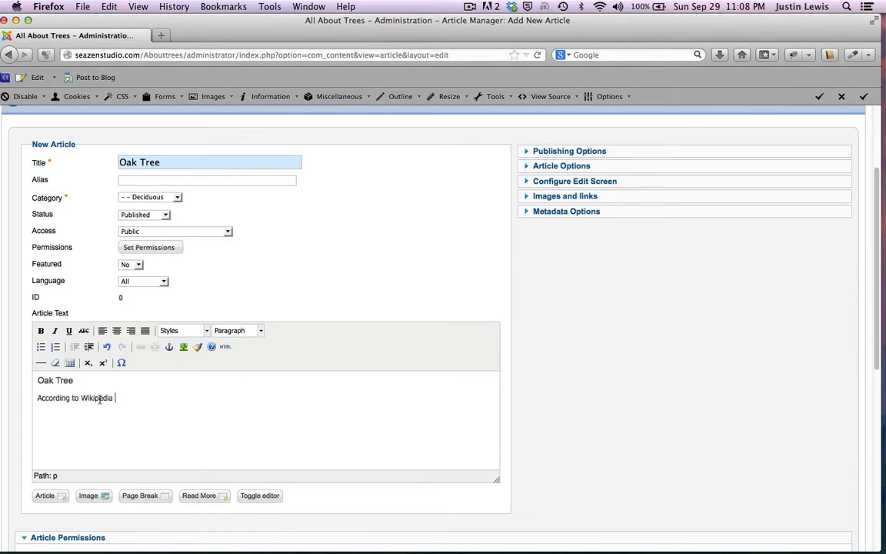
left_click_drag(113, 399, 28, 402)
left_click(260, 331)
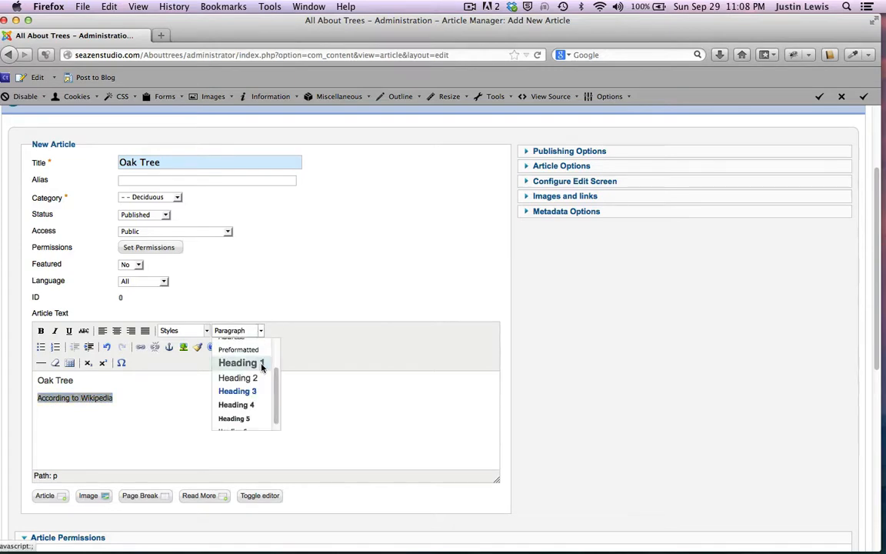
left_click(234, 395)
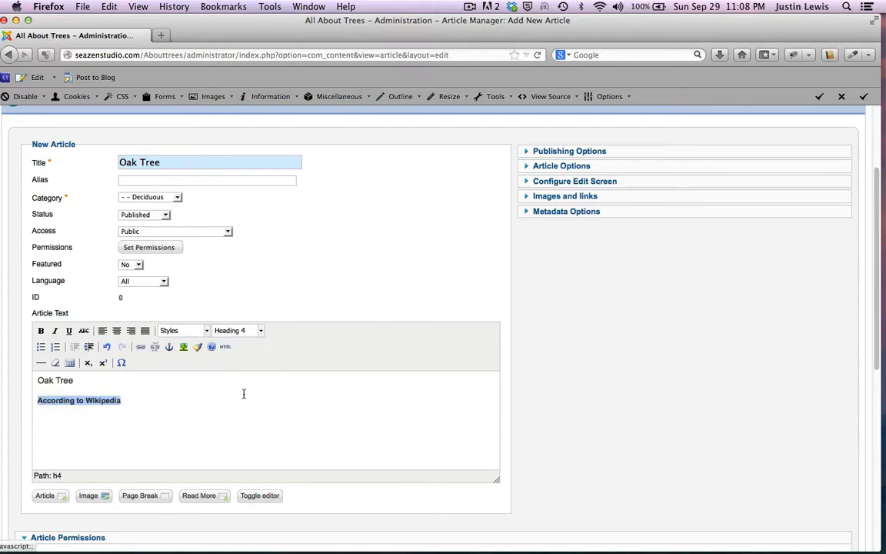
left_click(162, 407)
key("Return")
left_click(40, 365)
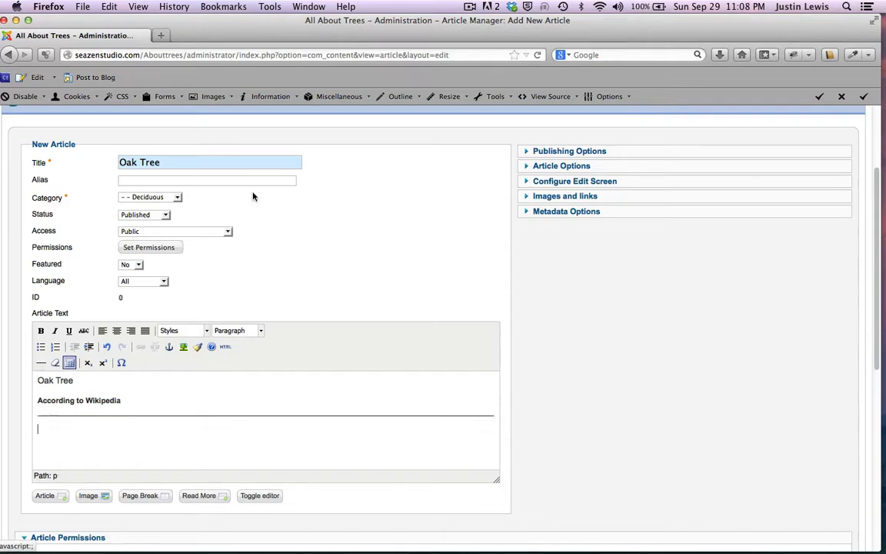
left_click_drag(337, 34, 366, 202)
left_click(448, 79)
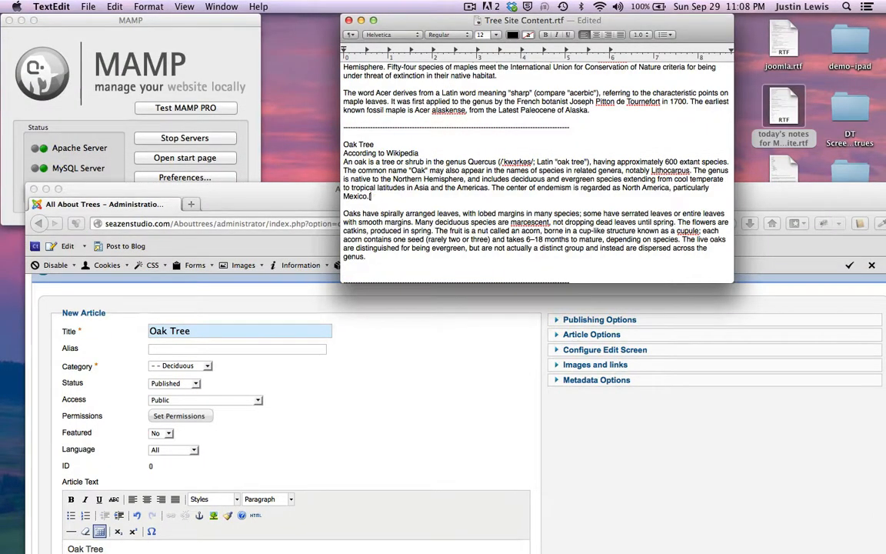
Step: Paste the two Oak Tree paragraphs from TextEdit below the rule and Save & New
scroll(388, 224, "down", 4)
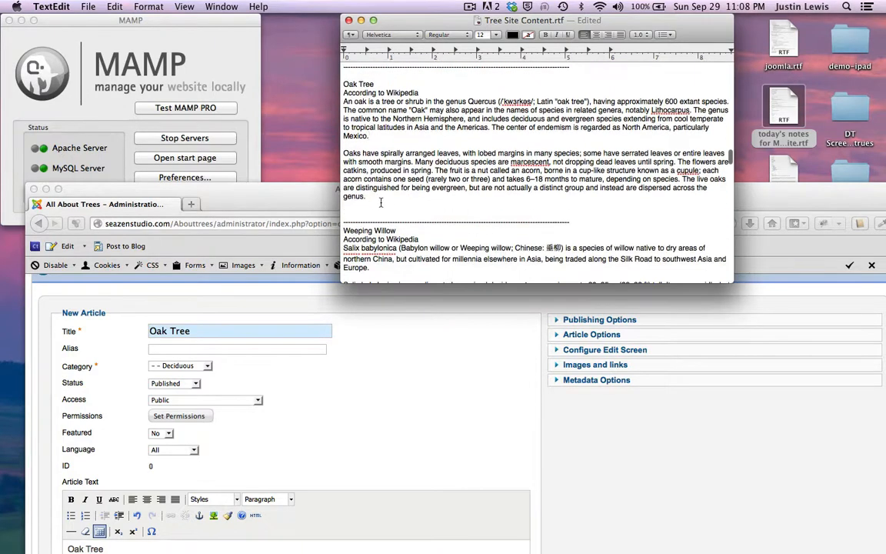
left_click_drag(380, 202, 317, 103)
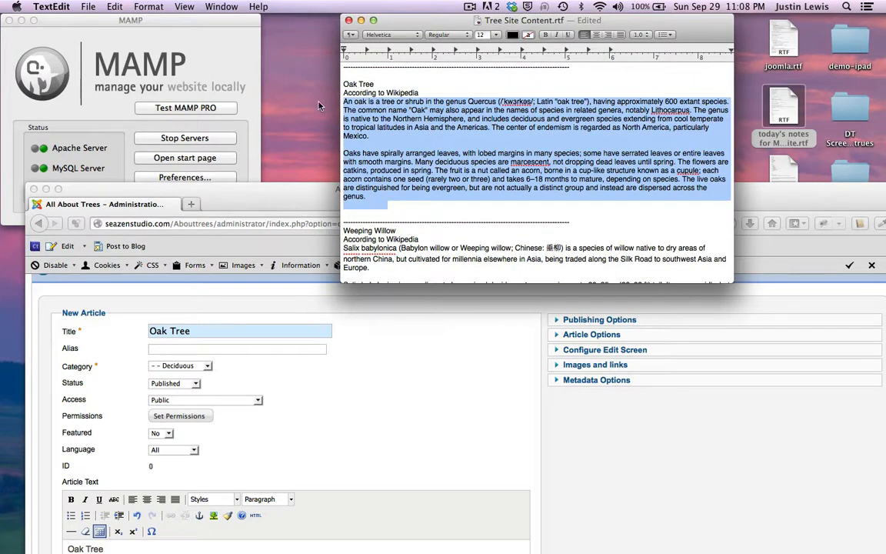
key("super+c")
left_click_drag(246, 187, 217, 2)
left_click(57, 447)
key("super+v")
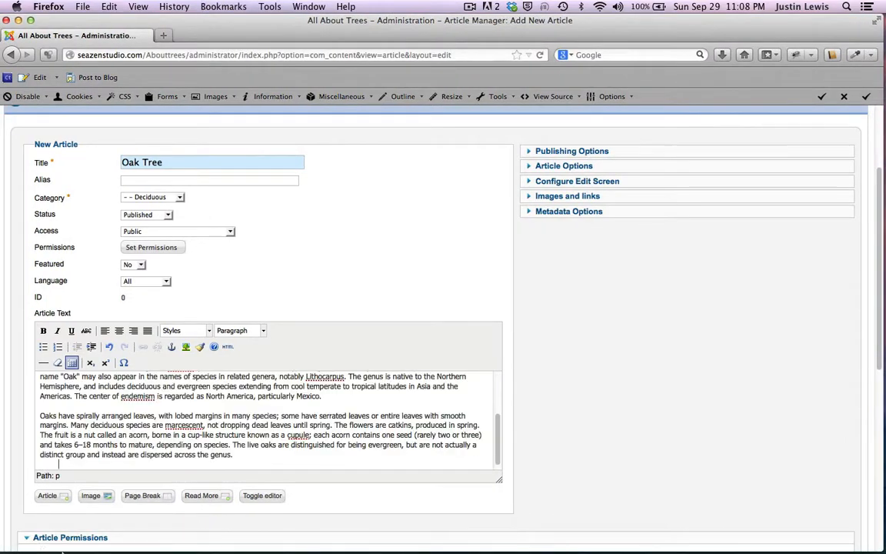
scroll(119, 385, "up", 5)
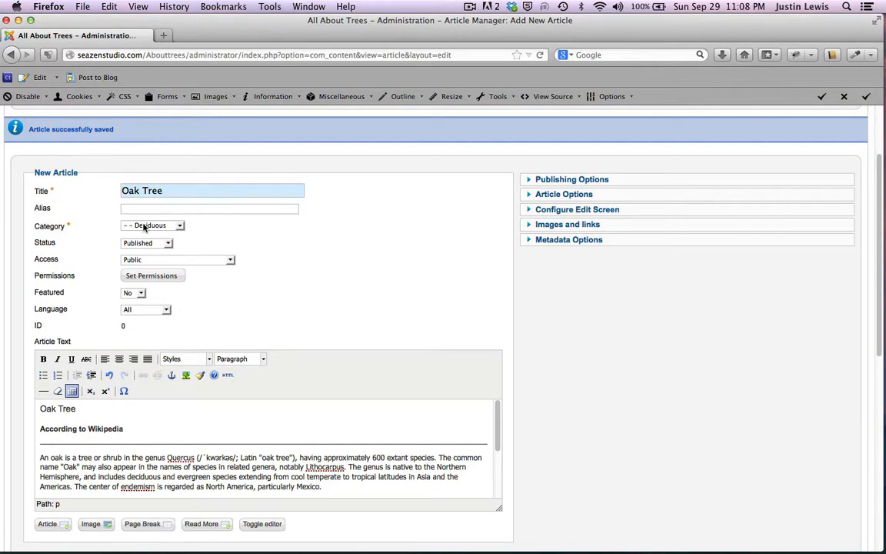
scroll(231, 216, "up", 3)
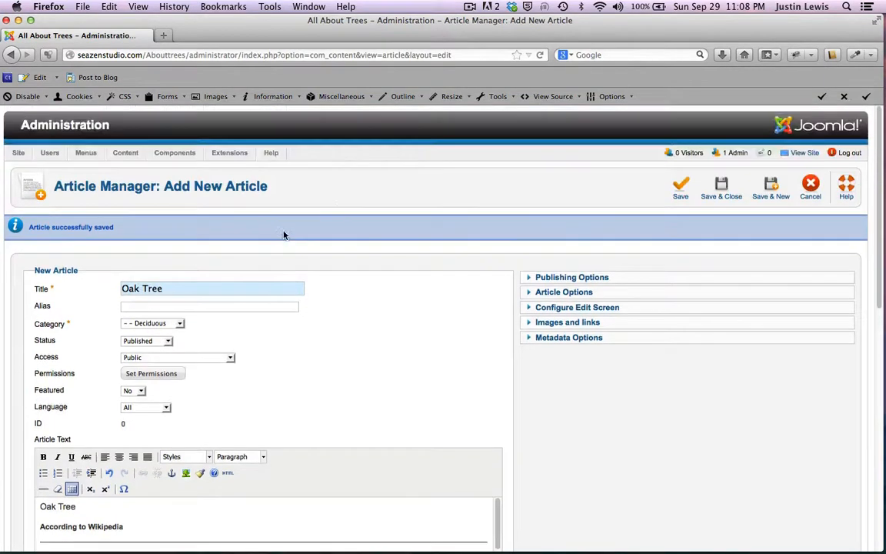
left_click(770, 191)
Step: Select the Weeping Willow description paragraphs in the TextEdit notes
left_click(406, 25)
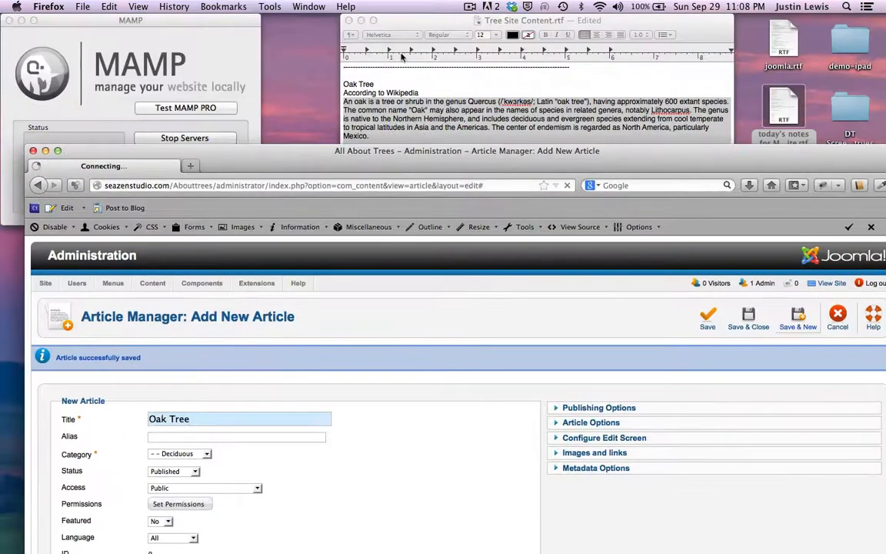
left_click_drag(406, 26, 383, 13)
scroll(391, 189, "down", 5)
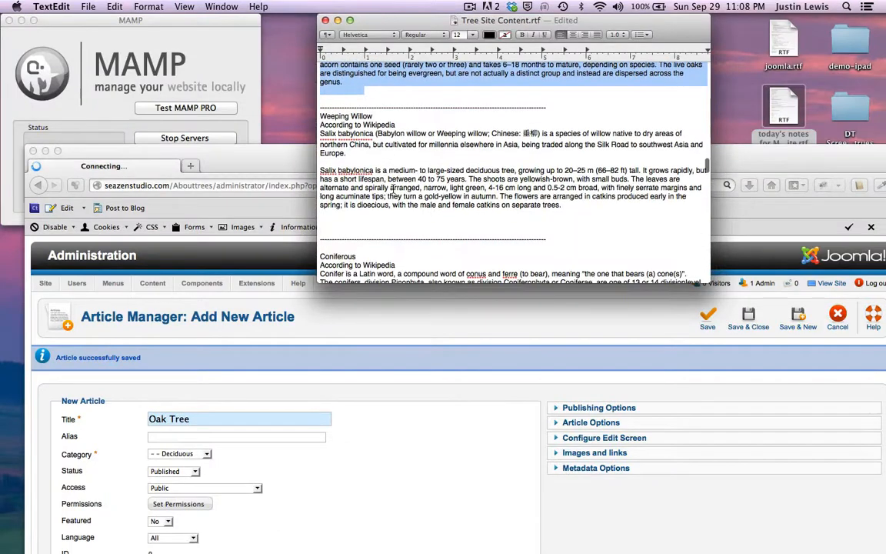
left_click_drag(462, 215, 319, 136)
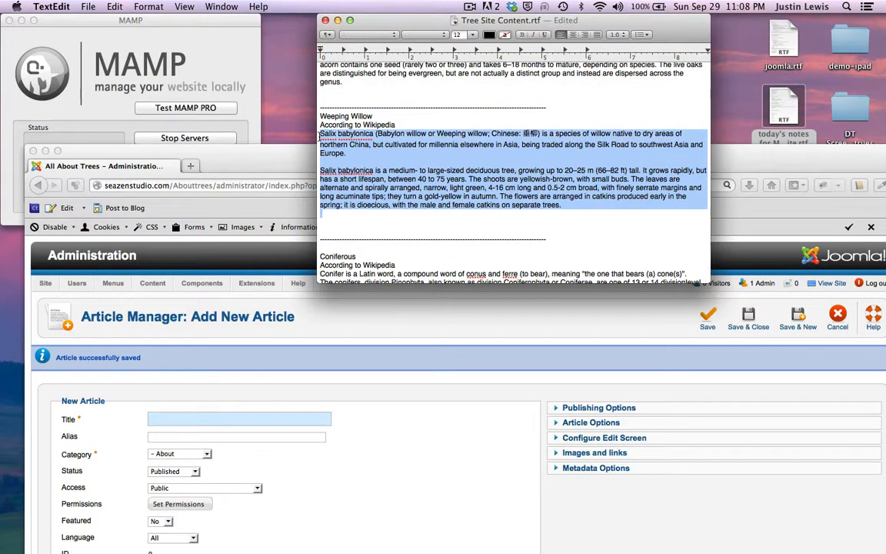
Step: Title the new article 'Weeping Willow' and file it under '- - Deciduous'
left_click_drag(266, 141, 276, 47)
left_click(175, 302)
type("Weeping Willow")
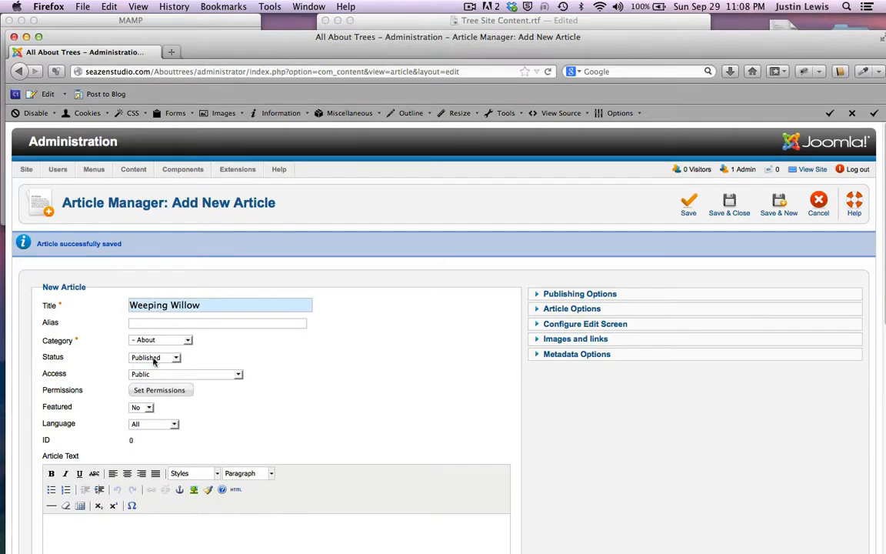
left_click(187, 340)
left_click(154, 365)
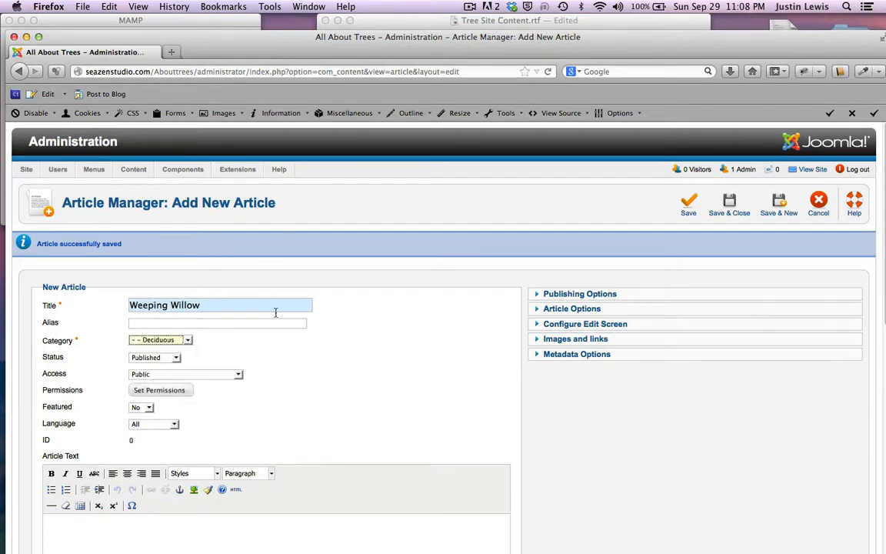
scroll(346, 322, "down", 4)
left_click(108, 394)
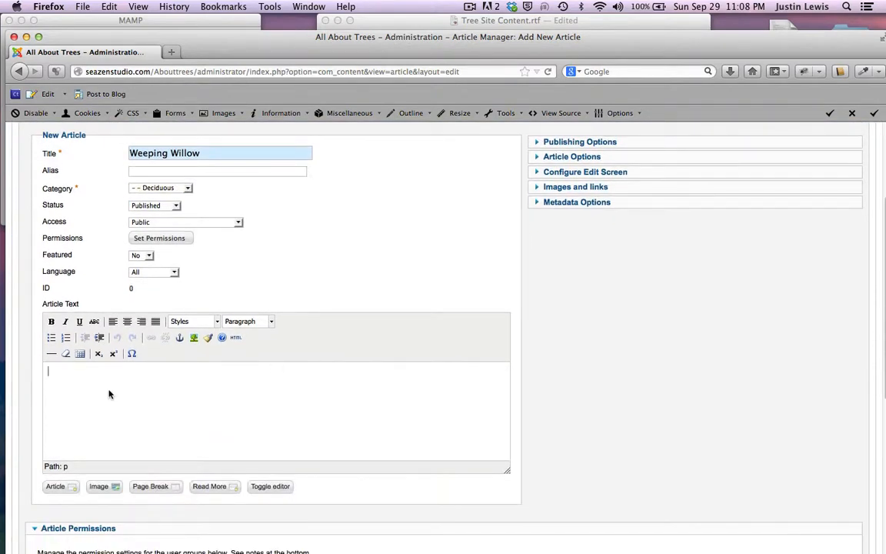
Step: Type the Weeping Willow and According to Wikipedia lines, making Weeping Willow a Heading 2
type("Weeping Willow")
key("Return")
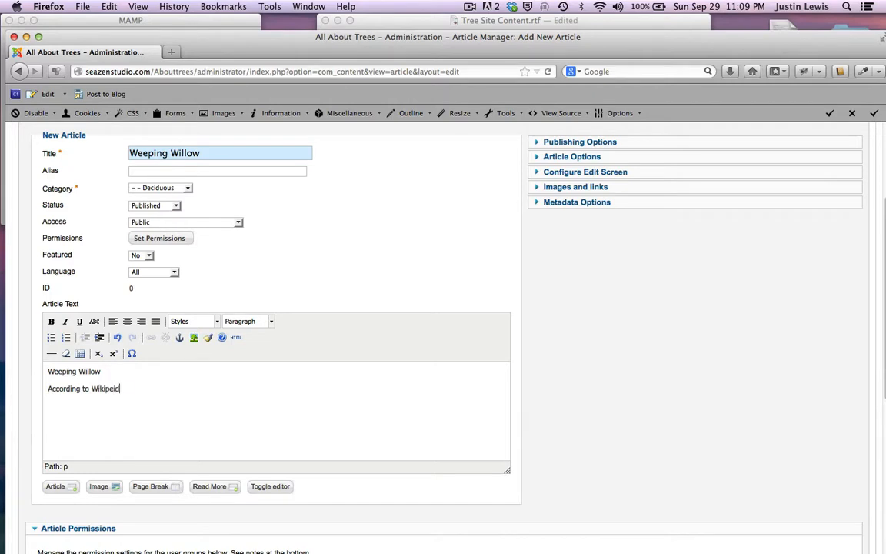
key("BackSpace")
key("BackSpace")
key("Return")
left_click_drag(116, 374, 16, 372)
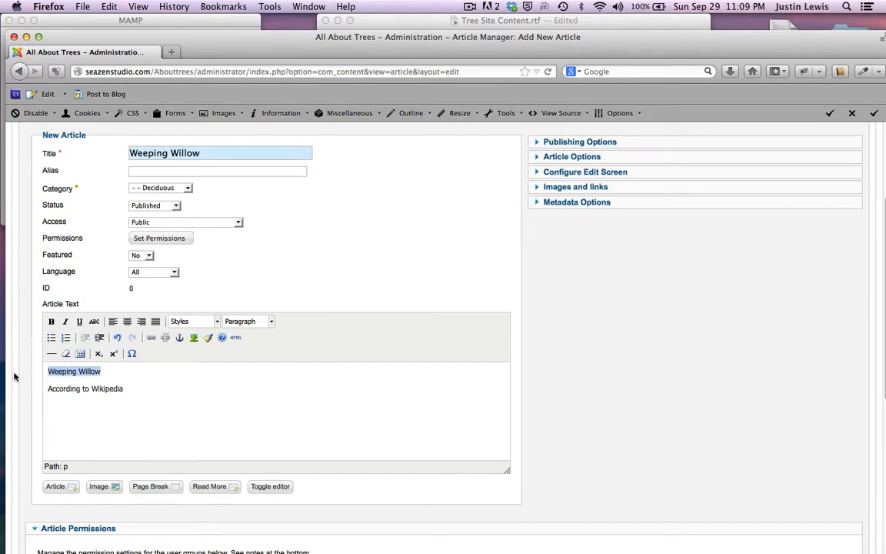
left_click(272, 321)
left_click(249, 405)
Step: Make According to Wikipedia a Heading 4, add a horizontal rule, and paste the willow paragraphs
left_click_drag(133, 388, 25, 393)
left_click(273, 330)
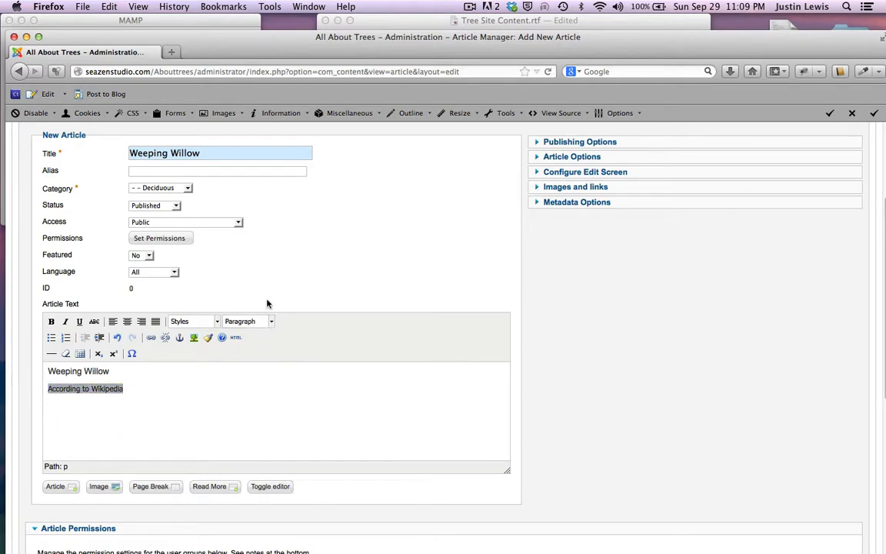
left_click(274, 322)
scroll(277, 377, "down", 2)
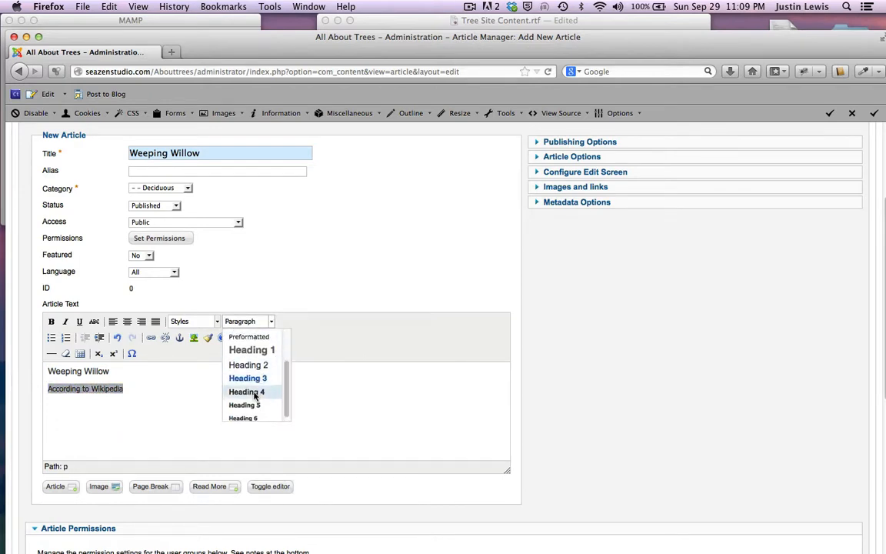
left_click(277, 394)
left_click(176, 392)
key("Return")
left_click(51, 353)
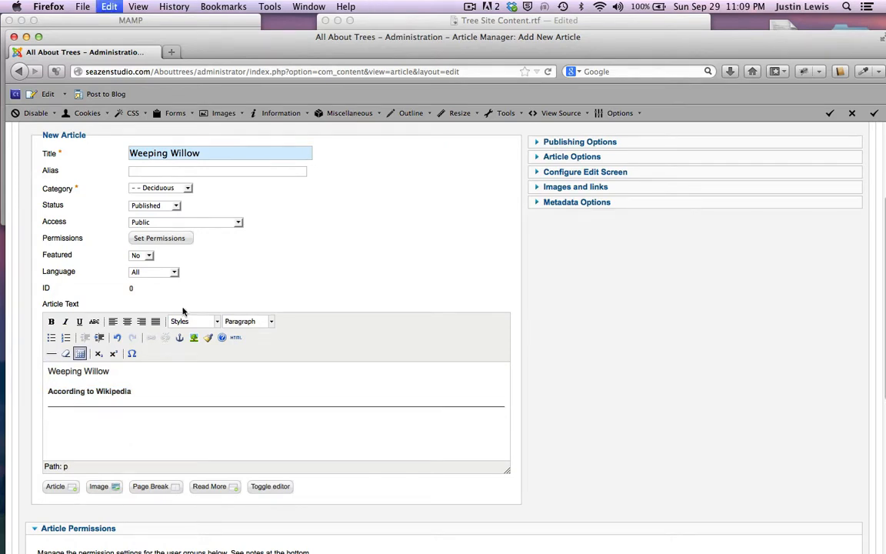
key("super+v")
Step: Save the Weeping Willow article with Save & New
scroll(101, 431, "down", 1)
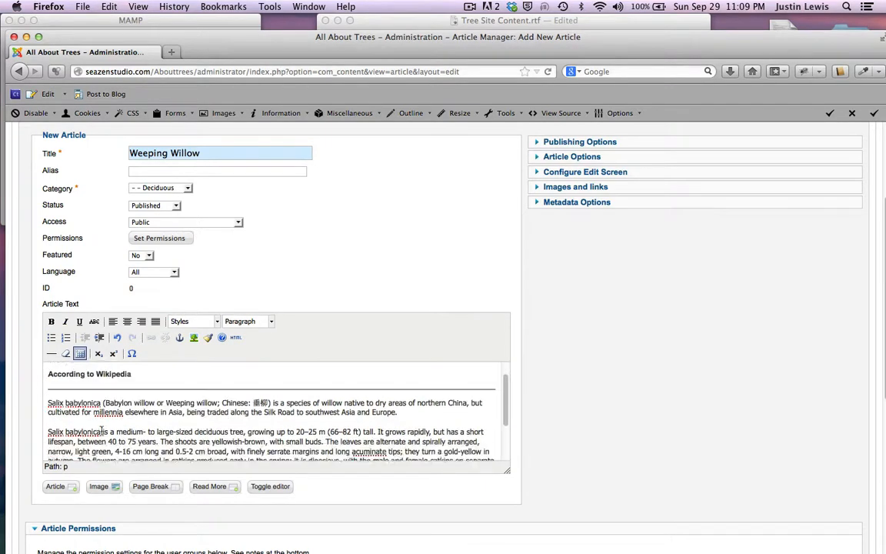
scroll(102, 431, "up", 1)
scroll(606, 269, "up", 5)
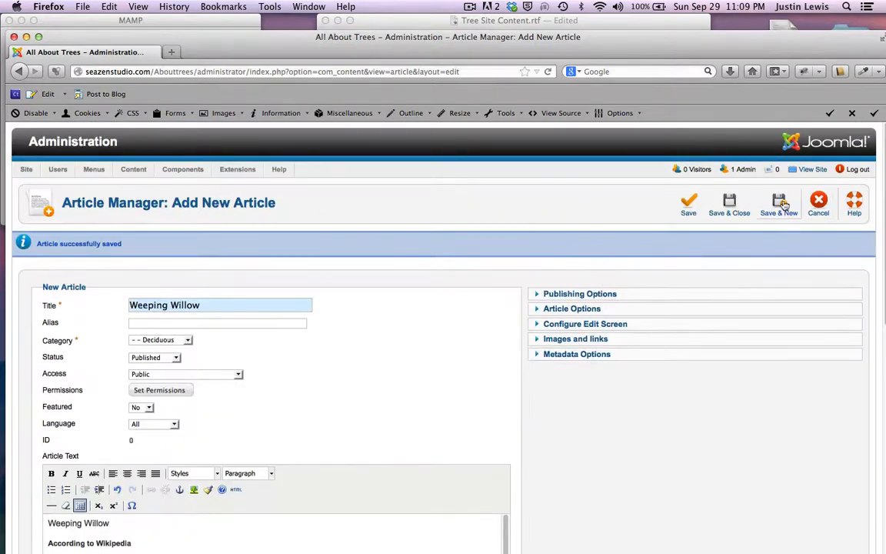
left_click(699, 185)
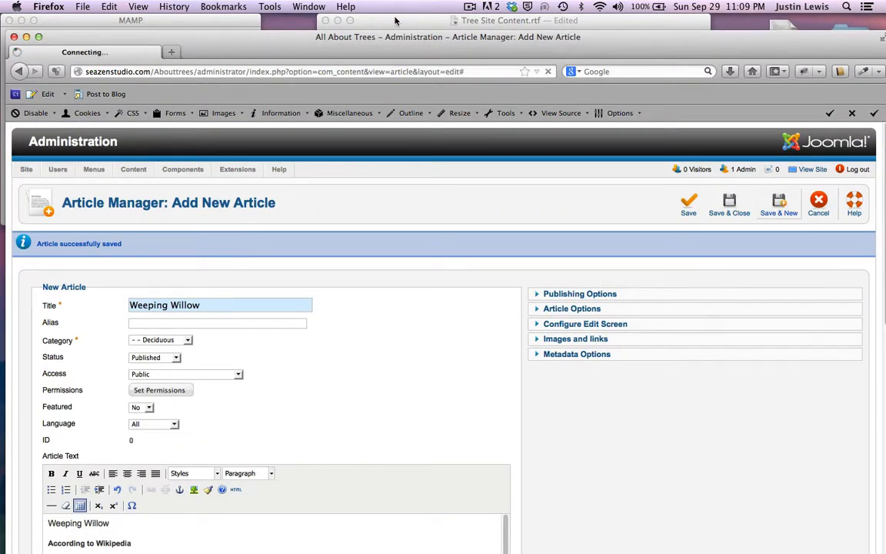
Step: Select the Coniferous title line in the TextEdit notes
left_click(358, 20)
scroll(346, 139, "down", 5)
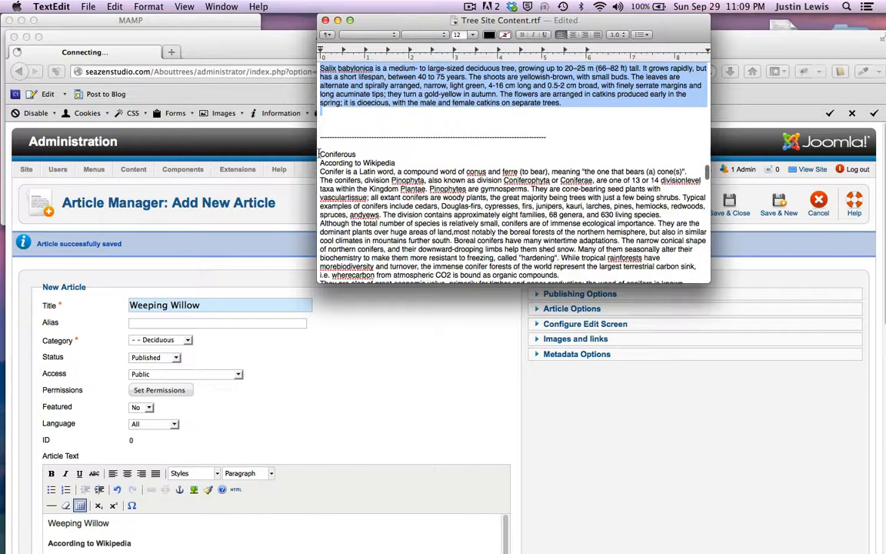
left_click_drag(321, 153, 386, 155)
key("super+c")
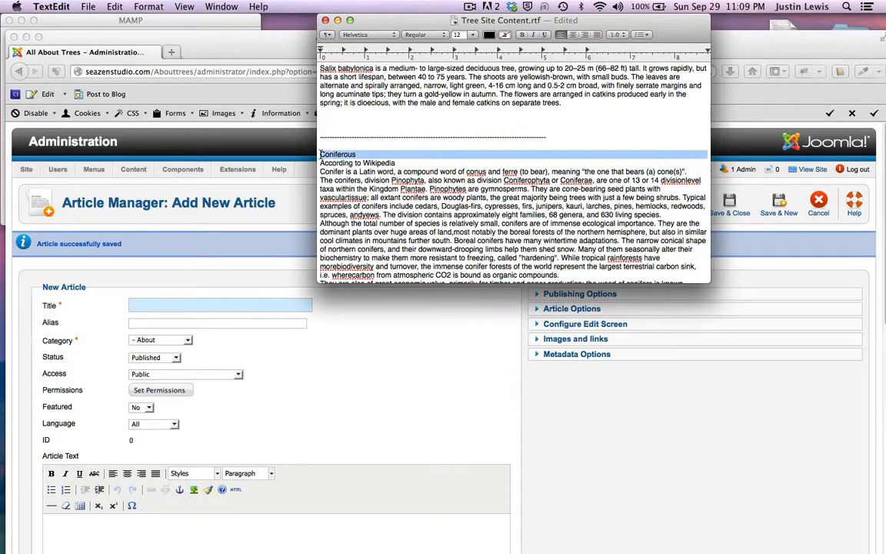
Step: Paste 'Coniferous' as the new article's title
left_click(242, 45)
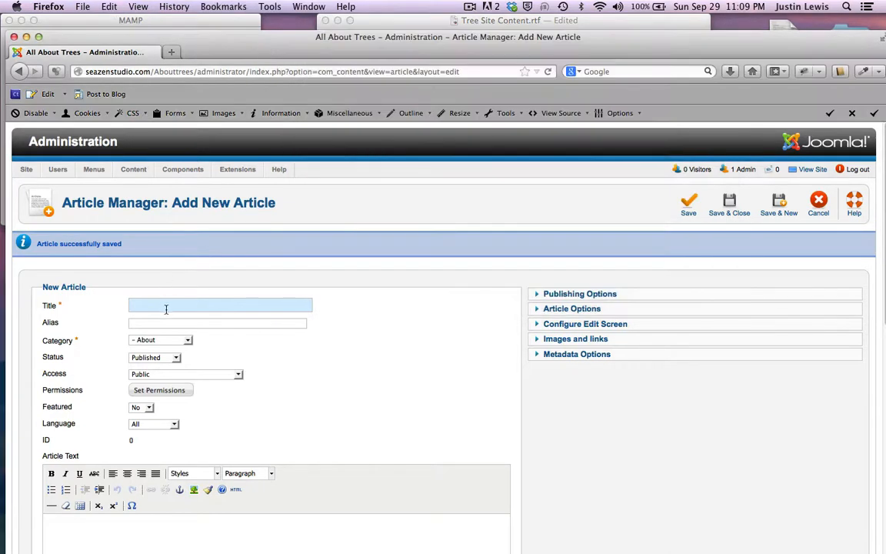
key("super+v")
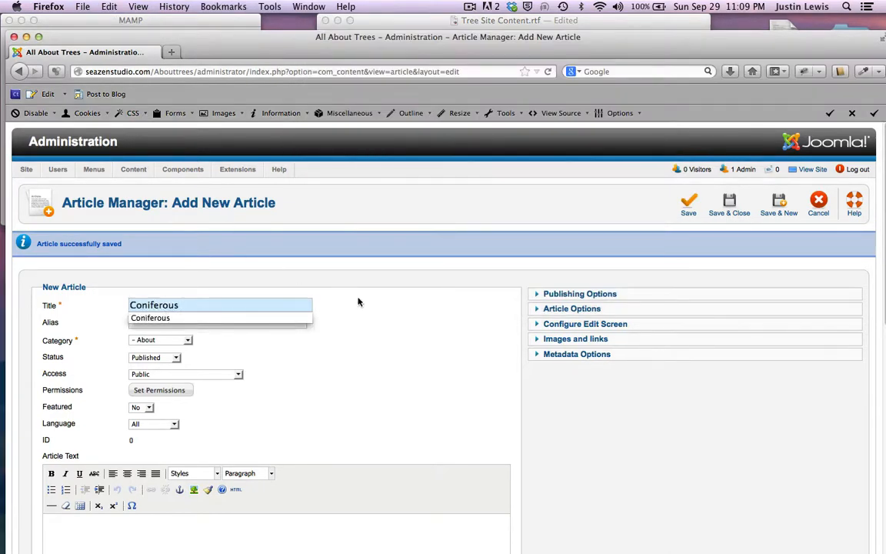
key("Escape")
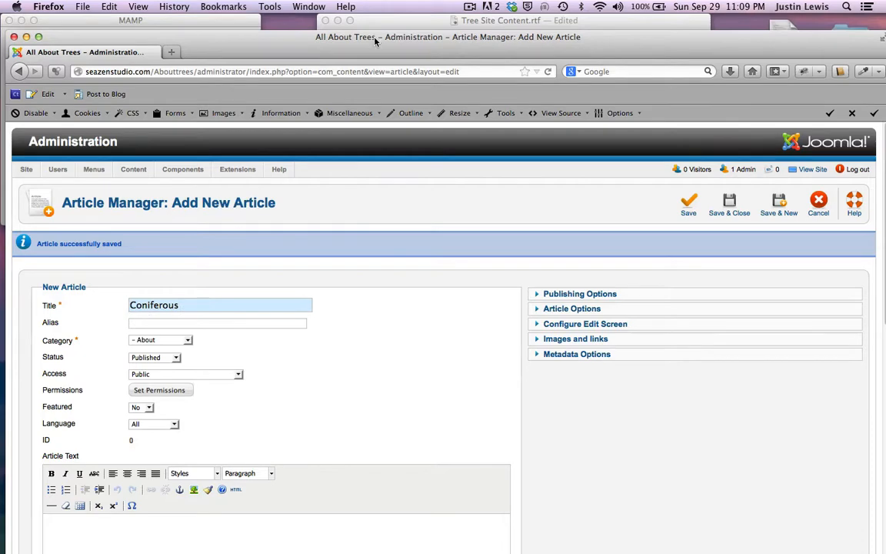
left_click_drag(375, 38, 375, 22)
scroll(238, 446, "down", 3)
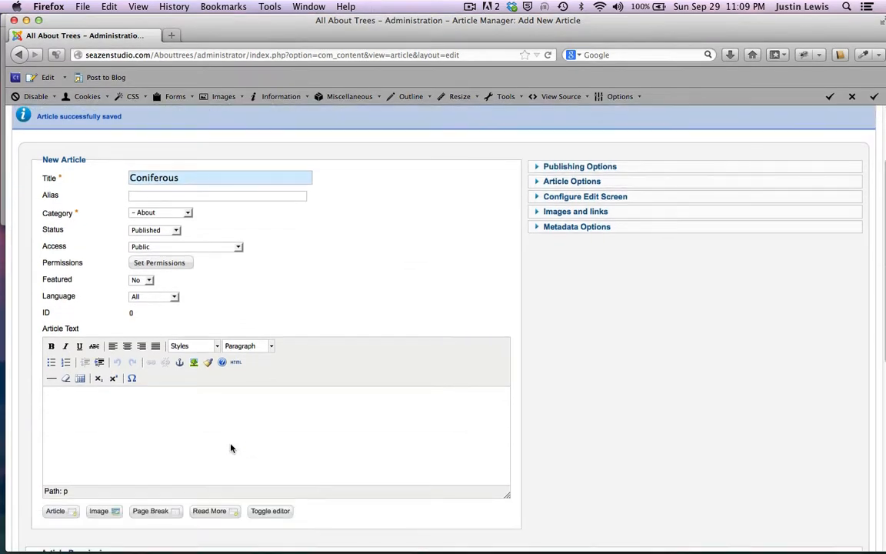
Step: Paste Coniferous into the article body and format it as a heading
left_click(75, 403)
key("super+v")
key("Return")
double_click(75, 395)
left_click(270, 346)
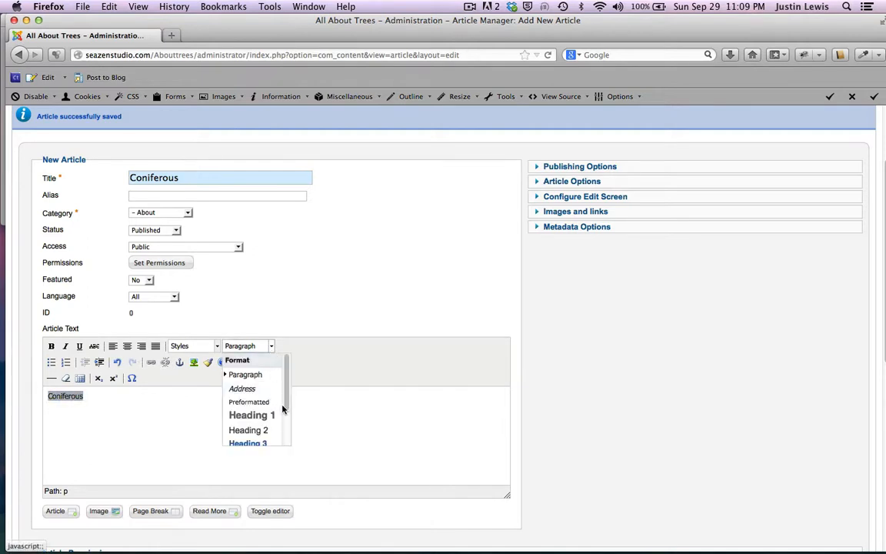
left_click(236, 427)
Step: Add an 'According to Wikipedia' Heading 4 line with a horizontal rule below it
key("Return")
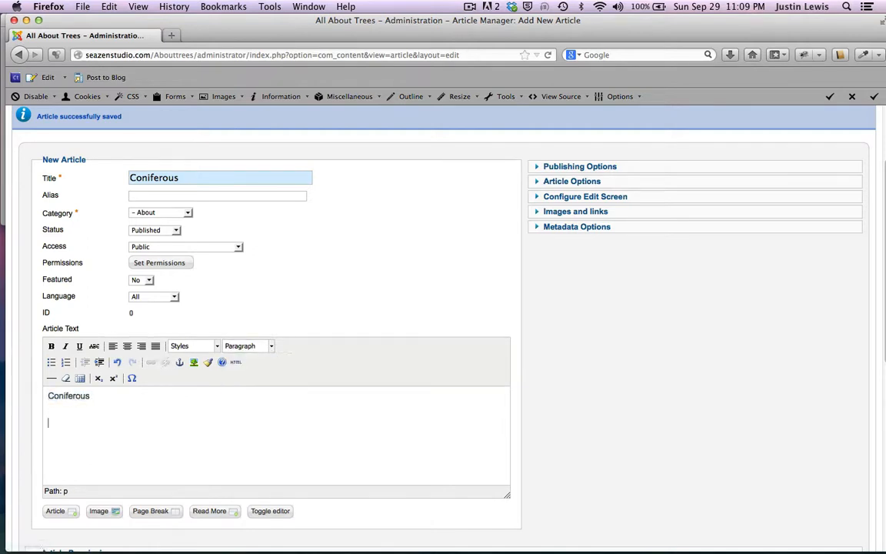
type("According to Wikipedia")
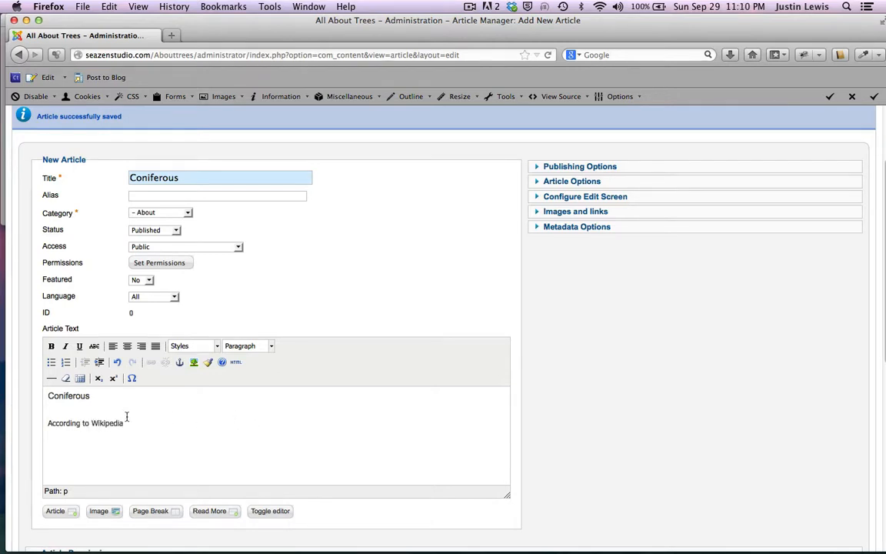
left_click_drag(129, 422, 43, 422)
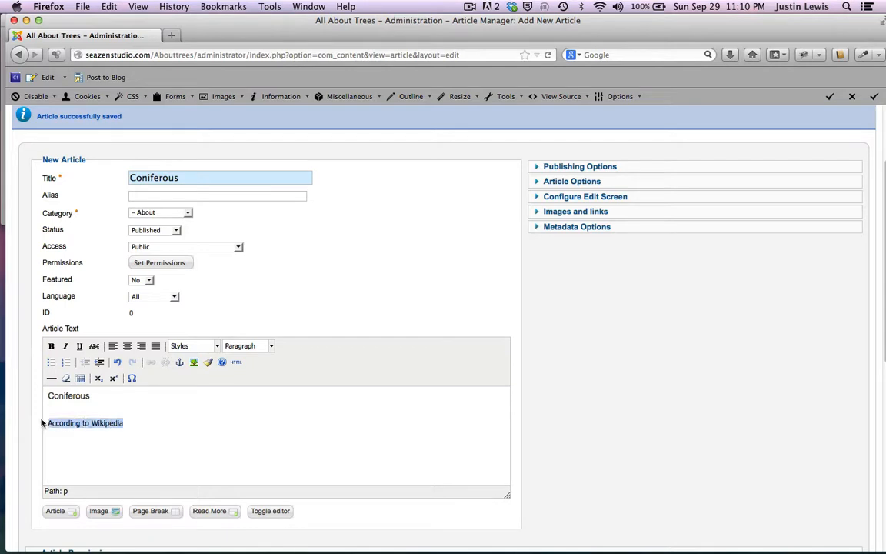
left_click(271, 346)
scroll(269, 419, "down", 2)
left_click(254, 423)
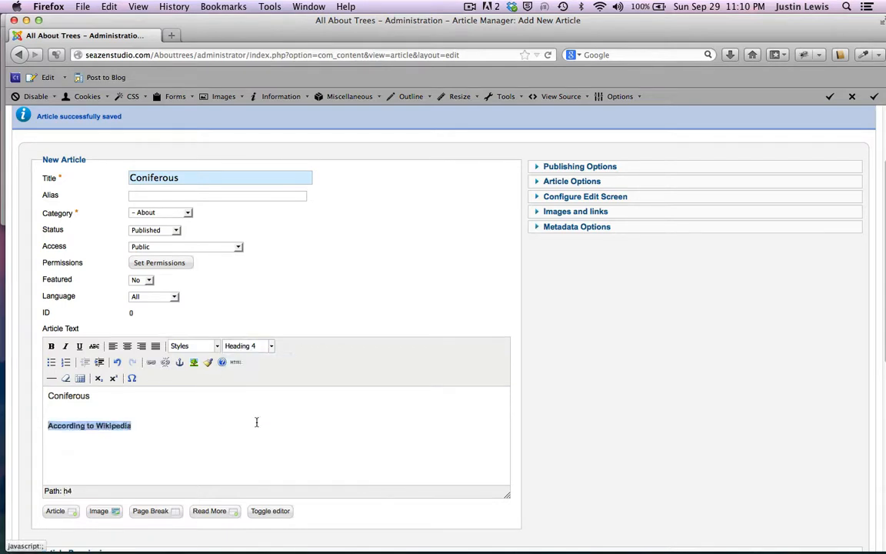
left_click(257, 423)
key("Return")
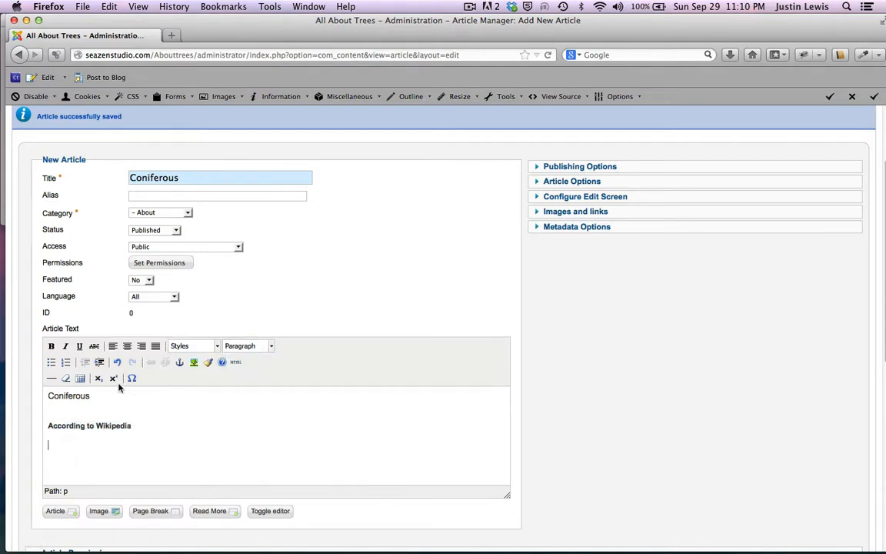
left_click(50, 378)
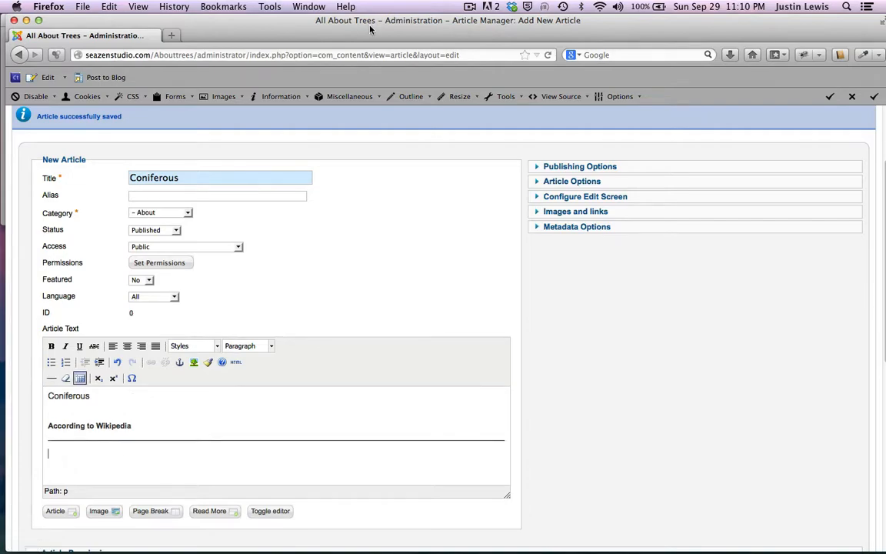
left_click_drag(370, 27, 390, 114)
Step: Copy the notes from 'Conifer is a Latin word' through 'the cycle continues.' in TextEdit
left_click(401, 20)
scroll(329, 219, "down", 3)
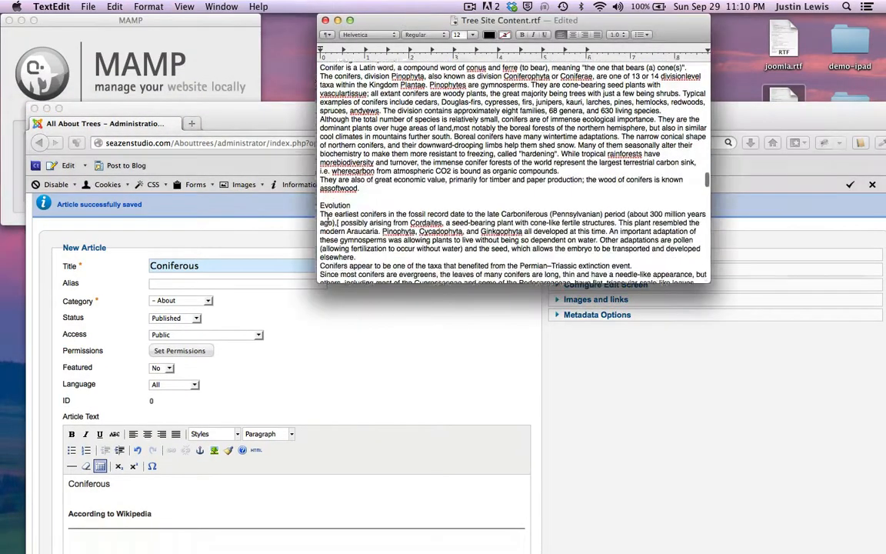
scroll(328, 218, "down", 10)
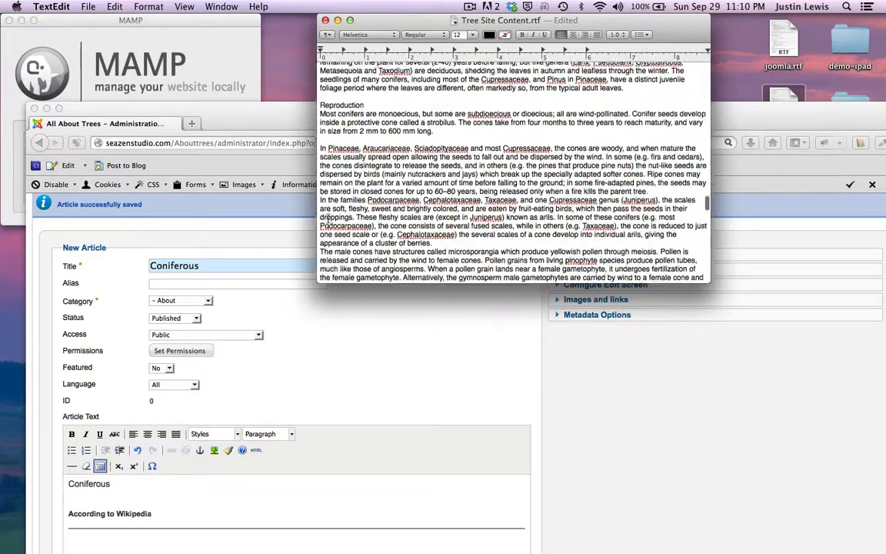
scroll(328, 218, "up", 5)
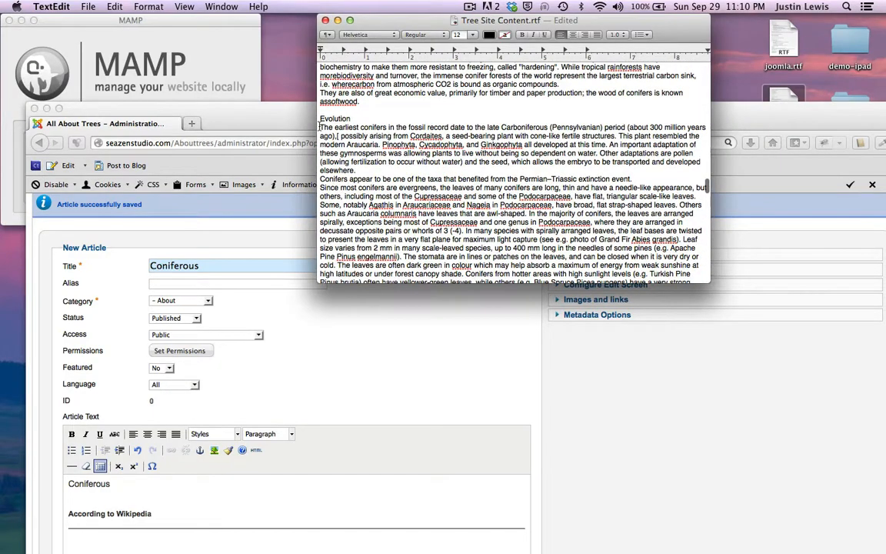
left_click_drag(320, 127, 386, 222)
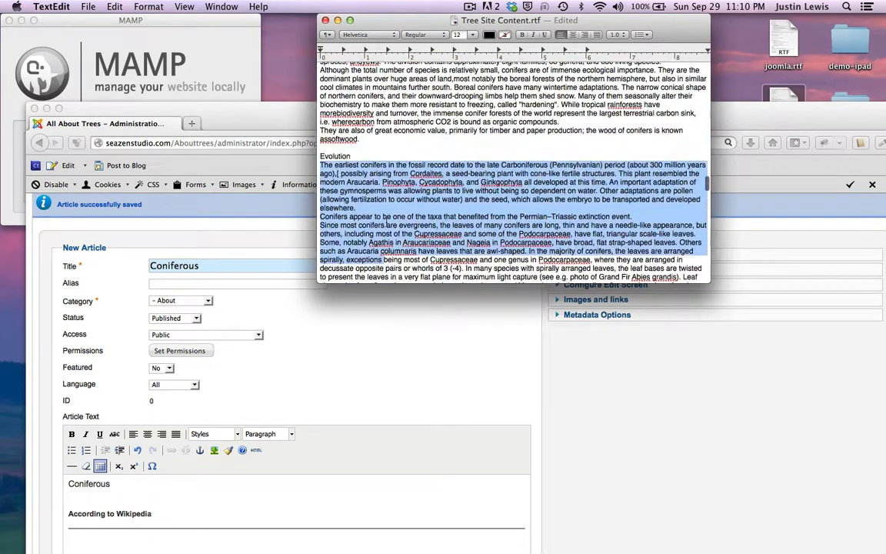
scroll(329, 153, "up", 5)
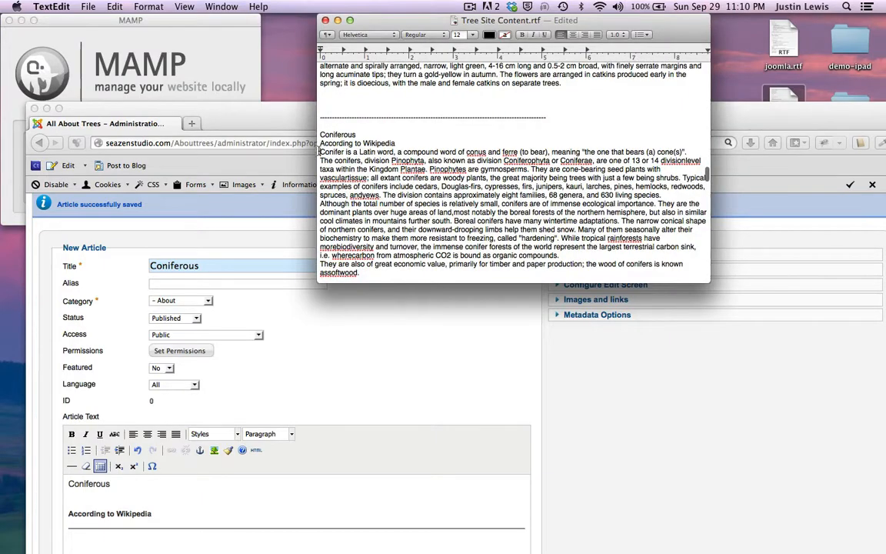
left_click(319, 152, "shift")
scroll(411, 261, "down", 20)
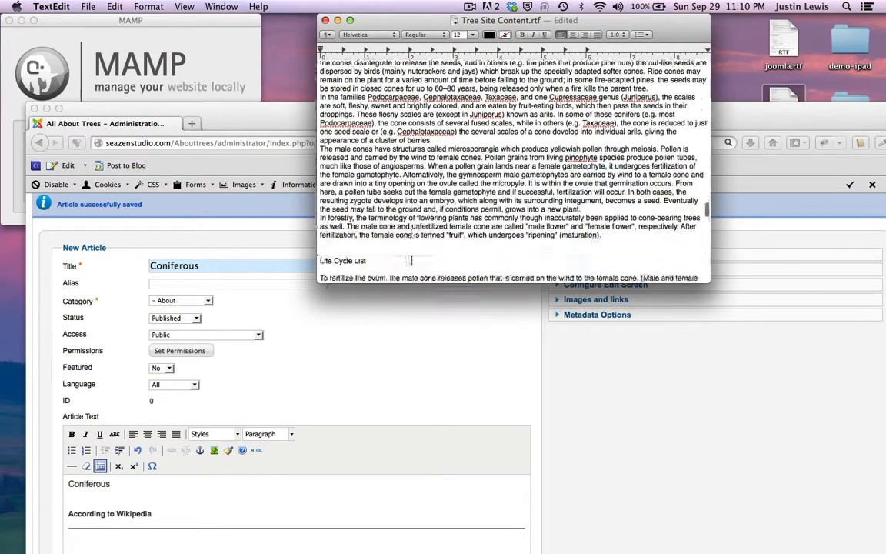
scroll(411, 260, "down", 5)
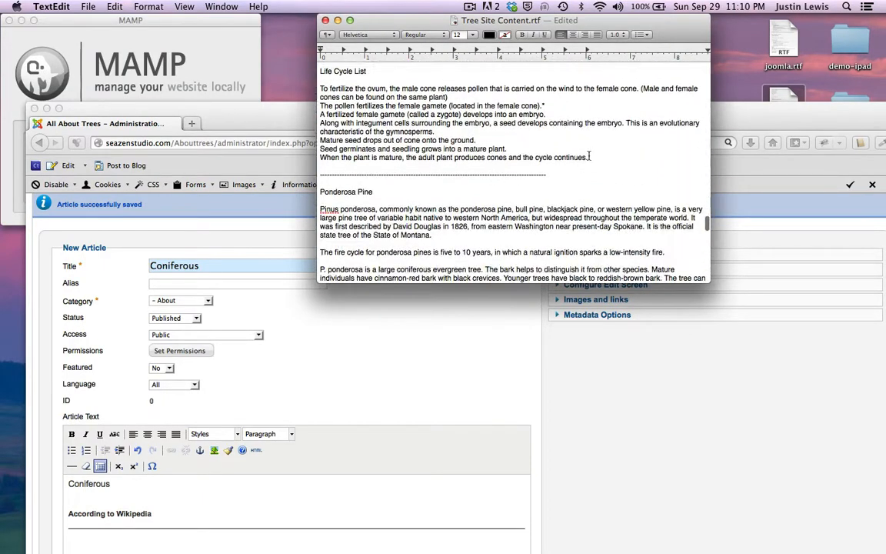
left_click(589, 157, "shift")
key("super+c")
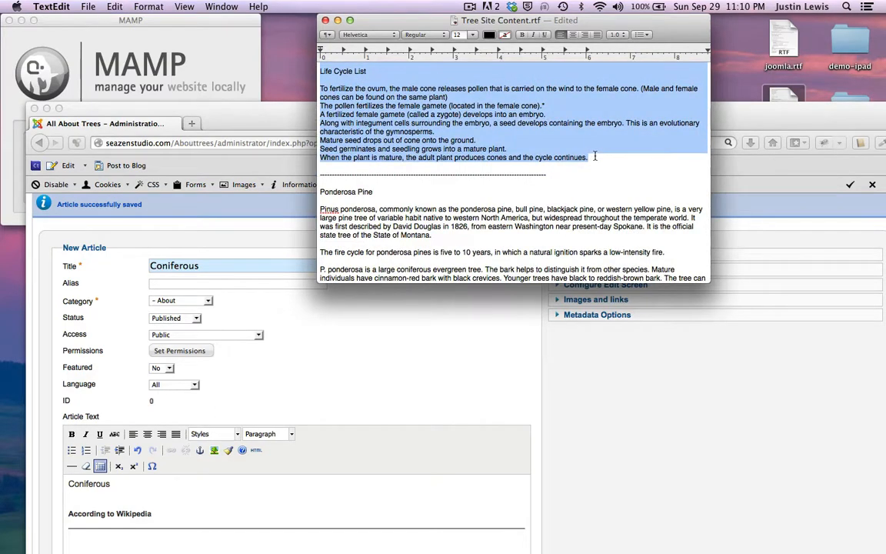
left_click_drag(284, 131, 290, 43)
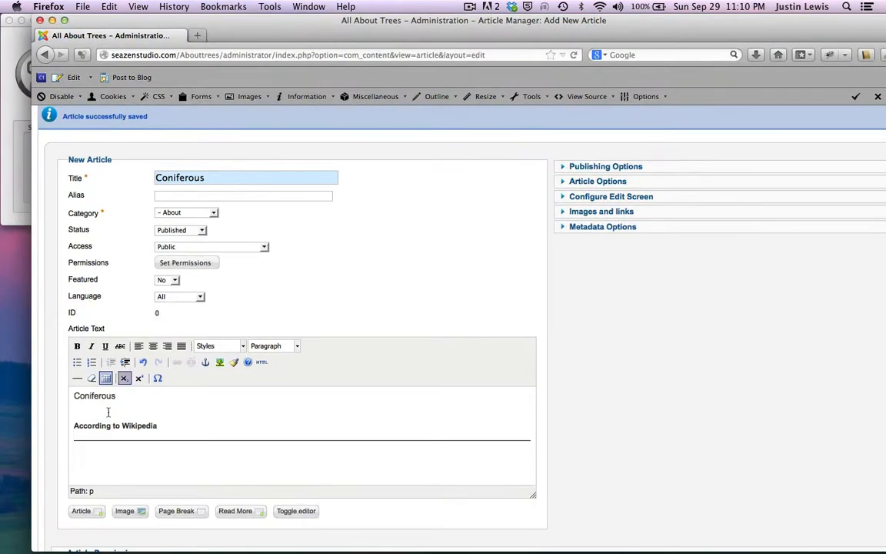
Step: Paste the copied conifer notes below the horizontal rule
left_click(80, 456)
key("super+v")
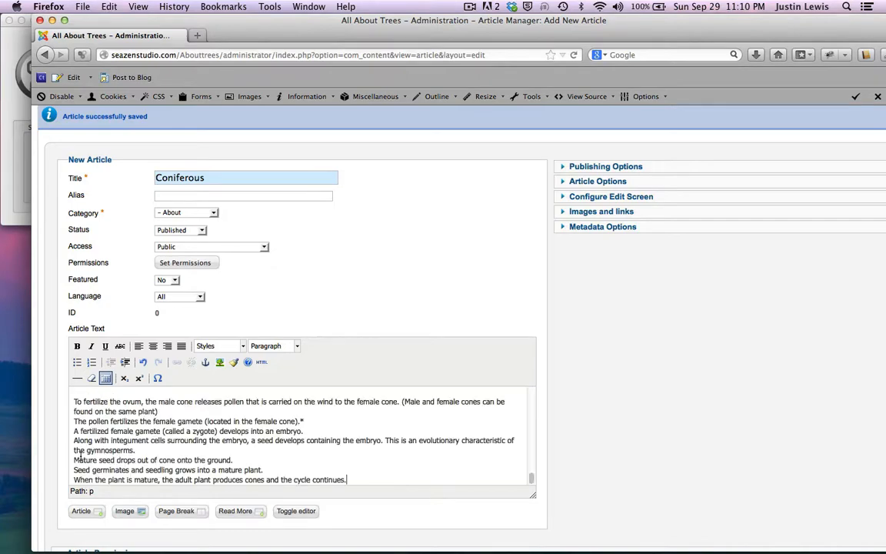
scroll(194, 425, "up", 15)
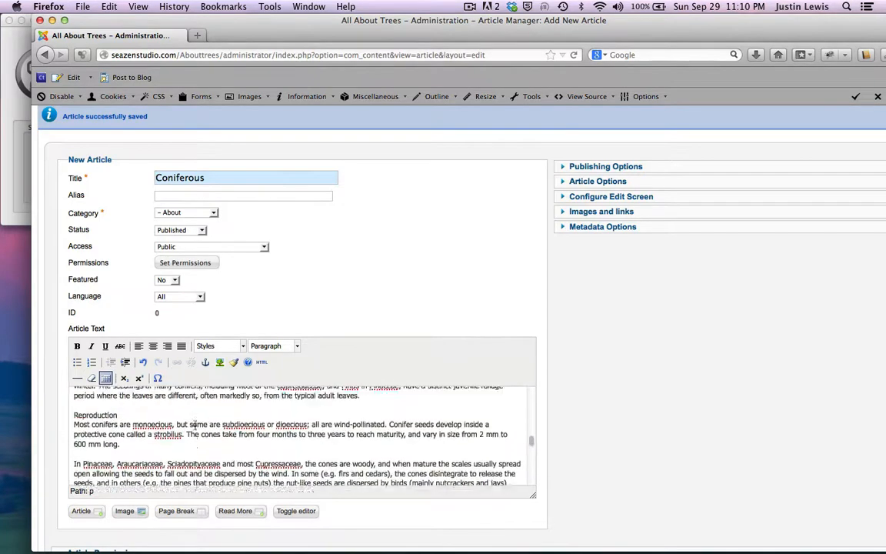
scroll(194, 426, "up", 8)
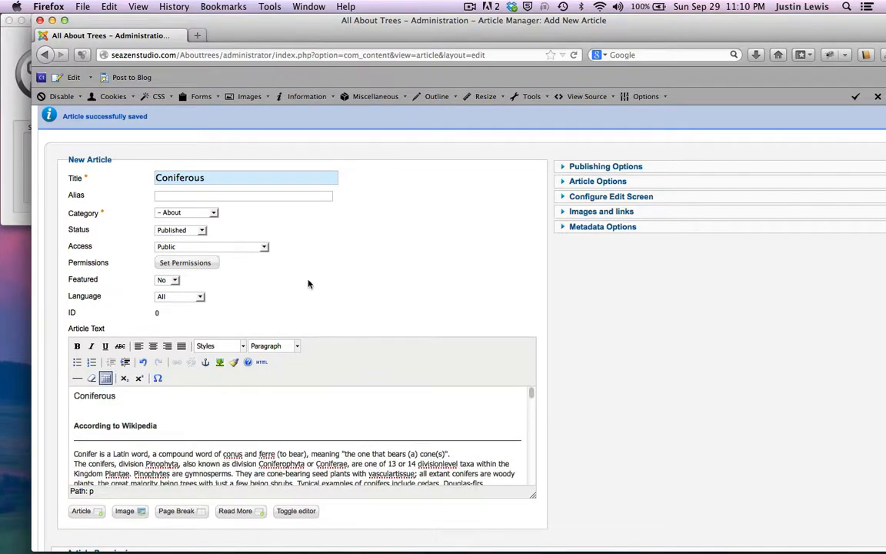
scroll(308, 283, "down", 3)
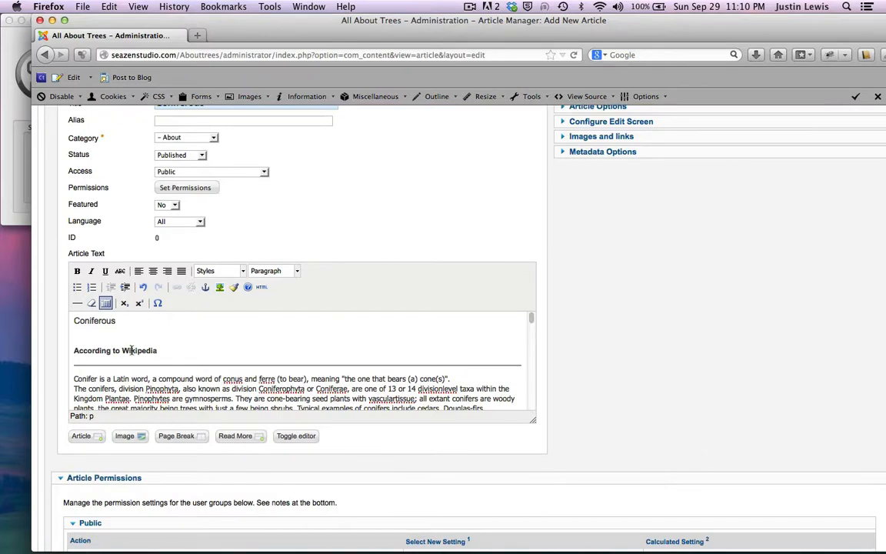
Step: Try formatting the Evolution title as Heading 4, then undo it
left_click(131, 350)
scroll(115, 357, "down", 8)
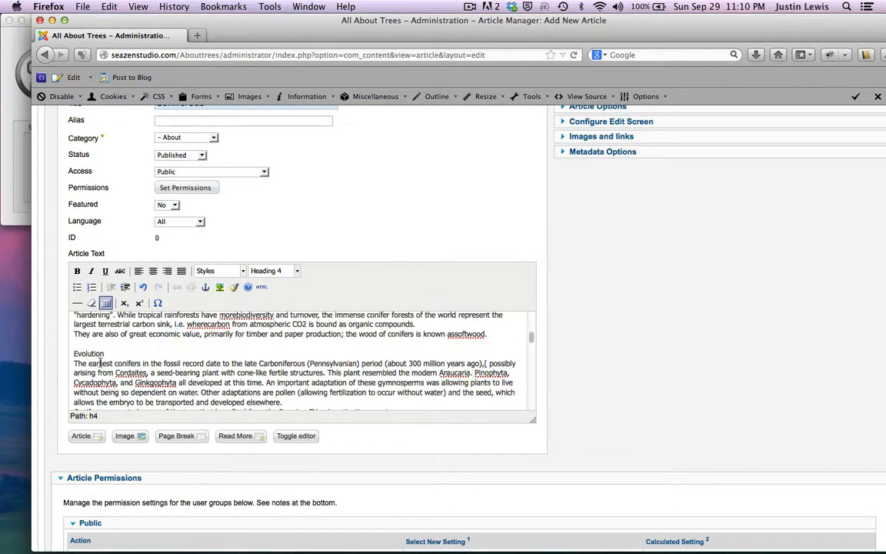
double_click(89, 353)
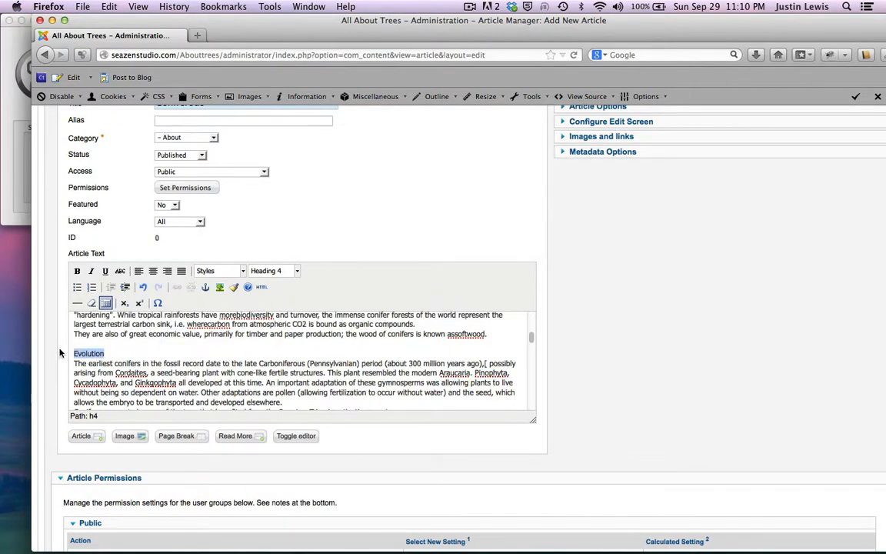
left_click(294, 271)
left_click(276, 353)
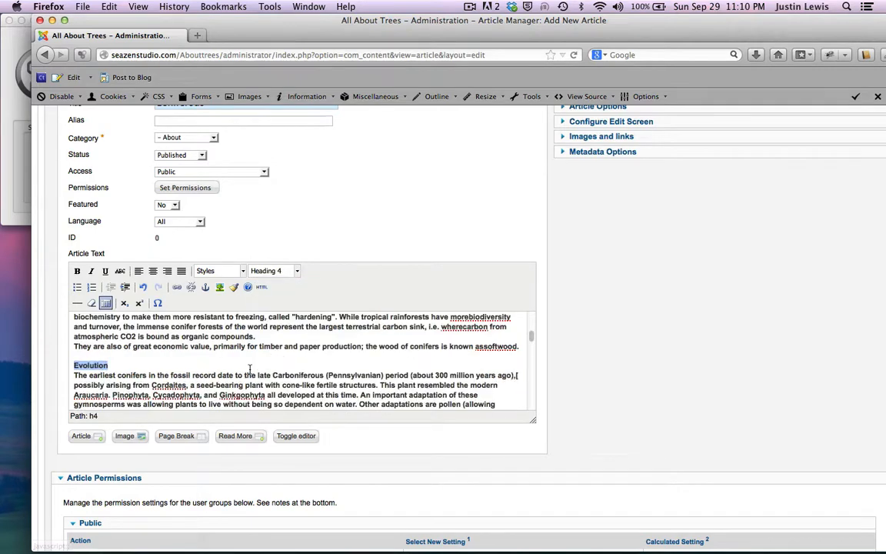
scroll(248, 367, "down", 2)
key("super+z")
scroll(169, 362, "up", 5)
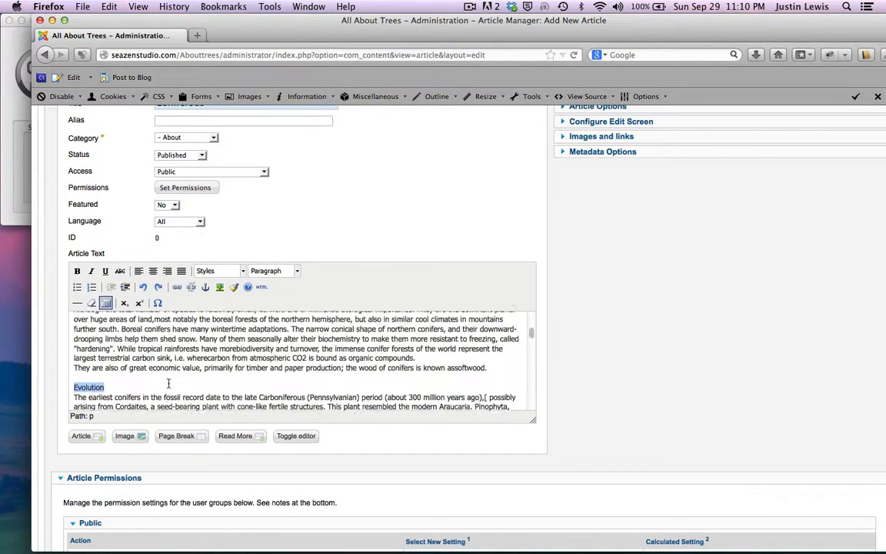
scroll(168, 383, "down", 3)
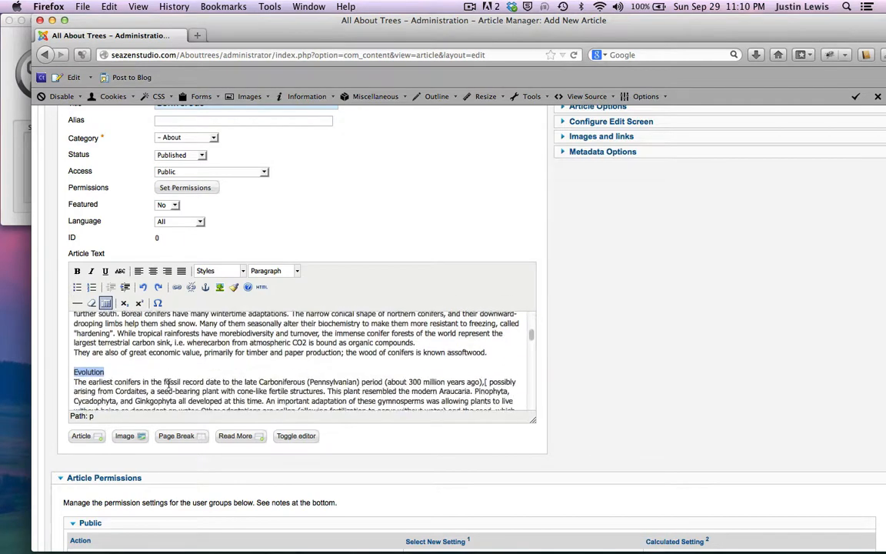
Step: Break the paragraph after Evolution, leaving Evolution as plain text after another reverted Heading 4
key("Left")
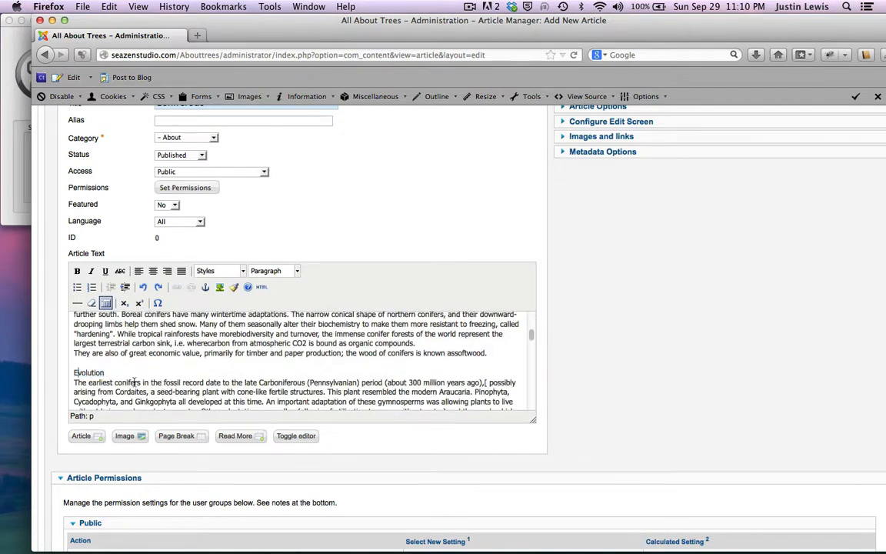
left_click(107, 372)
key("Return")
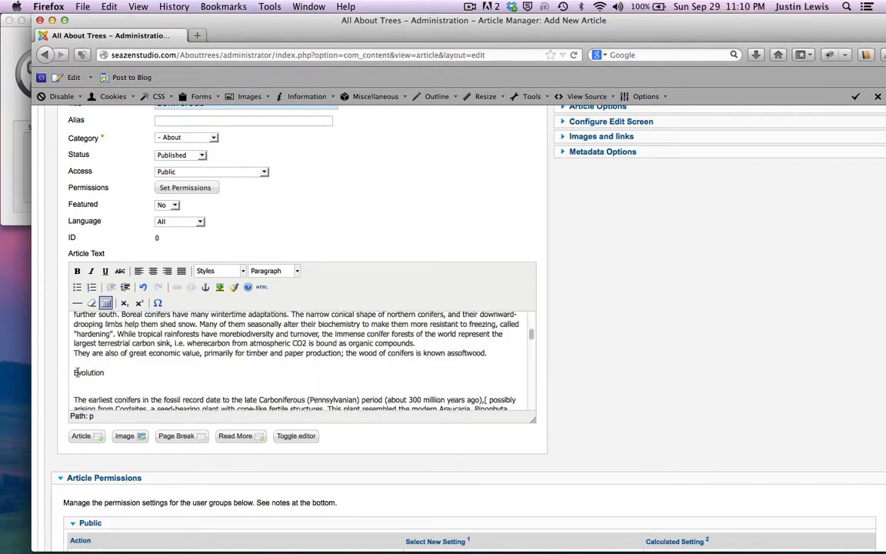
double_click(76, 372)
left_click(274, 270)
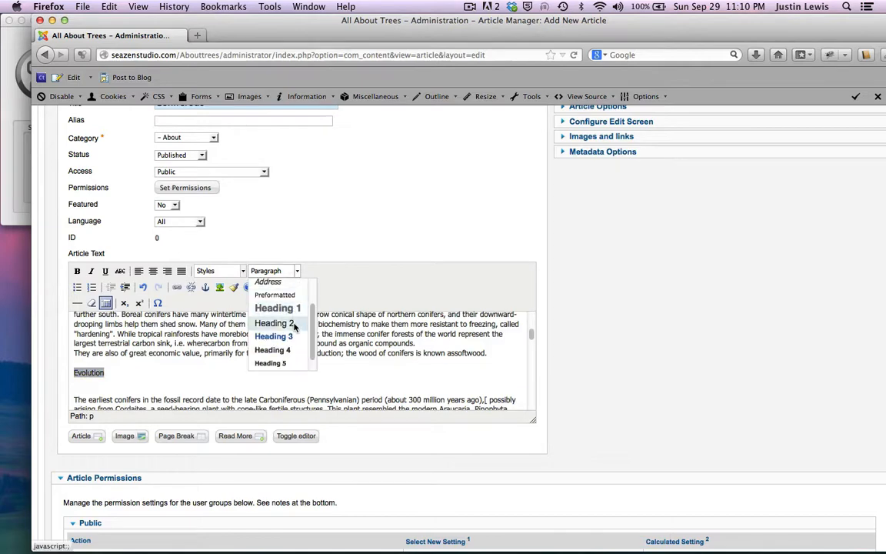
left_click(273, 350)
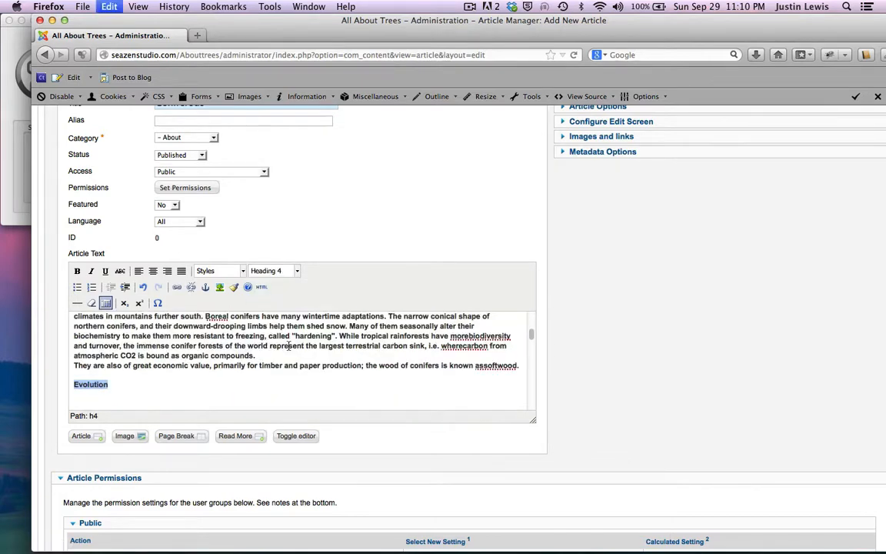
left_click(289, 346)
scroll(290, 345, "up", 10)
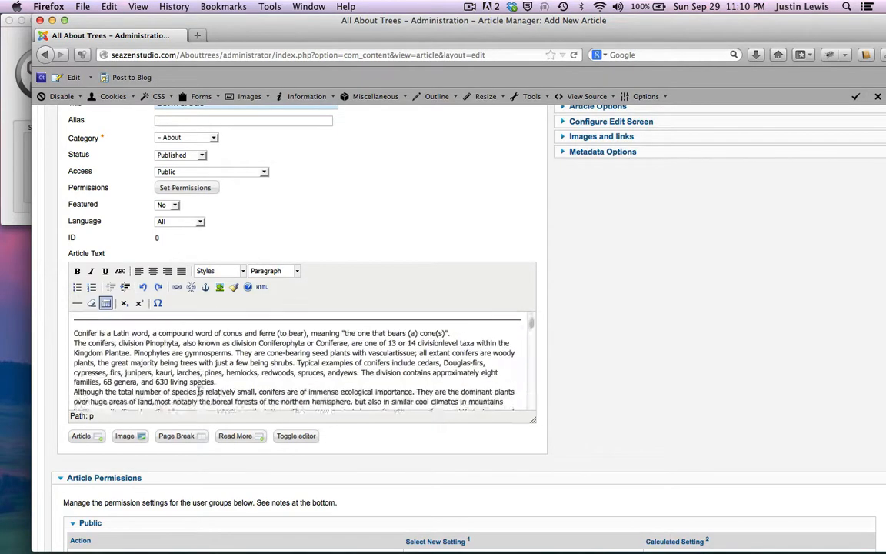
scroll(198, 391, "down", 4)
key("Left")
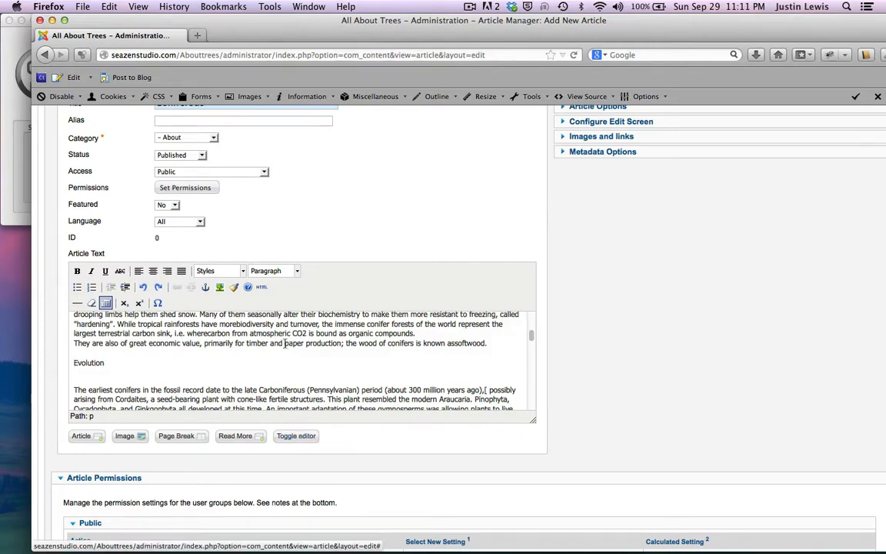
Step: In the HTML source, delete the stray space and bracket before Evolution and put it on its own line
left_click(296, 435)
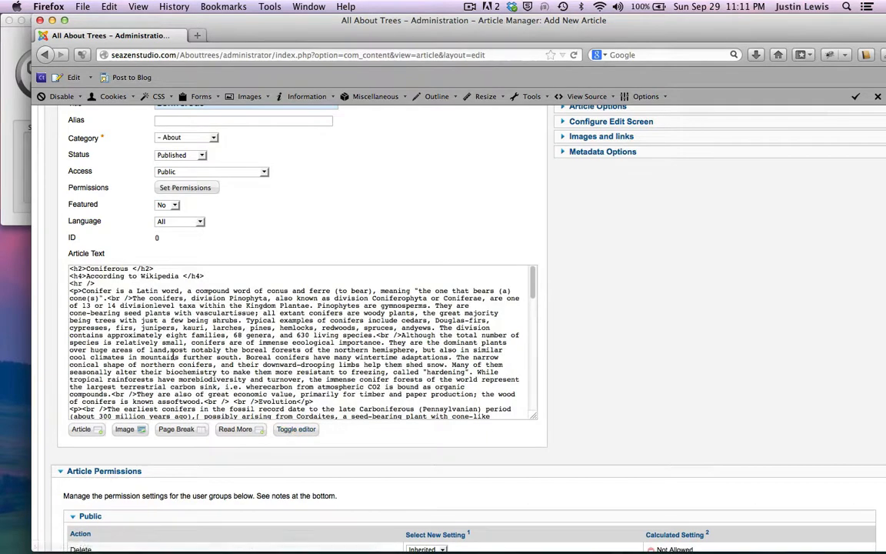
scroll(172, 346, "down", 10)
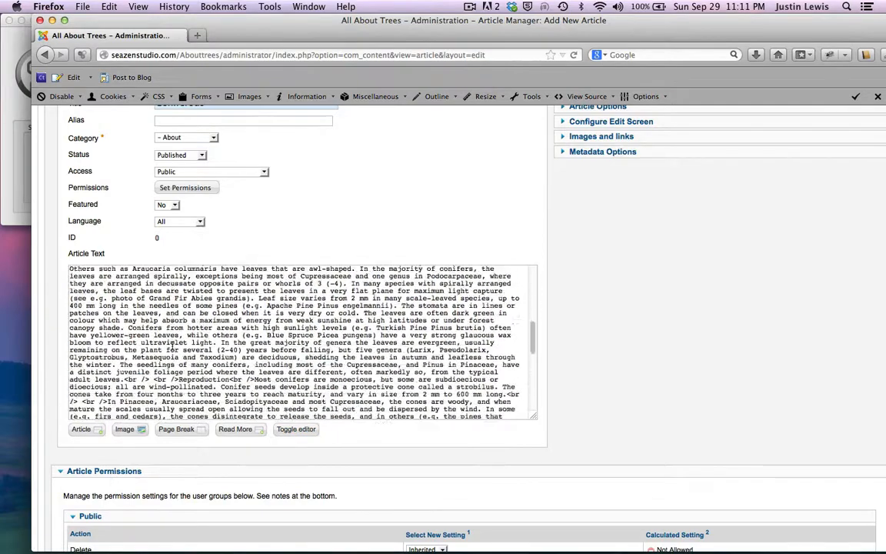
scroll(173, 345, "up", 12)
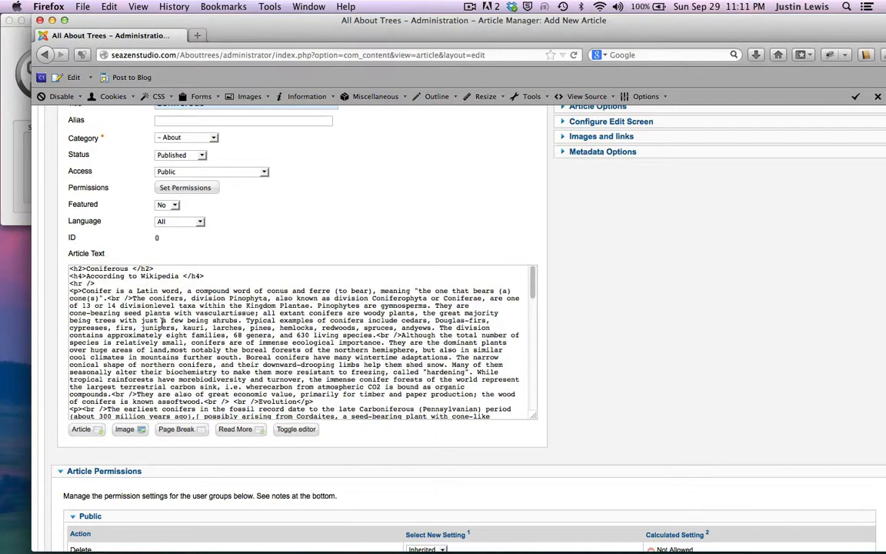
scroll(163, 321, "down", 4)
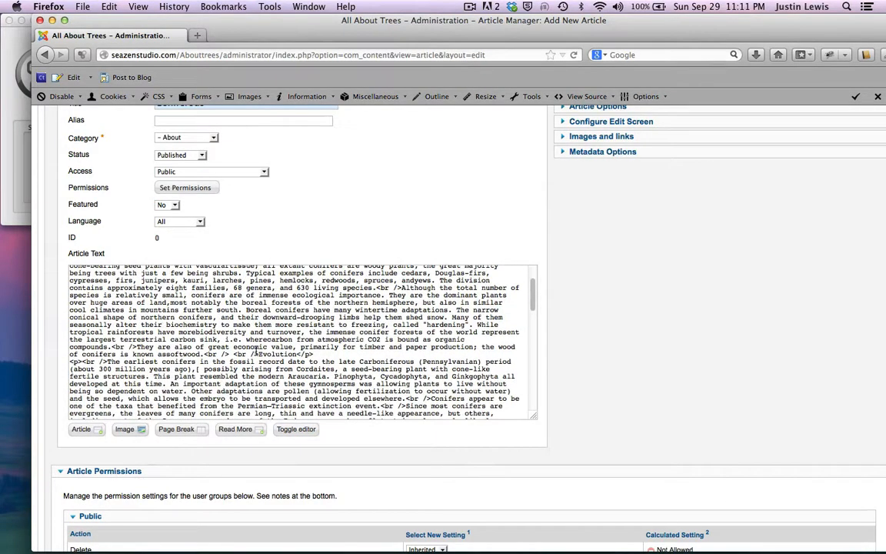
left_click(259, 353)
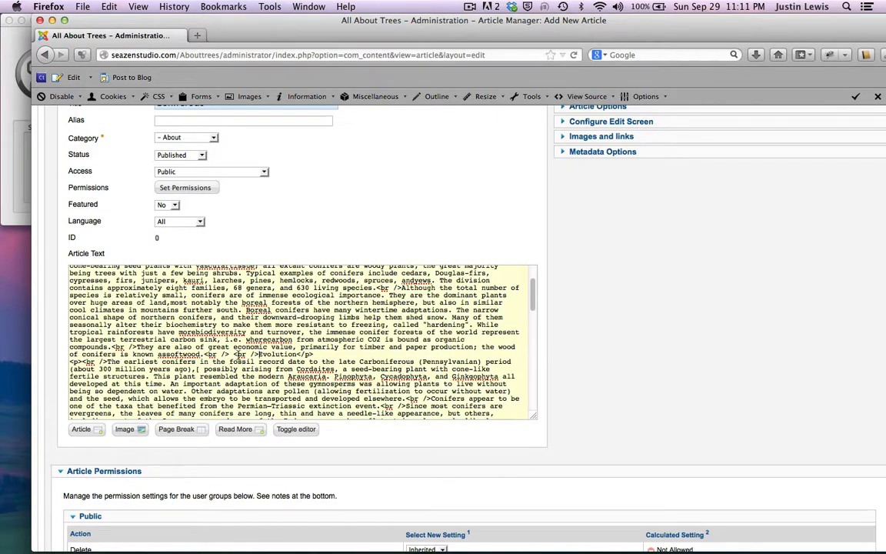
key("BackSpace")
left_click(259, 354)
key("BackSpace")
key("Return")
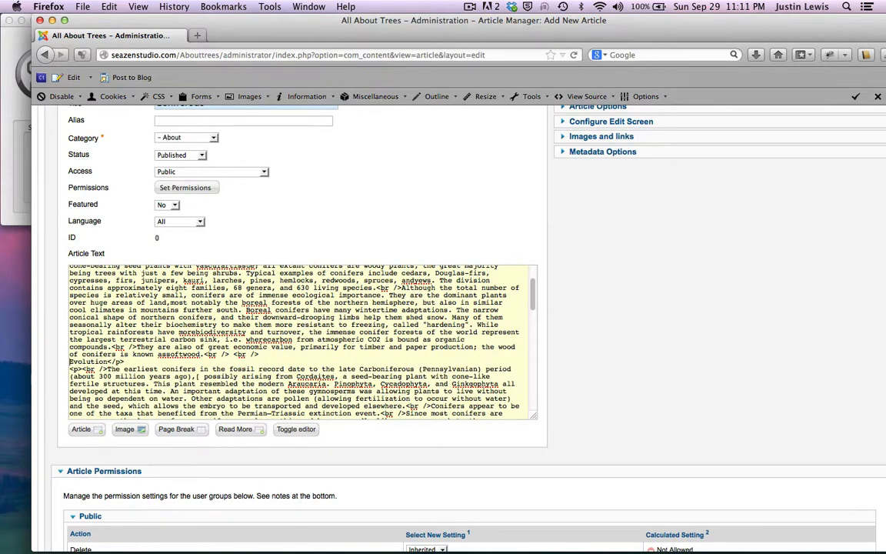
key("Return")
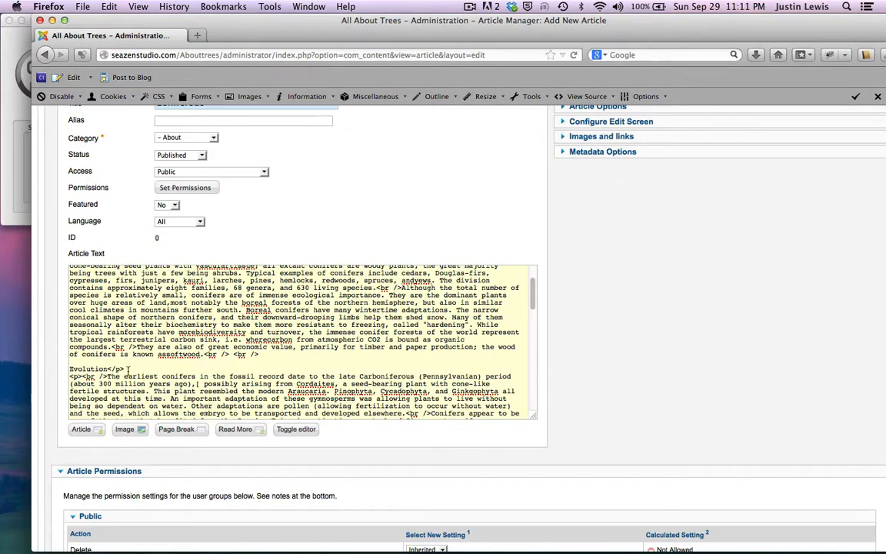
Step: Move the closing </p> tag from after Evolution to after 'assoftwood.'
left_click_drag(128, 369, 107, 371)
key("super+c")
key("BackSpace")
key("super+v")
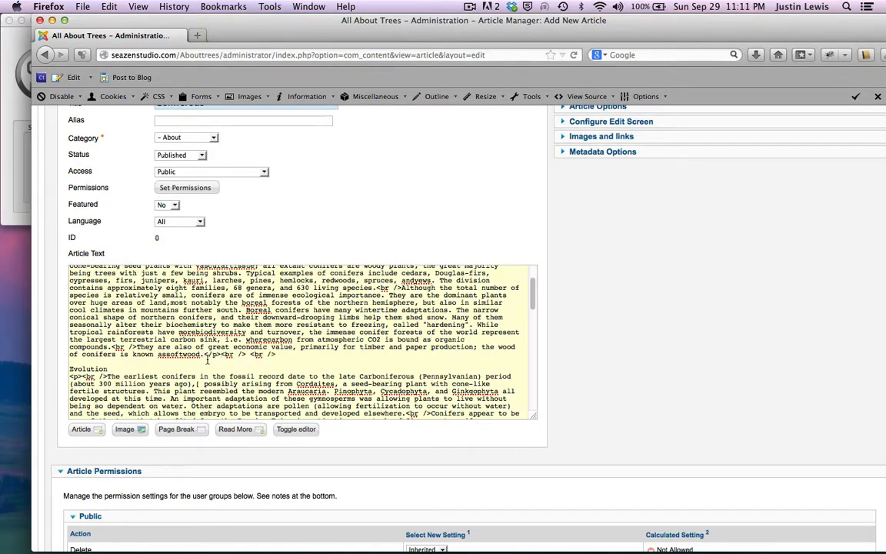
Step: Wrap Evolution in <h4></h4> tags, add a line break, and return to the visual editor
left_click(69, 367)
type("<h4>")
left_click(135, 368)
type("</")
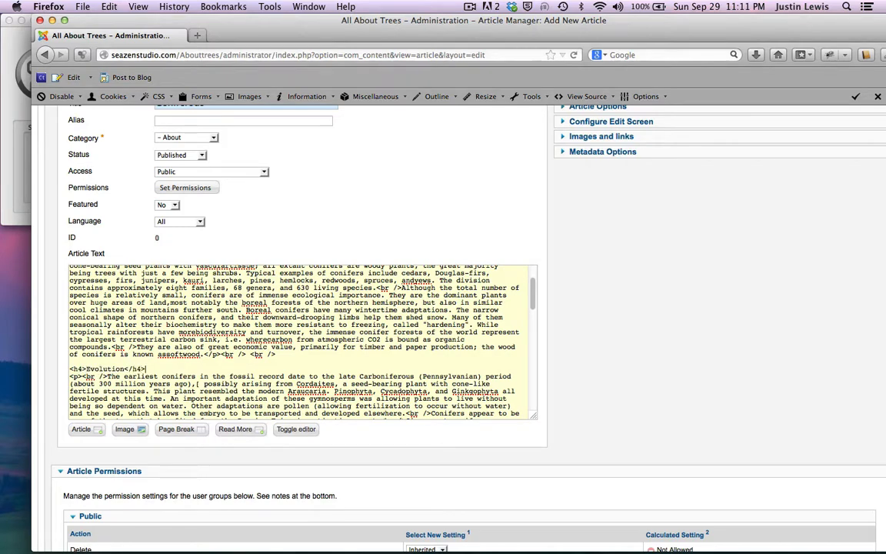
type("h4>")
key("Return")
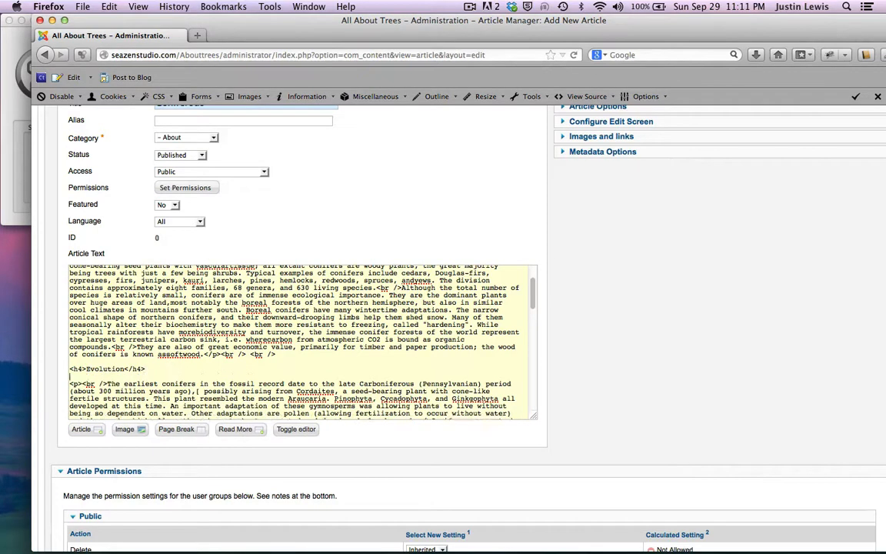
scroll(169, 368, "down", 3)
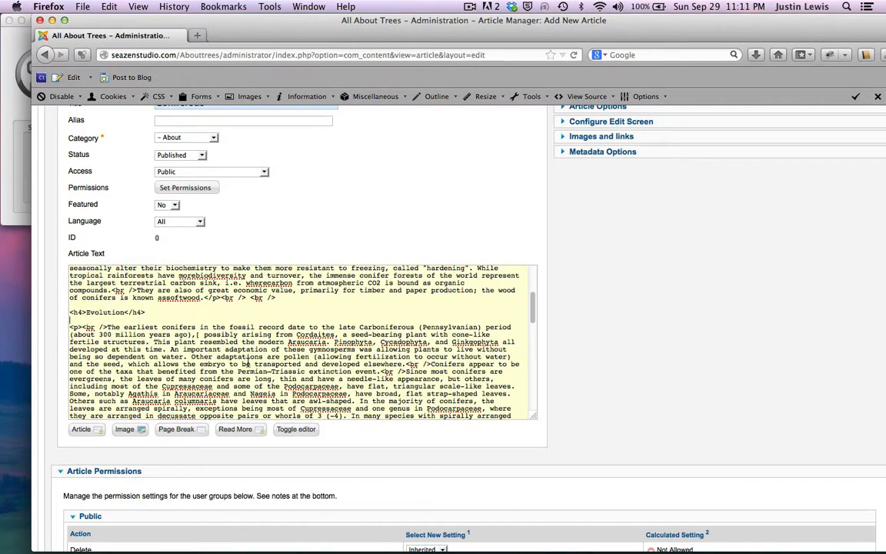
scroll(248, 363, "up", 2)
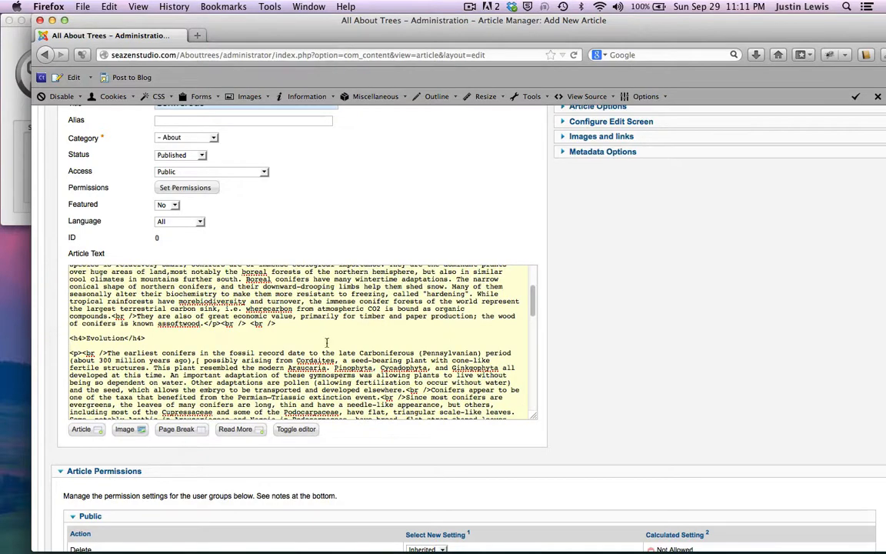
scroll(420, 221, "up", 1)
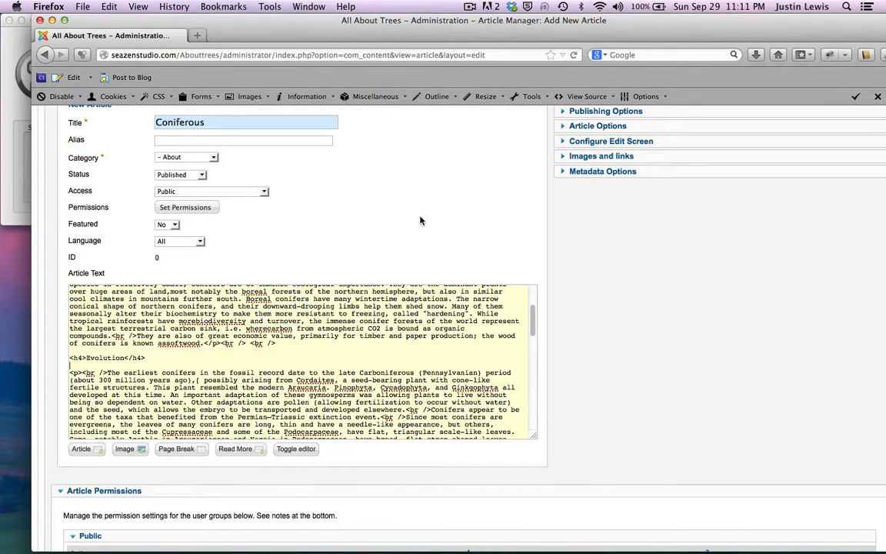
scroll(370, 206, "down", 1)
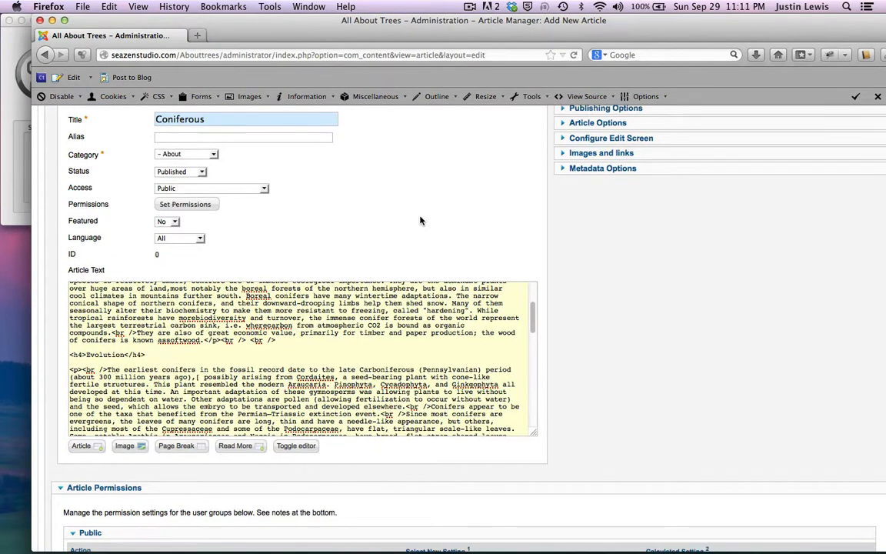
left_click(300, 446)
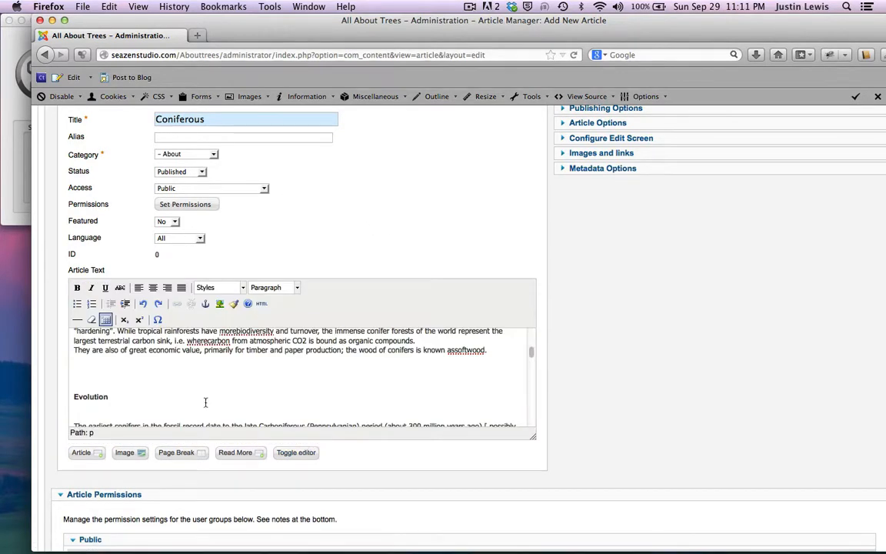
Step: Add an empty line after the Reproduction title
scroll(202, 396, "down", 2)
scroll(187, 375, "up", 2)
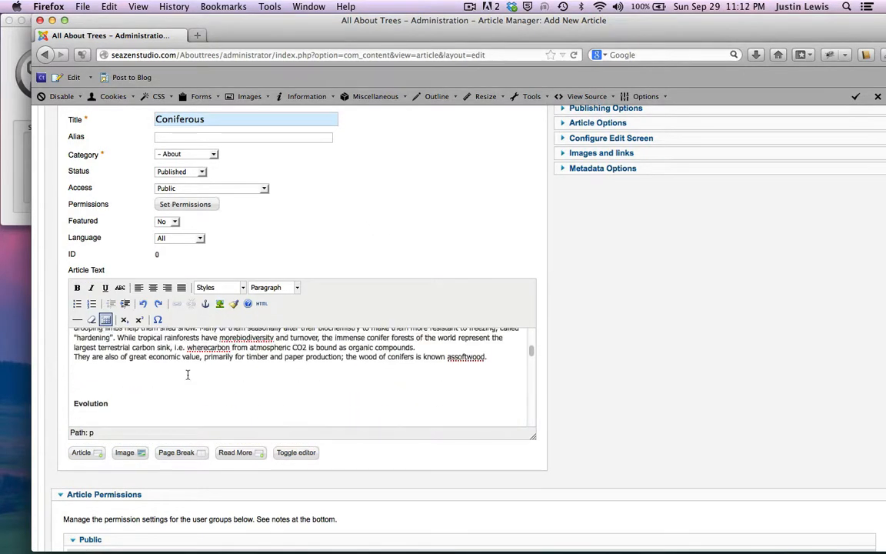
scroll(241, 383, "down", 2)
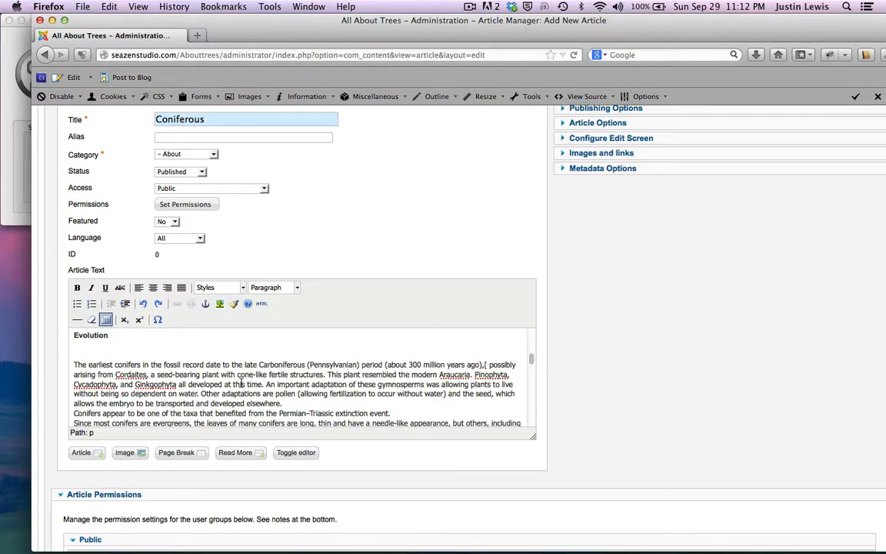
scroll(241, 383, "up", 1)
scroll(240, 382, "down", 8)
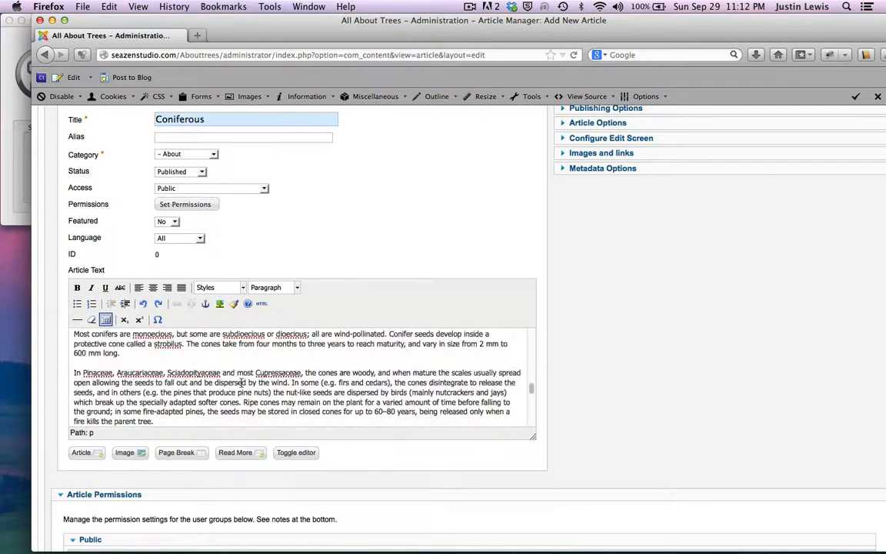
scroll(241, 382, "up", 1)
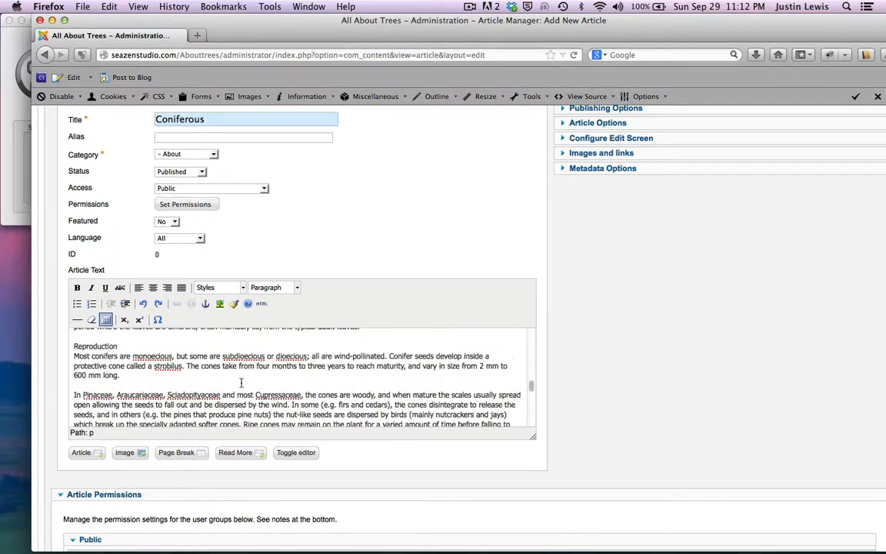
left_click(120, 346)
key("Return")
Step: Try Heading 4 on Reproduction, undo it, and switch to the HTML source view
double_click(90, 346)
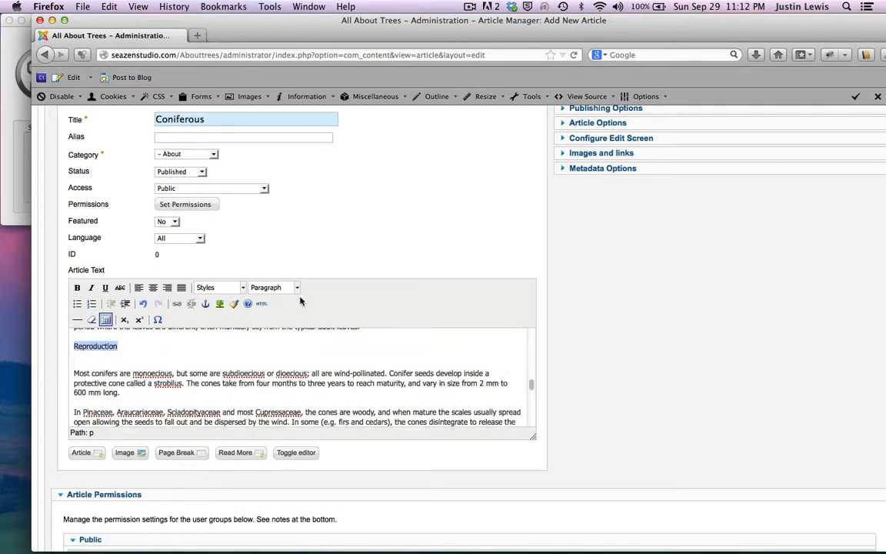
left_click(273, 287)
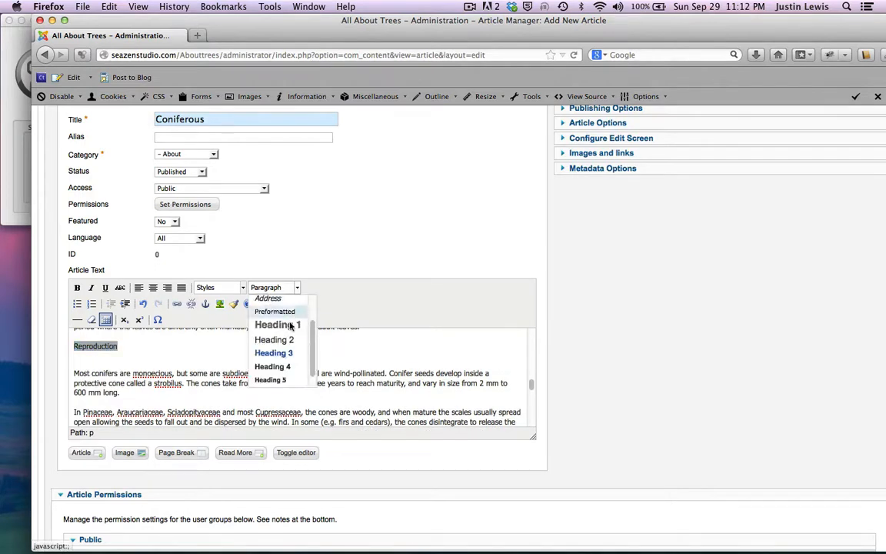
left_click(281, 367)
key("super+z")
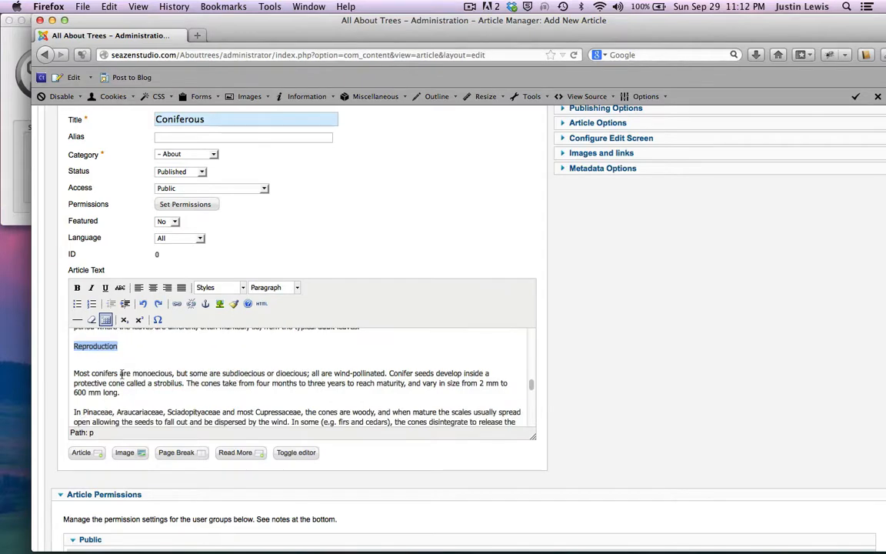
left_click(131, 348)
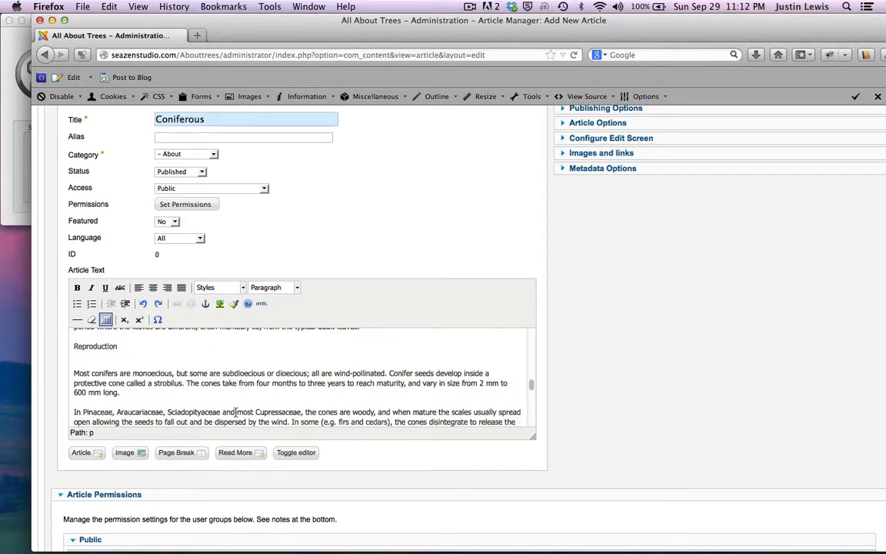
left_click(296, 452)
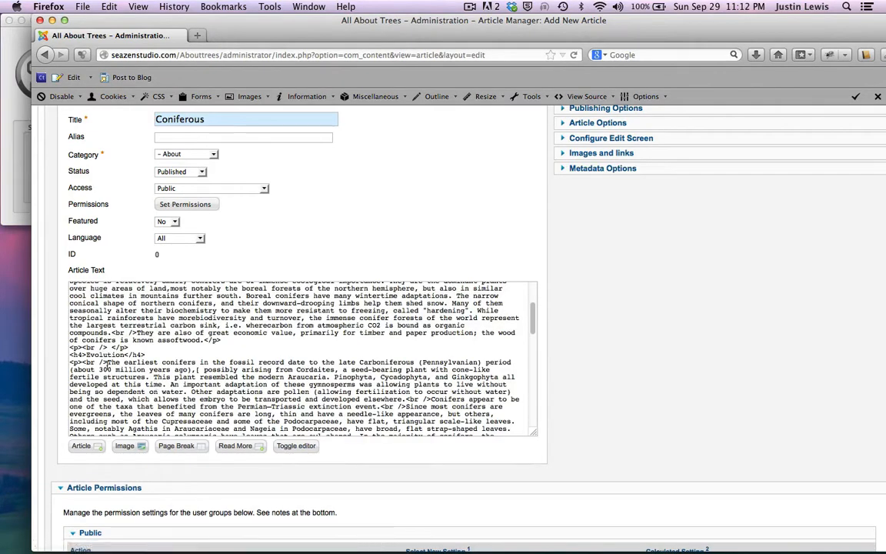
Step: Move the closing </p> tag from after Reproduction to after 'adult leaves.'
scroll(139, 361, "down", 5)
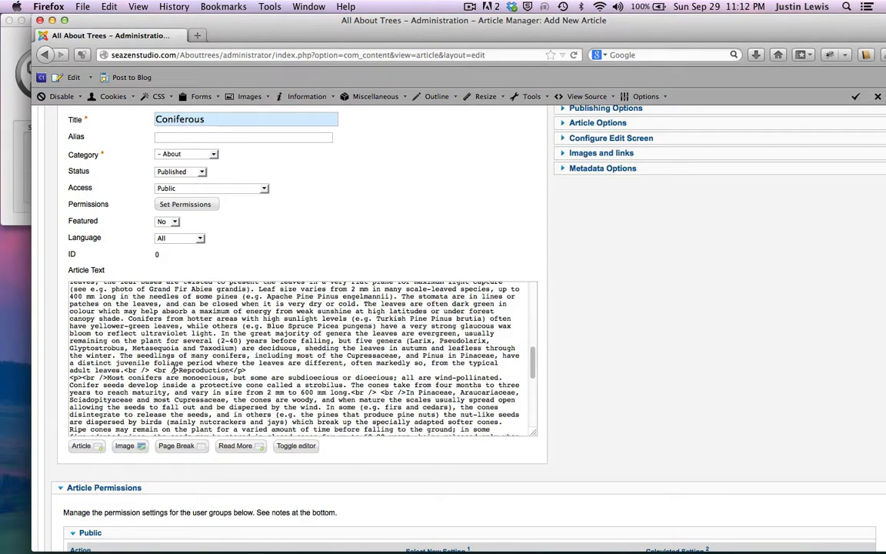
left_click_drag(229, 370, 247, 370)
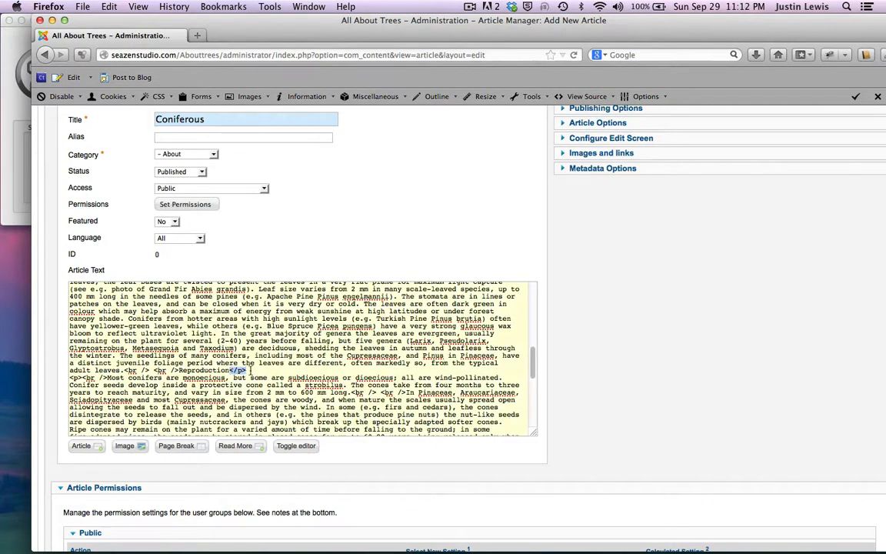
key("BackSpace")
left_click(122, 370)
type("</p>")
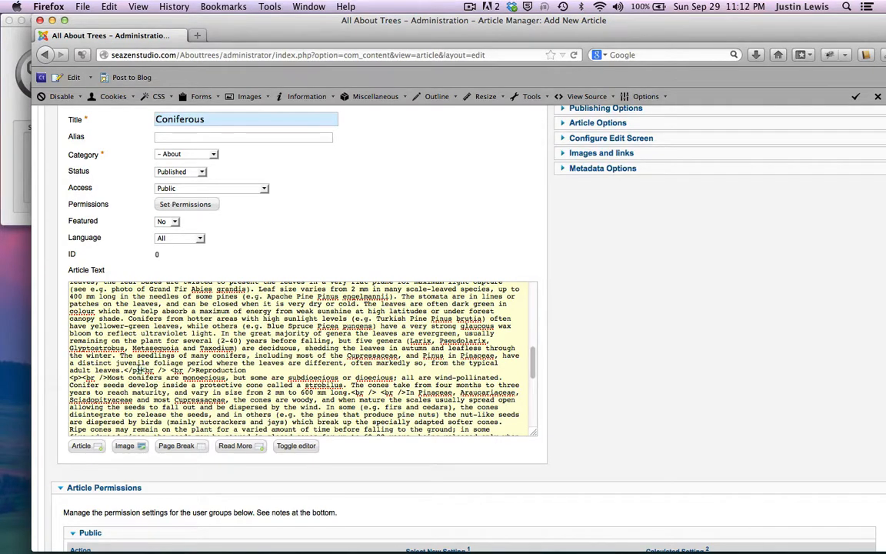
key("Return")
key("Return")
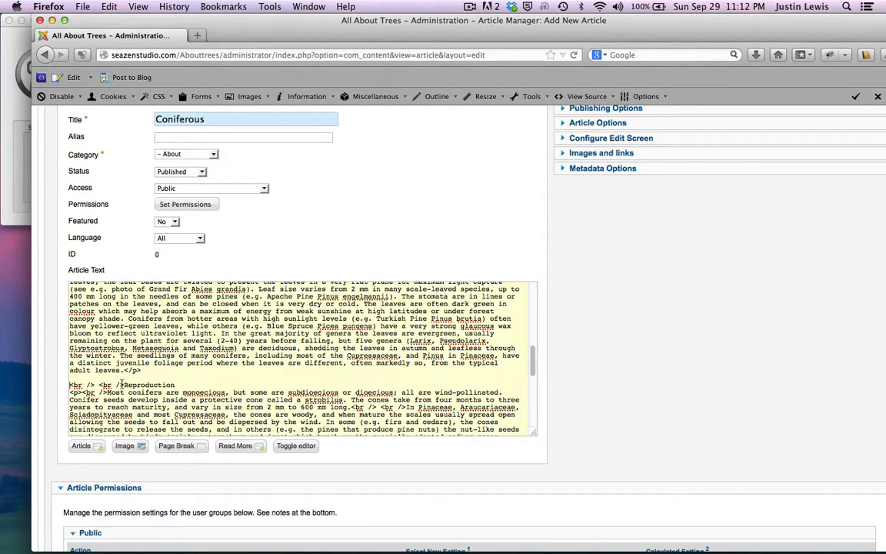
Step: Put Reproduction on its own line with a blank line below and insert an <h4> tag before it
left_click(122, 384)
key("Return")
key("Return")
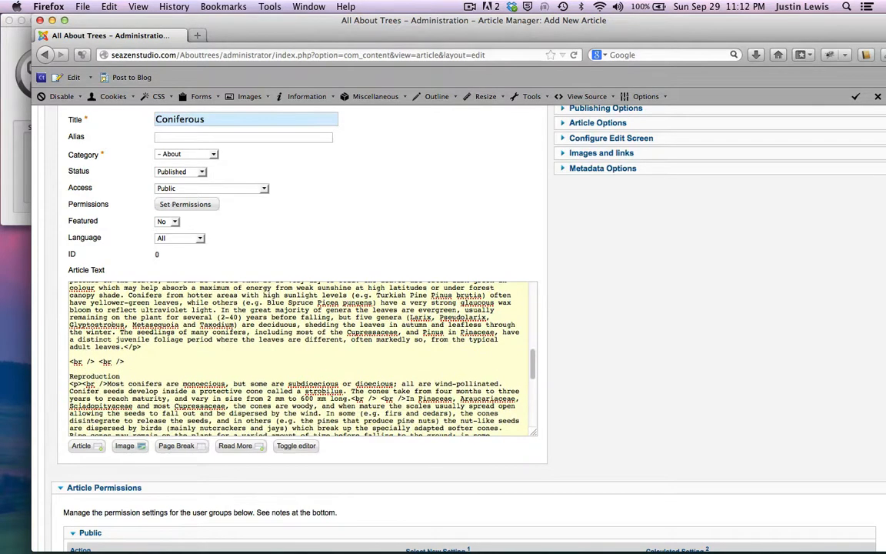
key("Return")
key("Return")
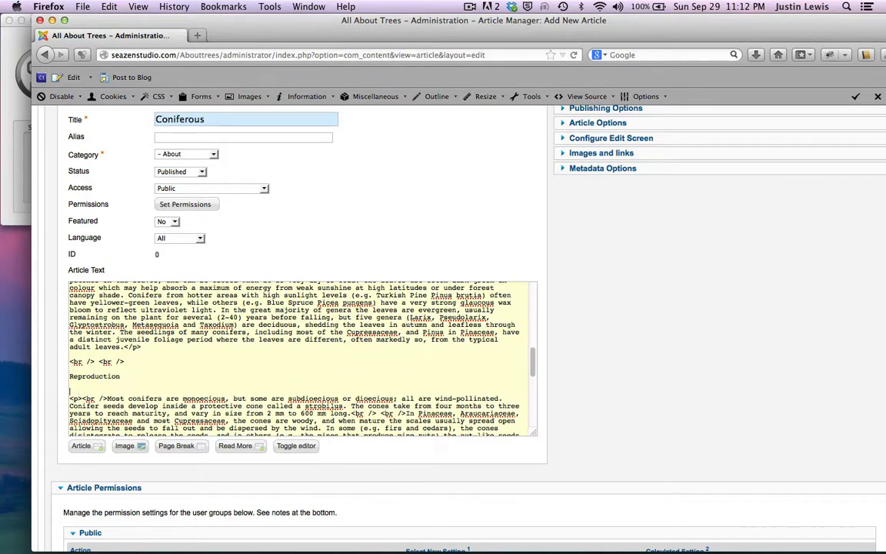
left_click(70, 376)
type("<h4>")
Step: Return to the visual editor and locate the Reproduction heading
left_click(296, 445)
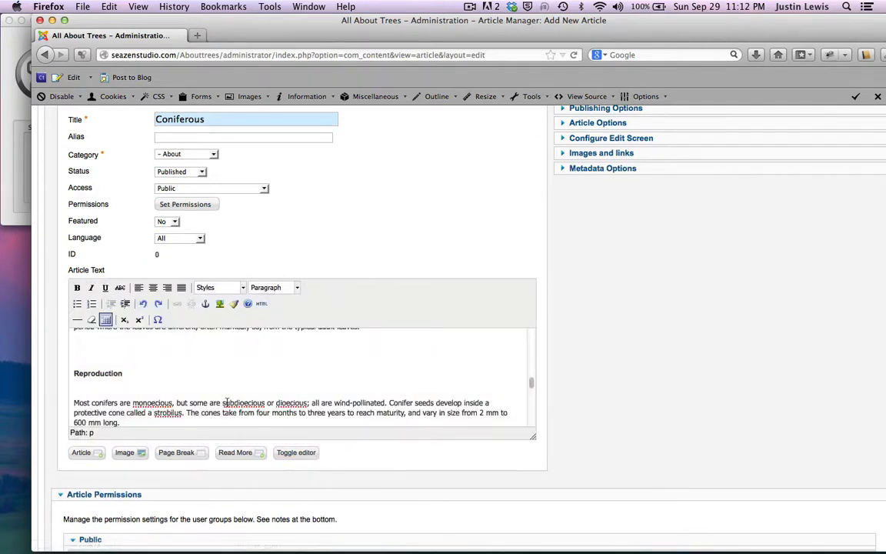
scroll(229, 404, "down", 3)
scroll(228, 404, "up", 3)
scroll(228, 402, "down", 3)
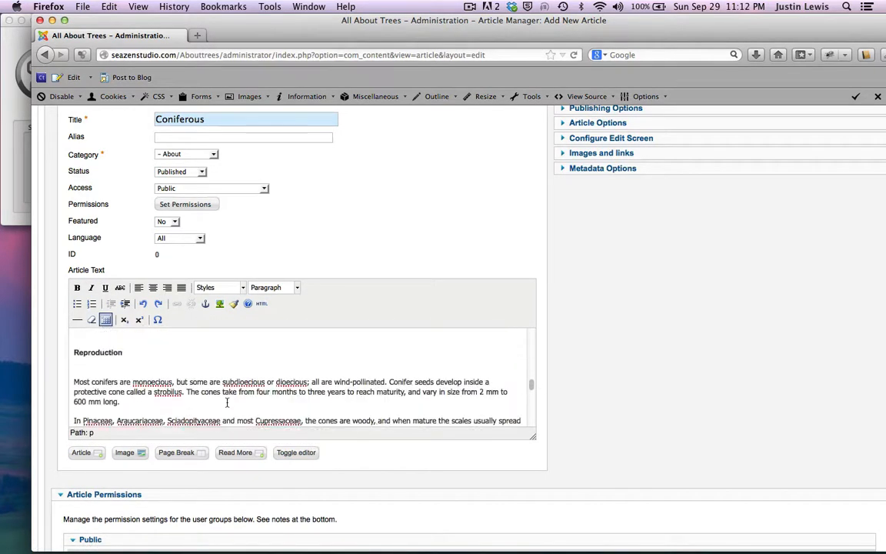
scroll(228, 402, "up", 1)
scroll(228, 404, "up", 2)
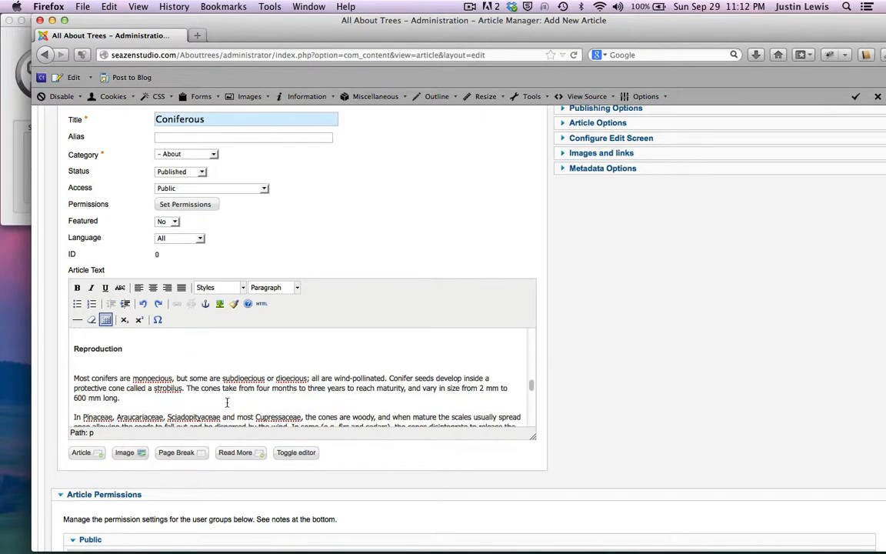
scroll(227, 402, "up", 2)
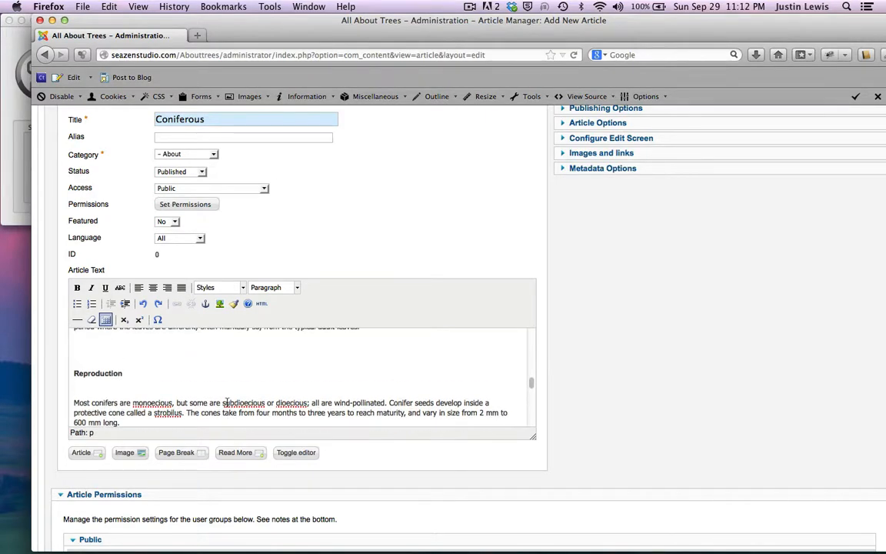
scroll(227, 402, "down", 3)
scroll(227, 402, "up", 3)
scroll(227, 402, "up", 3)
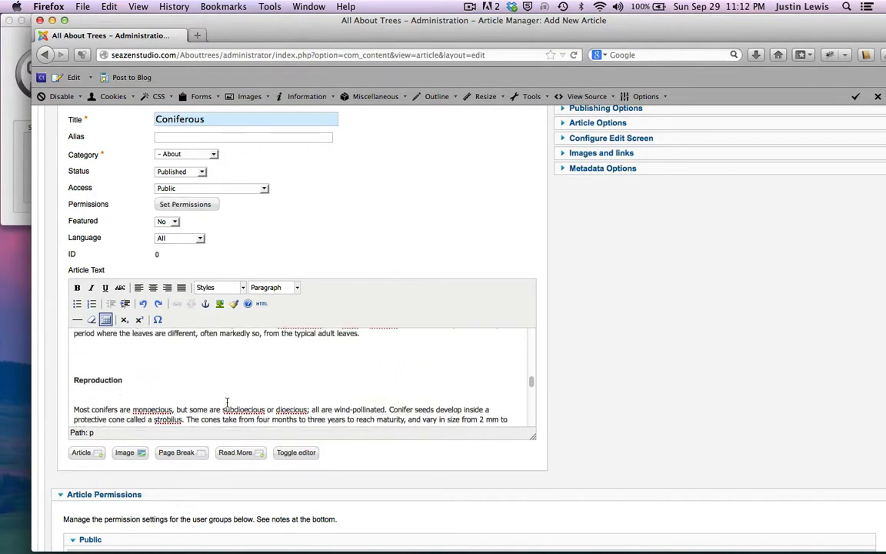
Step: Try removing the space above Reproduction, undoing each attempt to keep it a Heading 4
left_click(73, 377)
key("BackSpace")
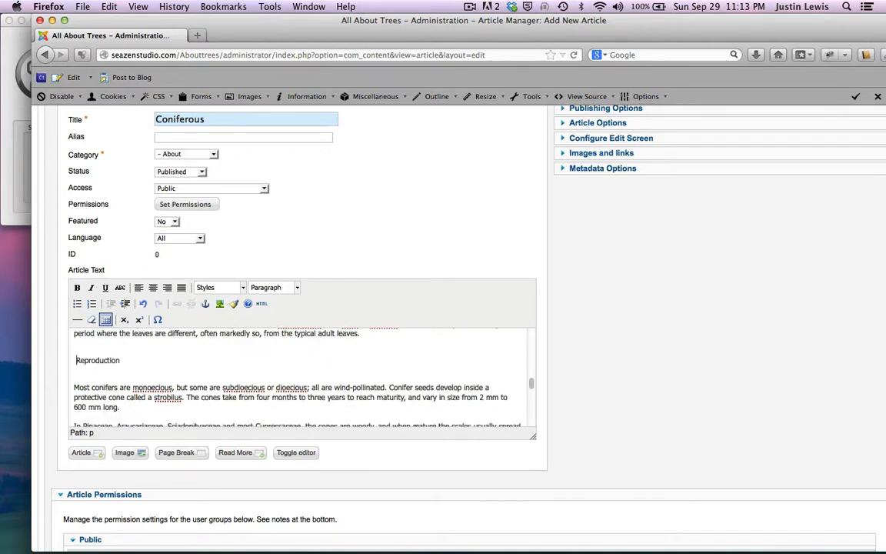
key("super+z")
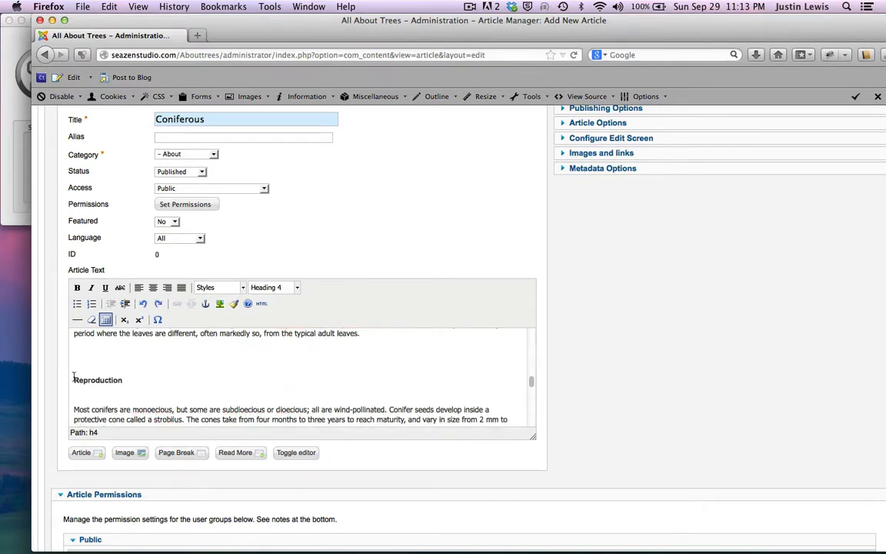
key("BackSpace")
key("super+z")
key("BackSpace")
key("super+z")
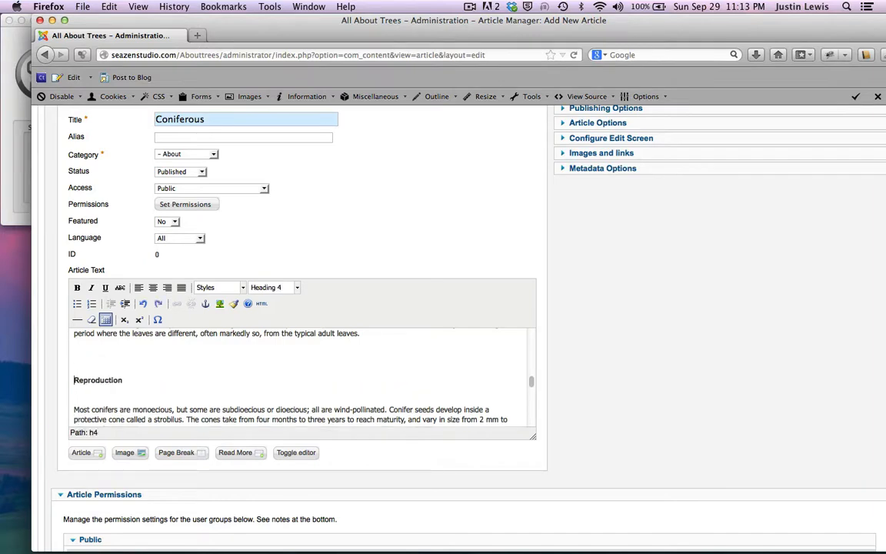
left_click(296, 452)
left_click(297, 452)
Step: Select the life cycle lines from 'To fertilize the ovum' through 'the cycle continues.'
scroll(191, 344, "down", 2)
left_click(191, 344)
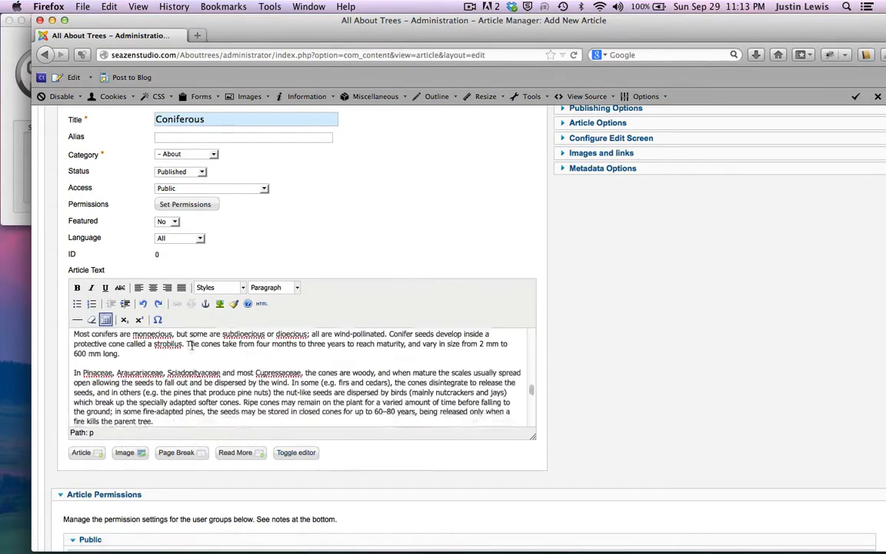
scroll(191, 343, "down", 5)
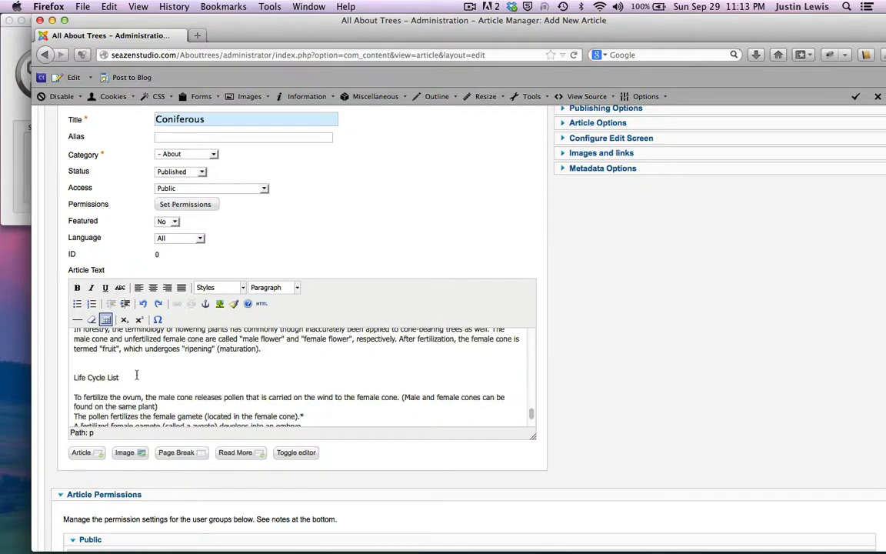
scroll(136, 375, "down", 3)
scroll(132, 374, "up", 2)
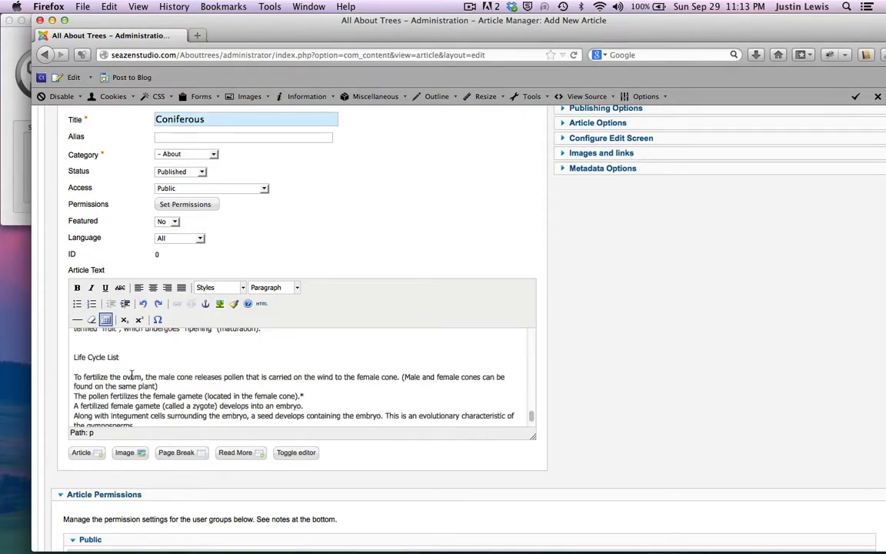
scroll(132, 374, "down", 3)
scroll(132, 375, "up", 2)
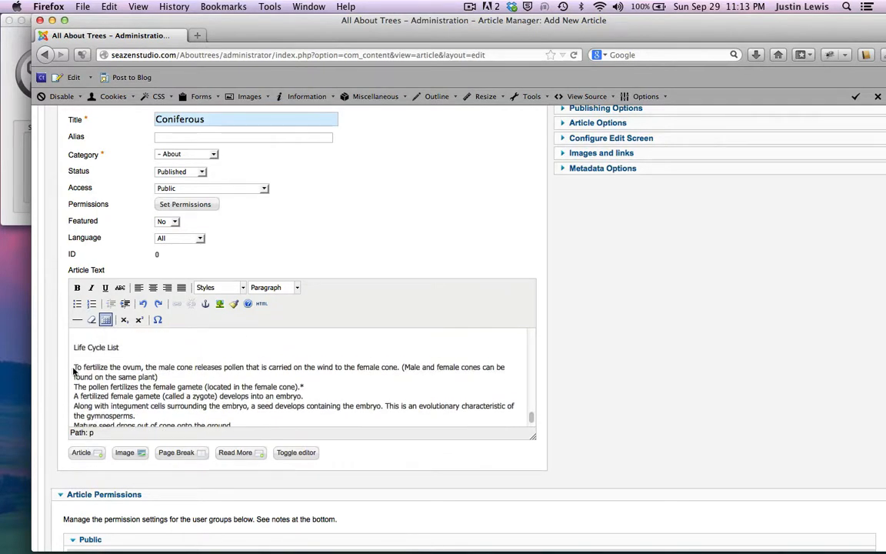
left_click_drag(73, 369, 355, 412)
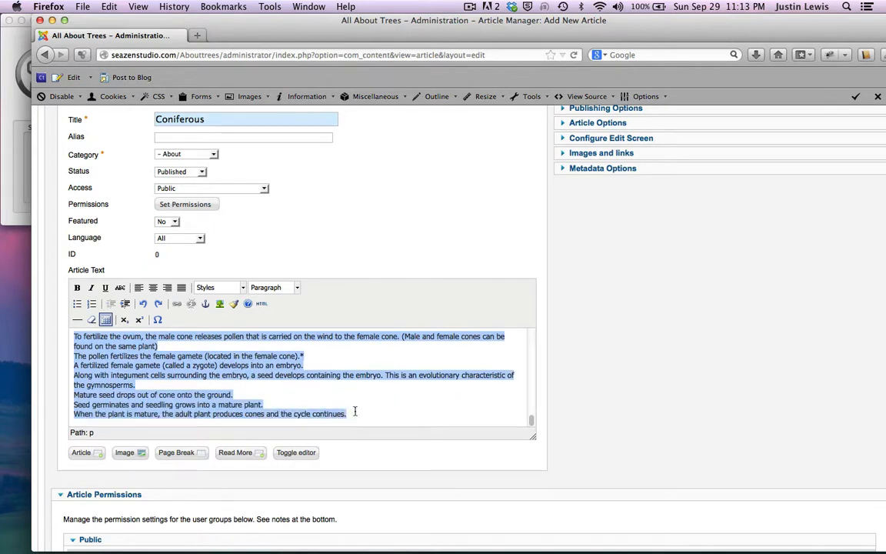
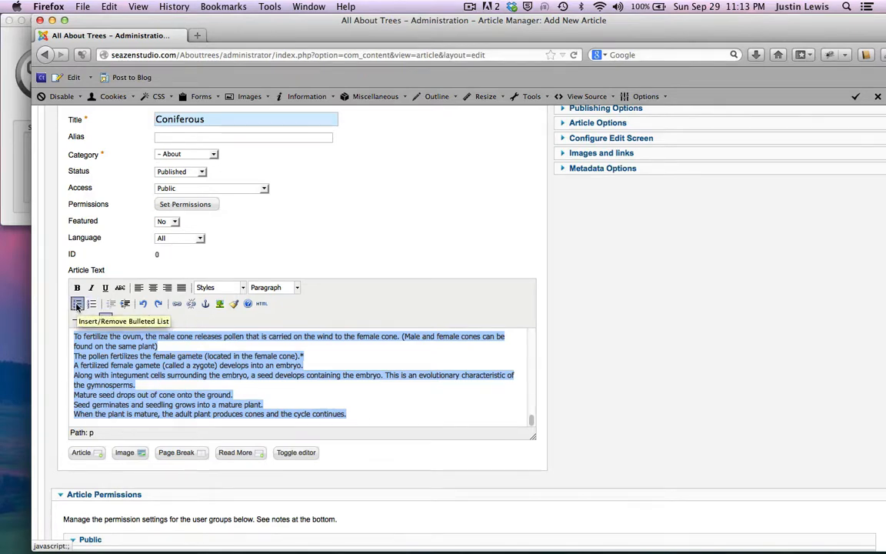
Step: Make the selected life cycle steps a bulleted list and view the article text as HTML source
left_click(77, 303)
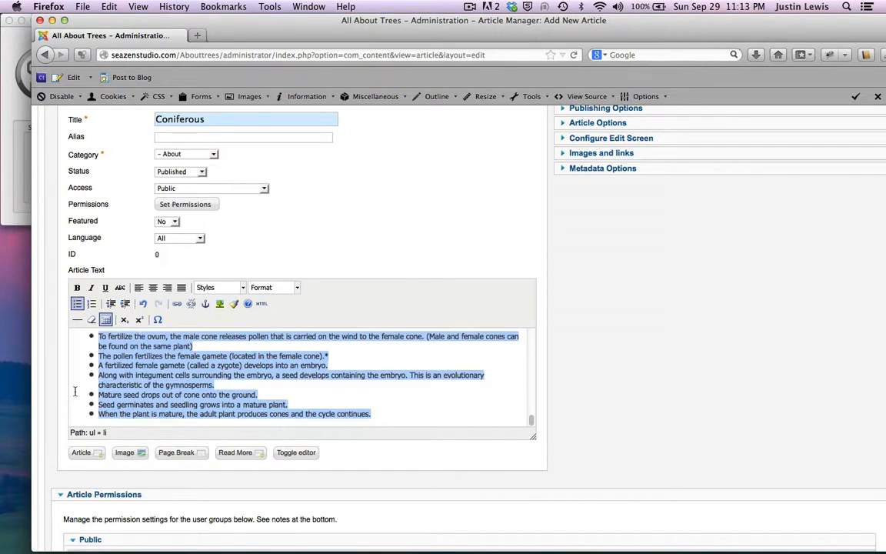
scroll(75, 392, "up", 5)
scroll(75, 392, "down", 5)
scroll(74, 392, "up", 1)
scroll(154, 408, "down", 1)
left_click(296, 453)
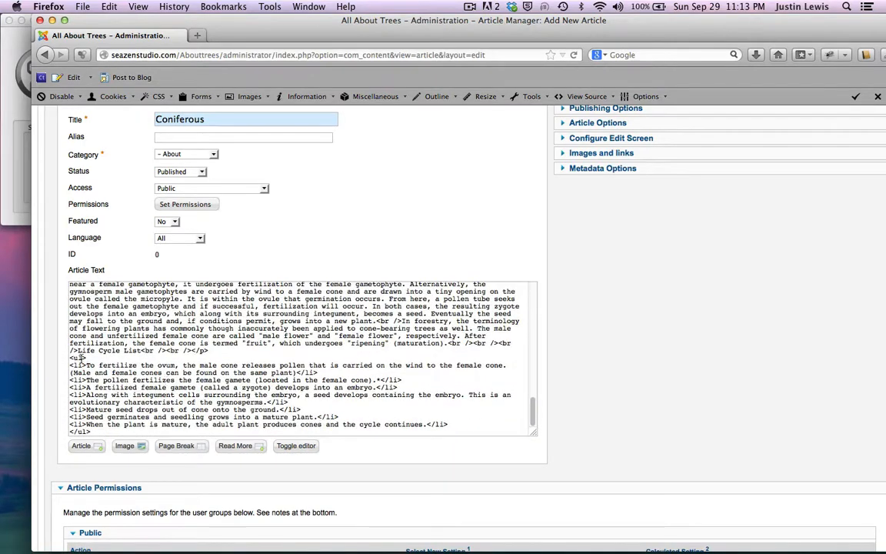
Step: Highlight the opening <ul> tag in the HTML source to check the list markup
left_click_drag(87, 358, 70, 357)
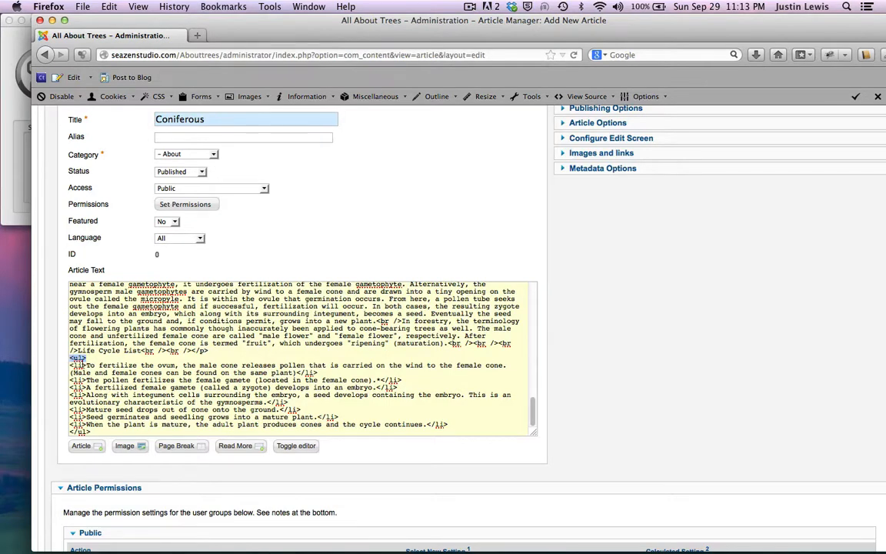
scroll(130, 405, "down", 2)
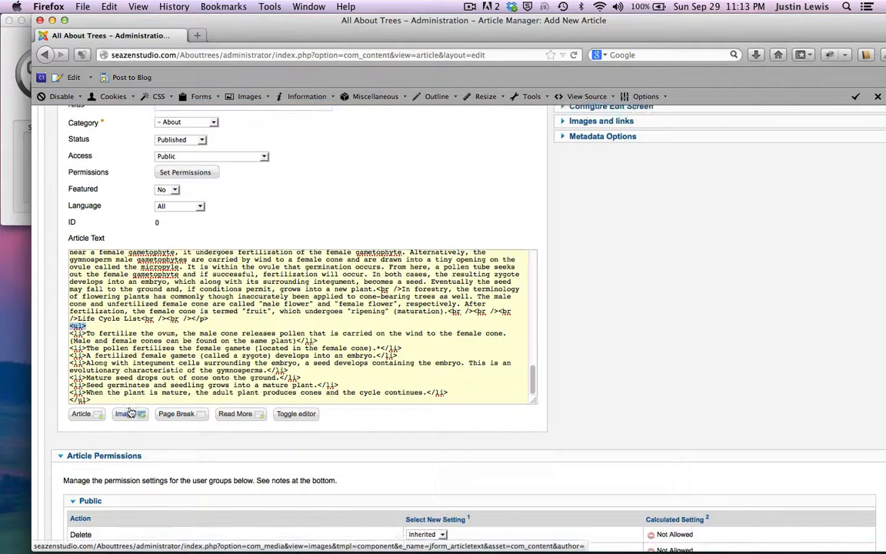
scroll(130, 412, "up", 2)
scroll(141, 348, "up", 4)
scroll(147, 338, "down", 10)
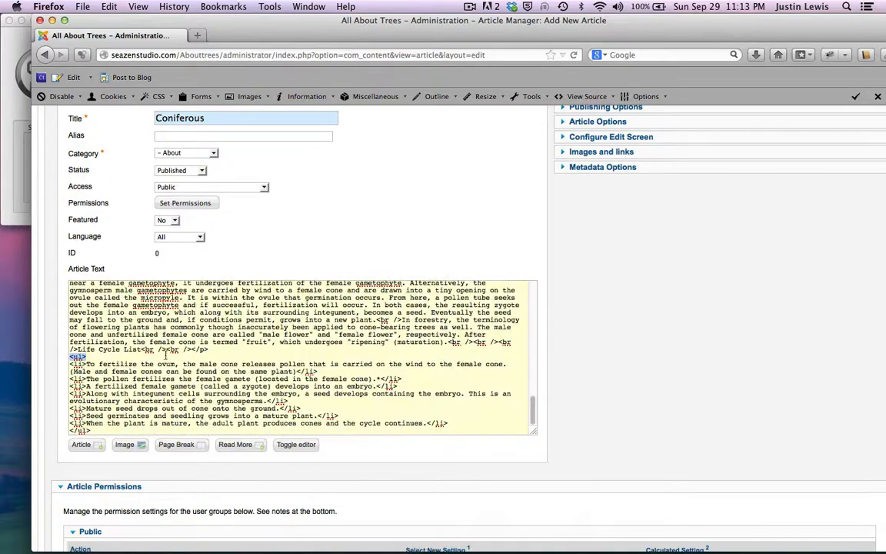
Step: Switch the article text back to the visual editor and scroll through the Coniferous article
left_click(290, 445)
scroll(368, 369, "up", 5)
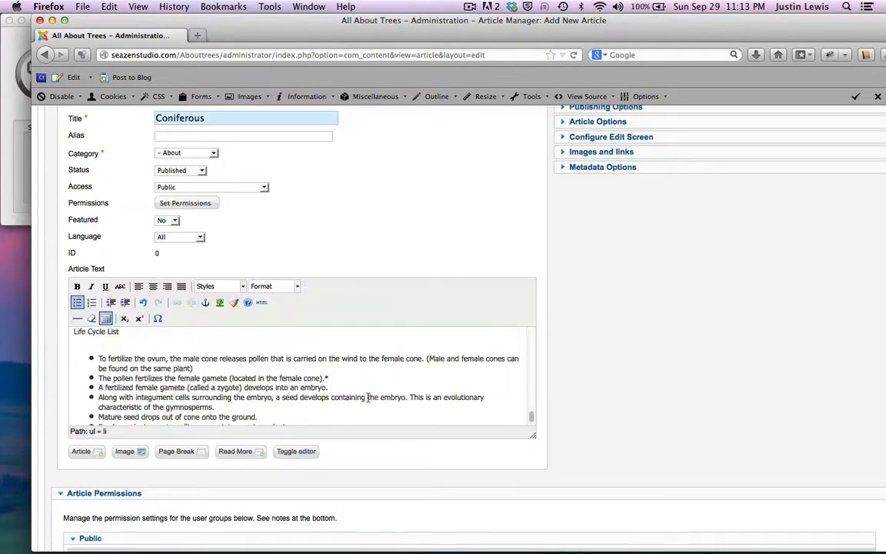
scroll(368, 385, "down", 2)
scroll(368, 396, "up", 15)
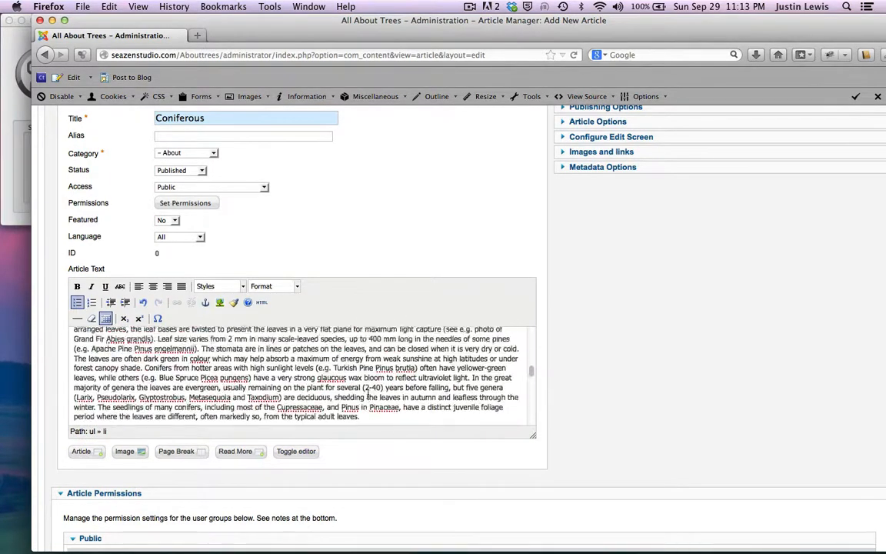
scroll(367, 357, "down", 5)
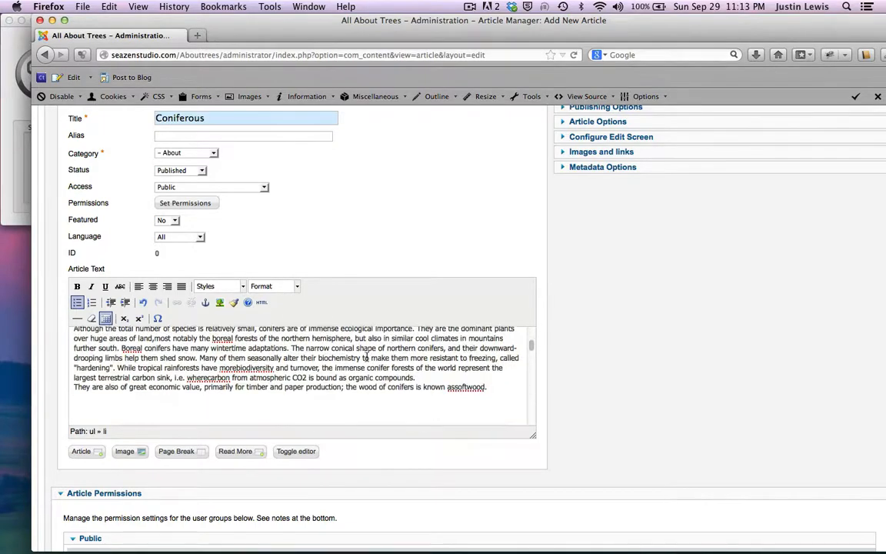
scroll(231, 369, "up", 5)
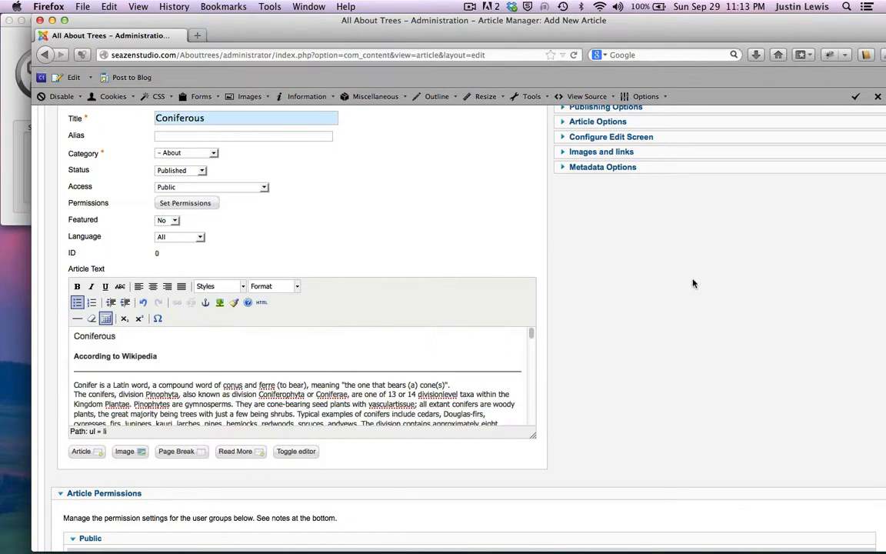
scroll(696, 254, "up", 4)
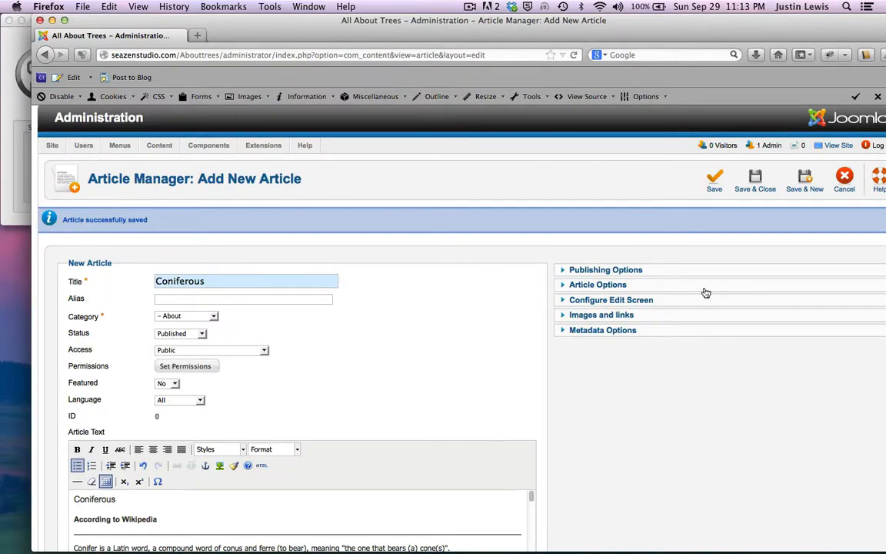
Step: Change the article's category from About to '- - Coniferous'
scroll(706, 292, "down", 5)
scroll(704, 292, "up", 5)
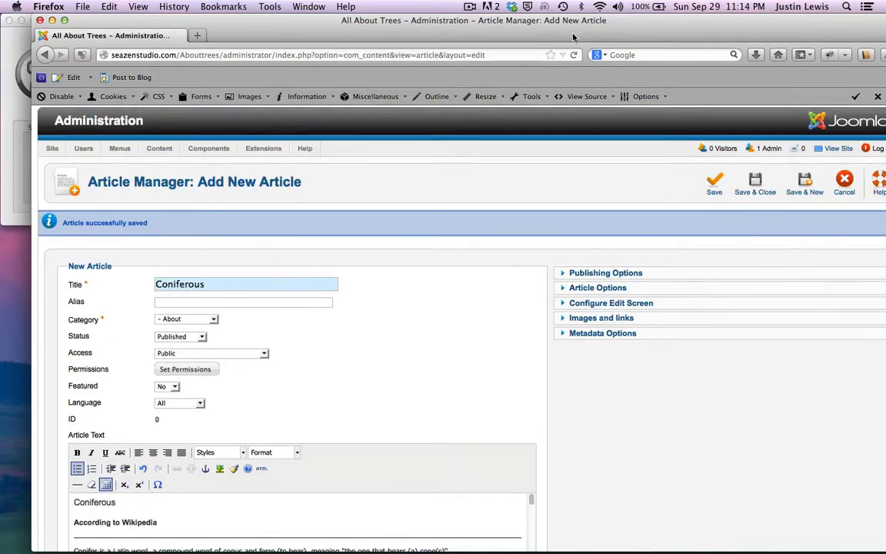
left_click_drag(573, 37, 543, 36)
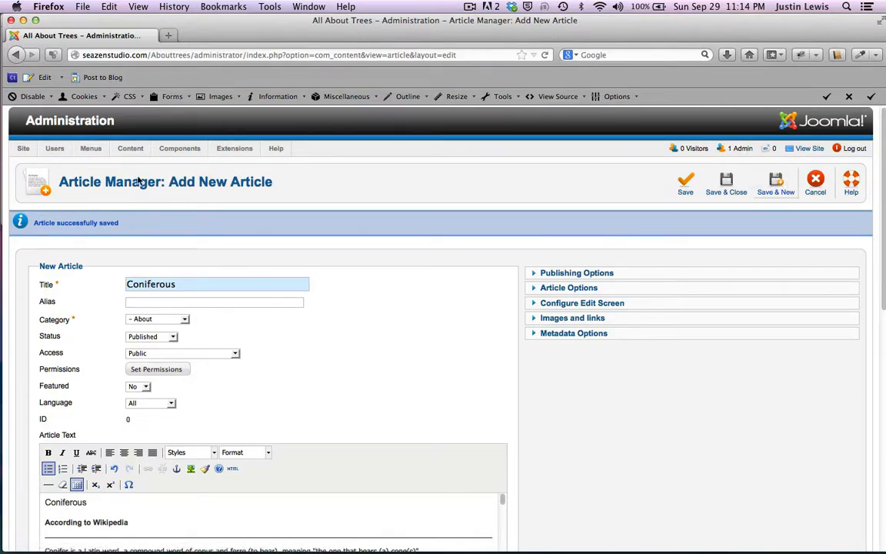
left_click(183, 319)
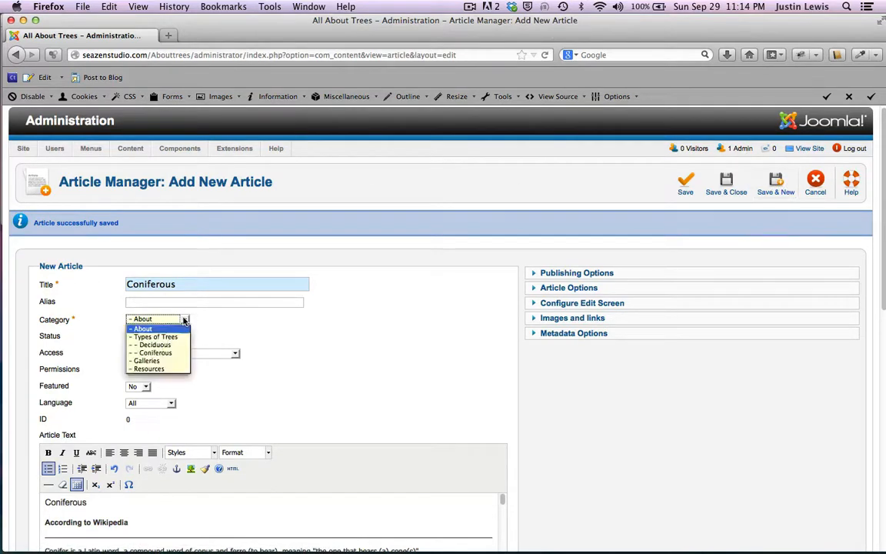
left_click(159, 354)
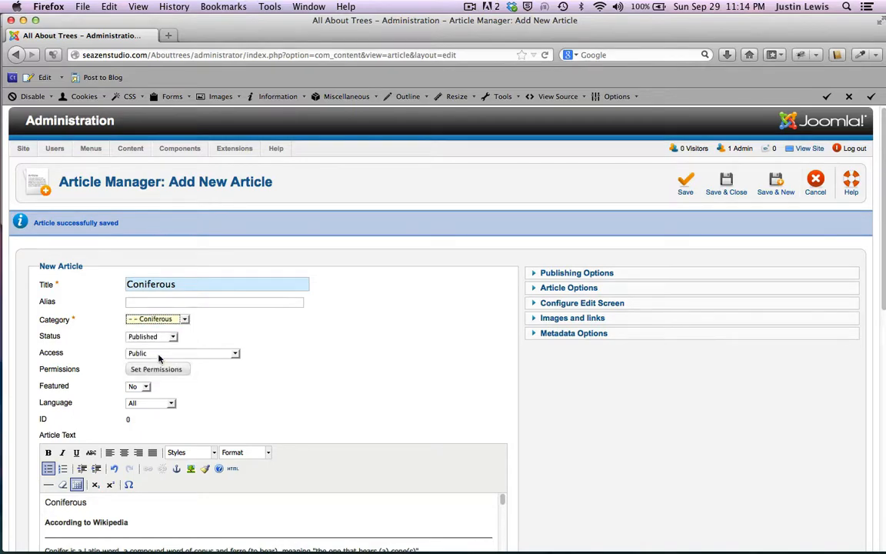
Step: Save the Coniferous article with Save & New
scroll(247, 446, "down", 10)
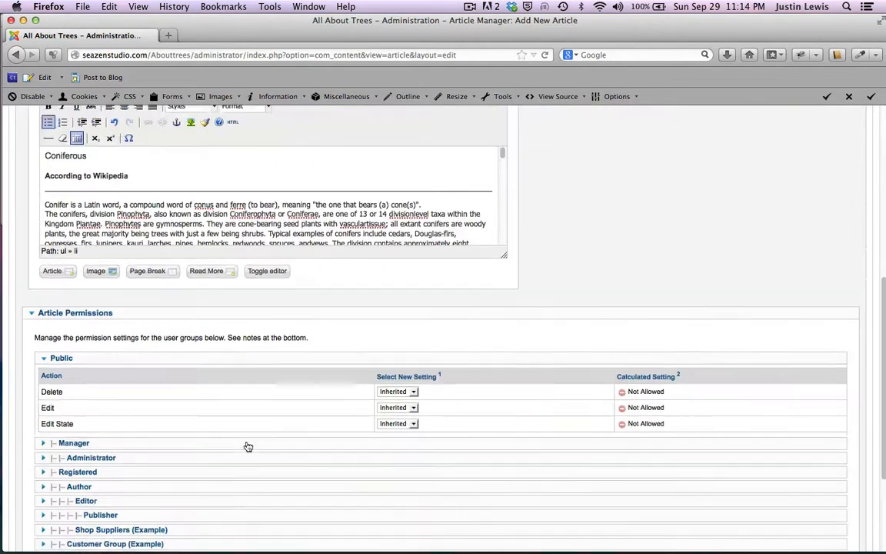
scroll(248, 446, "up", 6)
scroll(493, 393, "up", 4)
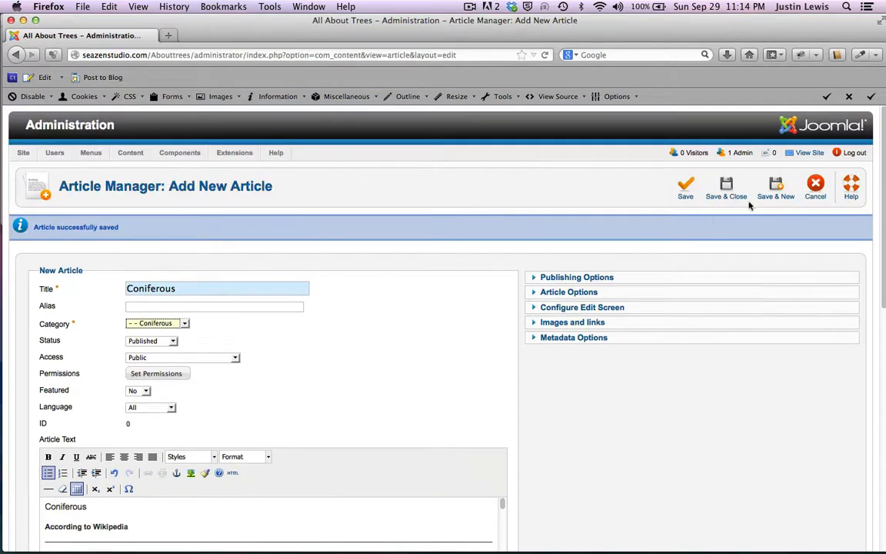
left_click(777, 188)
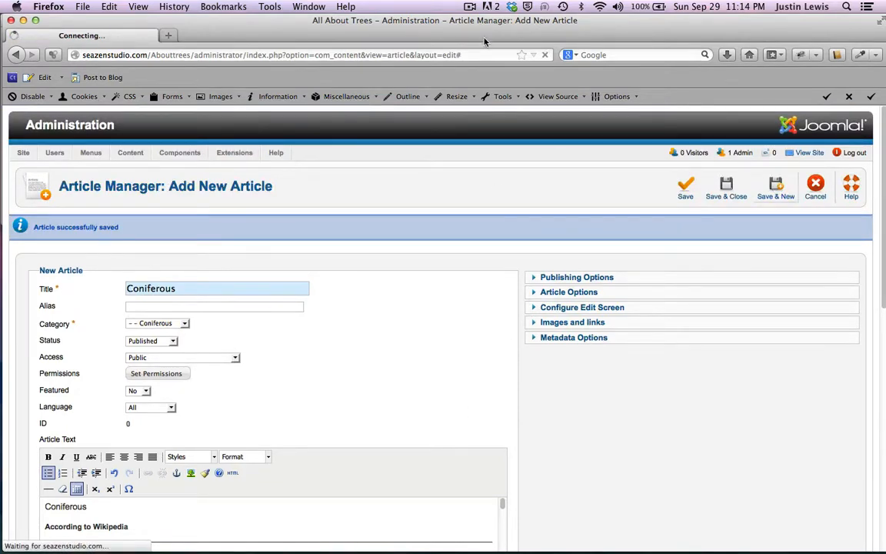
Step: Copy the 'Ponderosa Pine' heading from Tree Site Content.rtf in TextEdit, then return to Firefox
left_click_drag(486, 40, 481, 88)
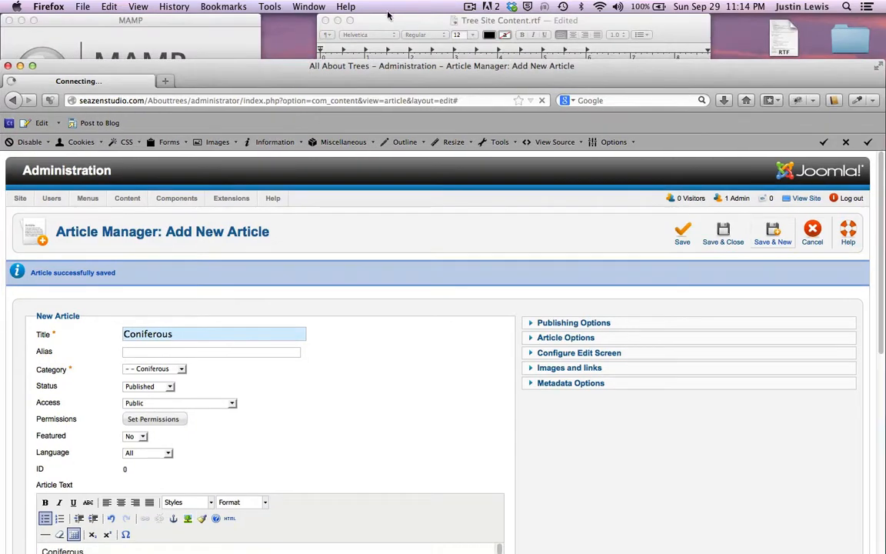
left_click(352, 22)
scroll(392, 154, "down", 1)
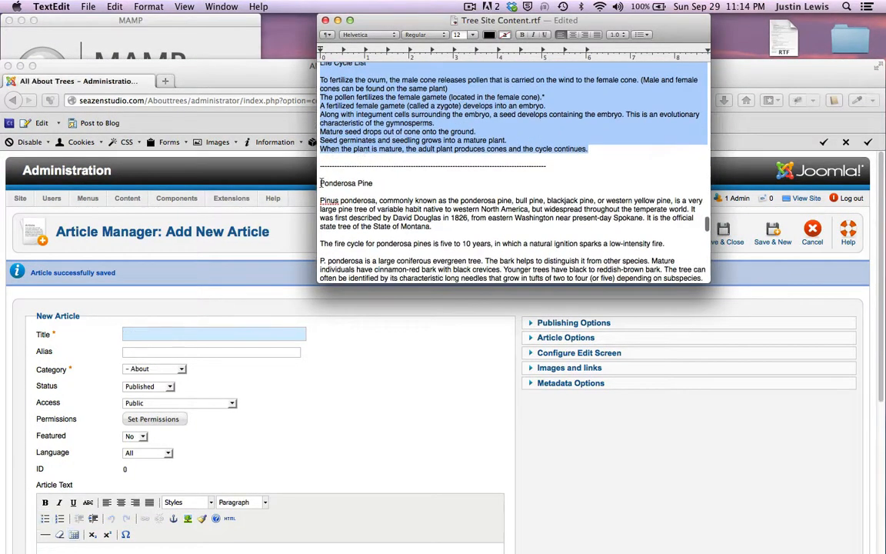
left_click_drag(321, 183, 377, 185)
key("super+c")
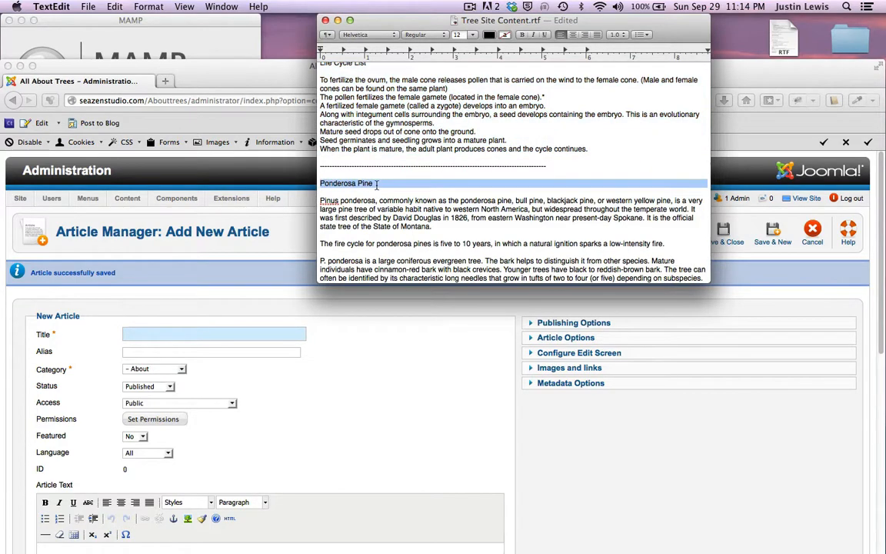
left_click_drag(218, 75, 216, 44)
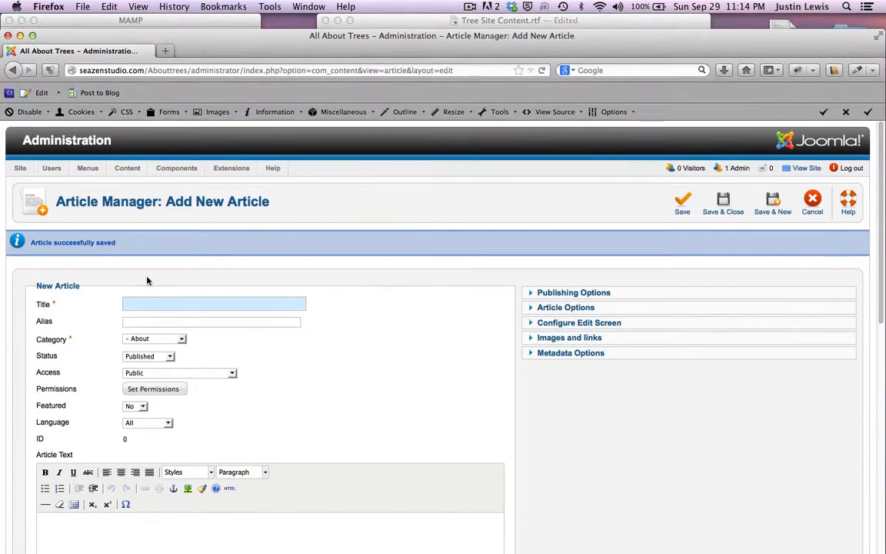
Step: Title the new article 'Ponderosa Pine', keep it Published, and set its category to Coniferous
left_click(154, 302)
key("super+v")
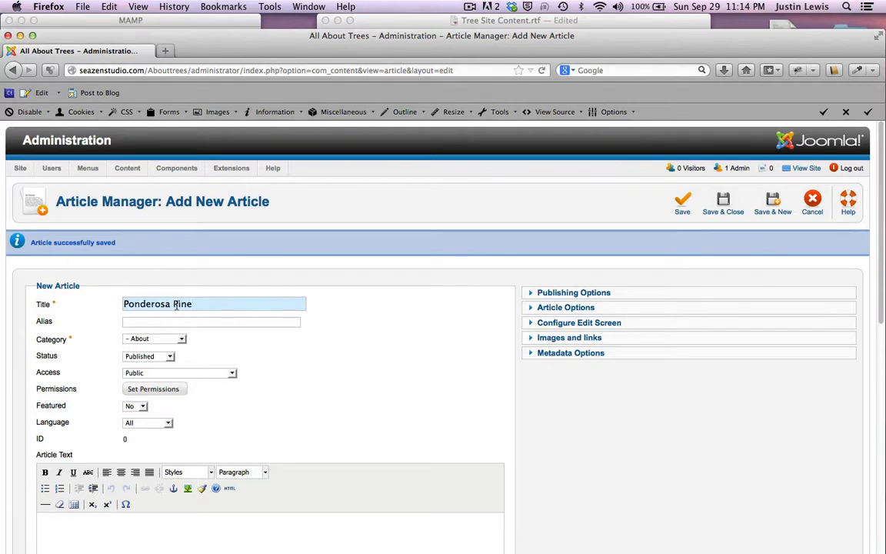
scroll(231, 333, "down", 2)
left_click(150, 314)
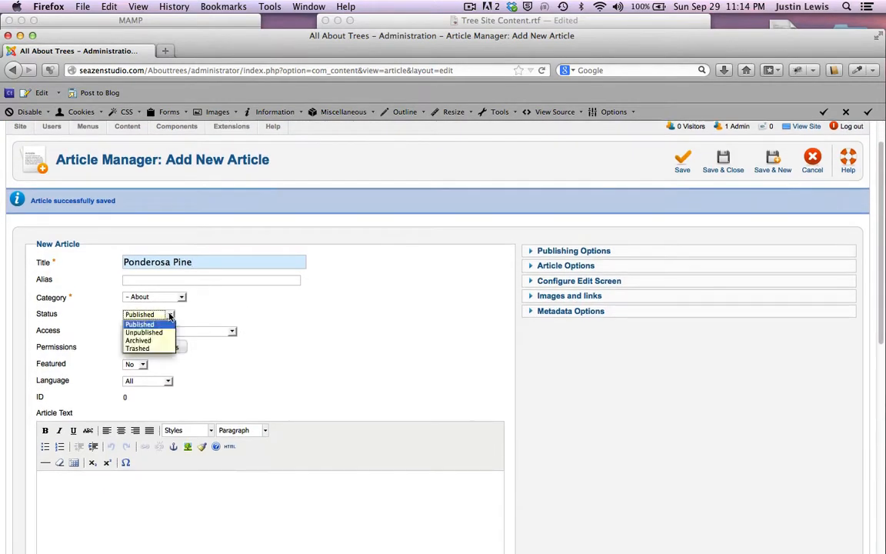
left_click(87, 289)
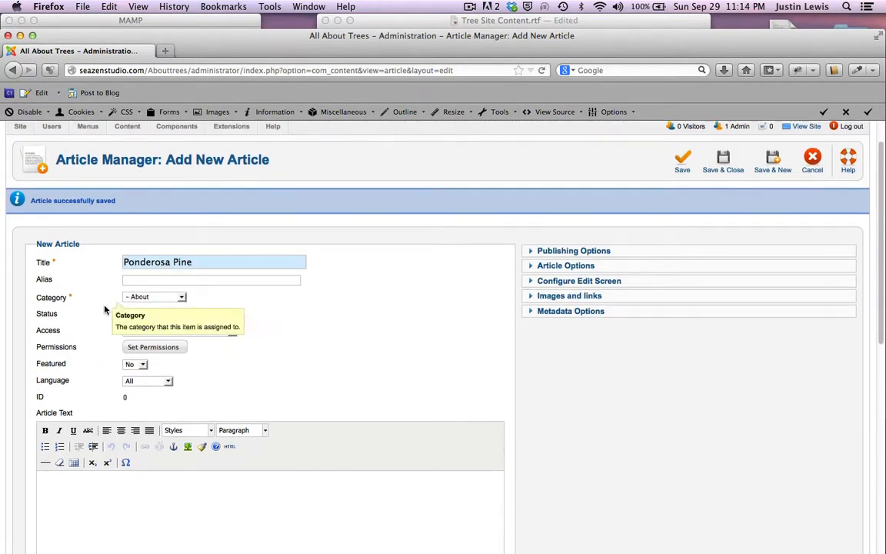
left_click(182, 297)
left_click(174, 331)
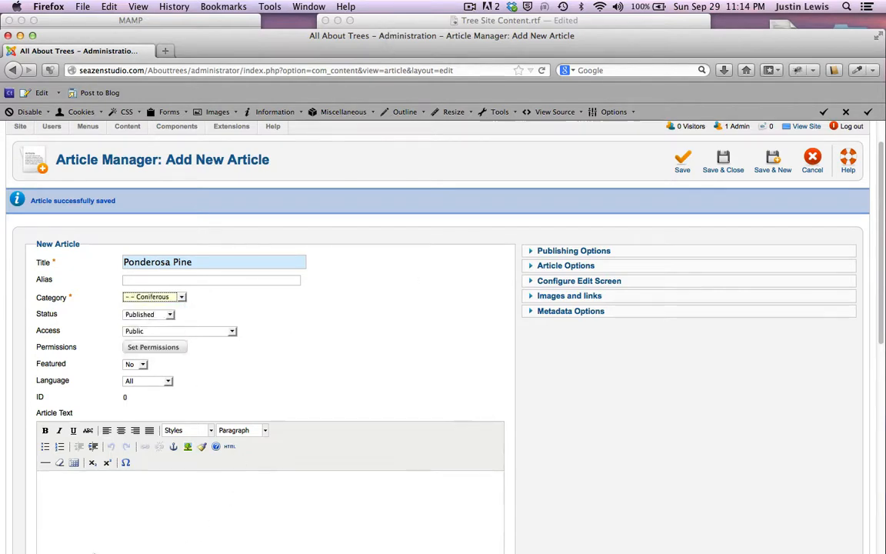
Step: Start the article text with 'Ponderosa Pine' as a Heading 2, followed by 'According to Wikipedia'
left_click(106, 496)
key("super+v")
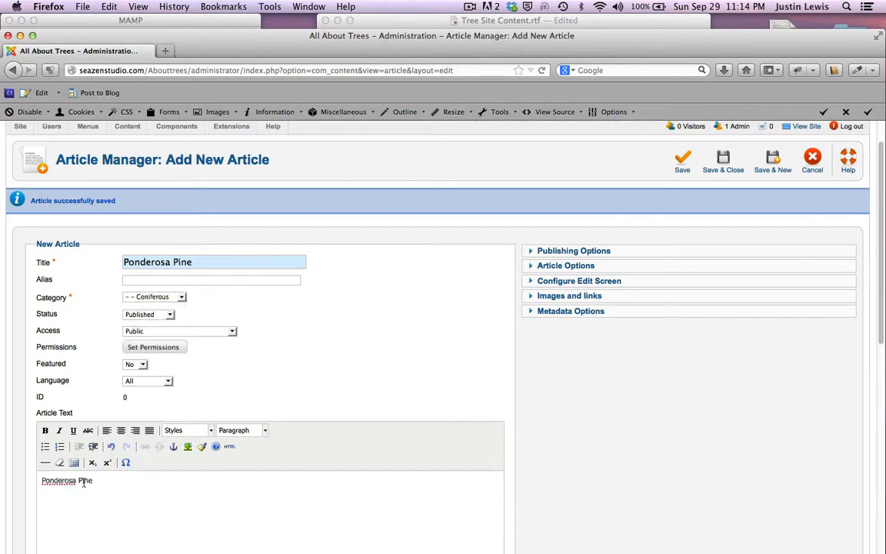
left_click_drag(96, 479, 41, 480)
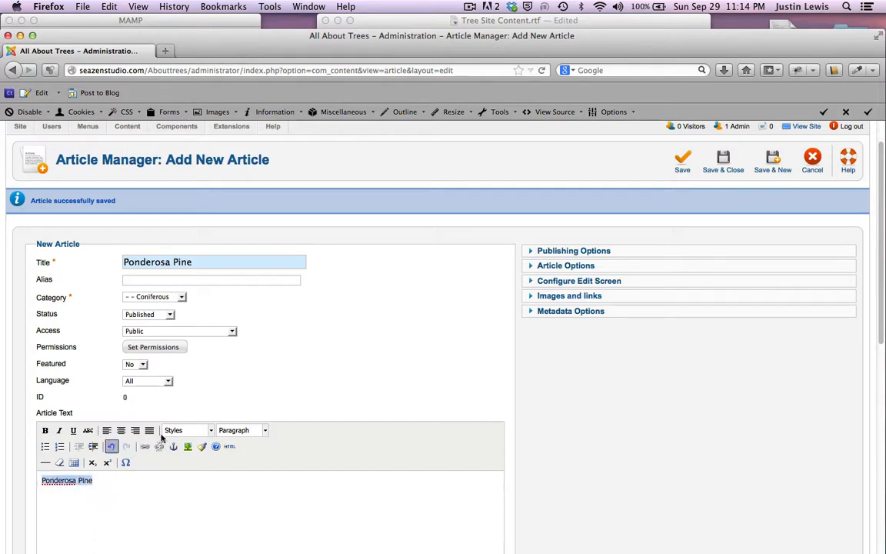
left_click(264, 430)
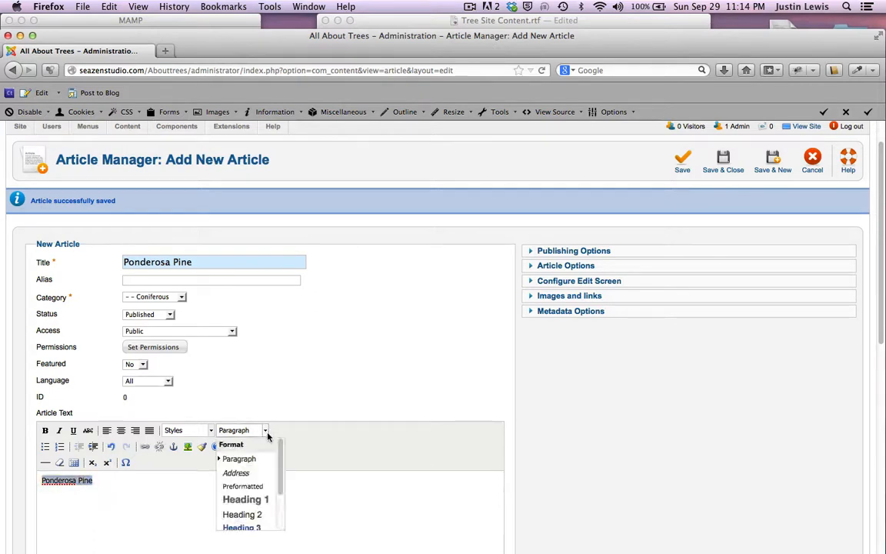
left_click(256, 514)
left_click(186, 528)
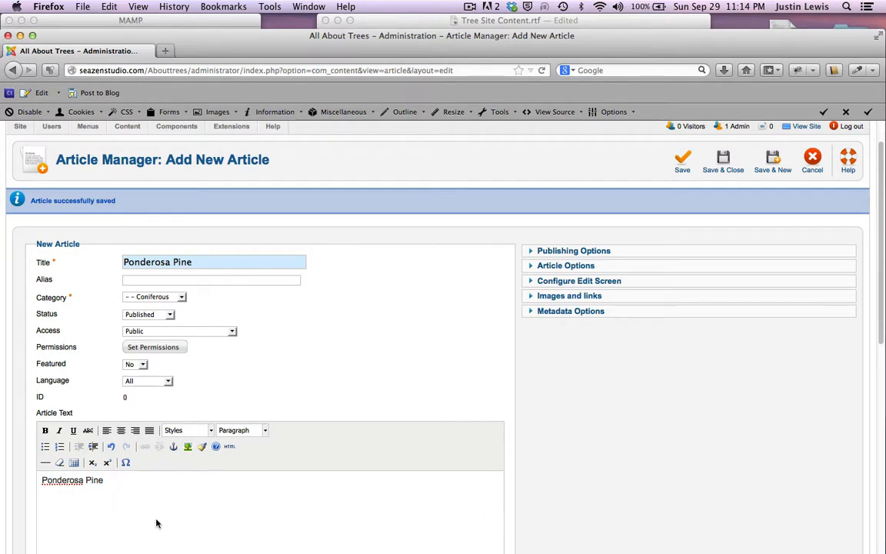
scroll(316, 406, "down", 3)
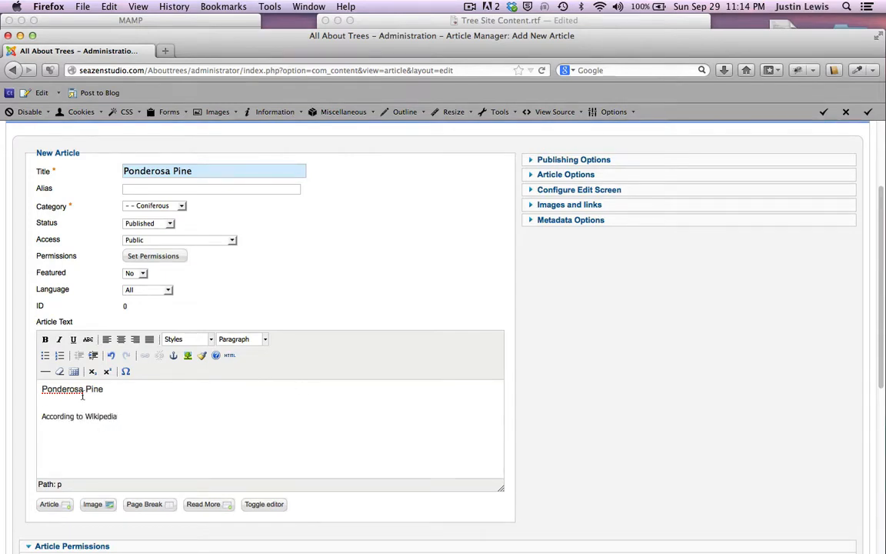
Step: Check the spelling suggestions for 'Ponderosa' in the heading, then dismiss them
double_click(62, 389)
right_click(63, 389)
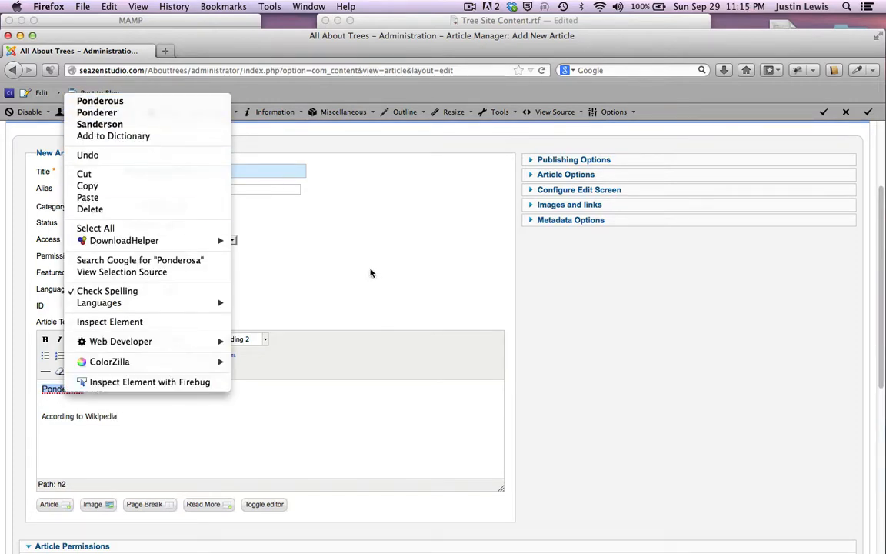
left_click(333, 244)
Step: Insert a horizontal rule below the 'According to Wikipedia' line
left_click(82, 435)
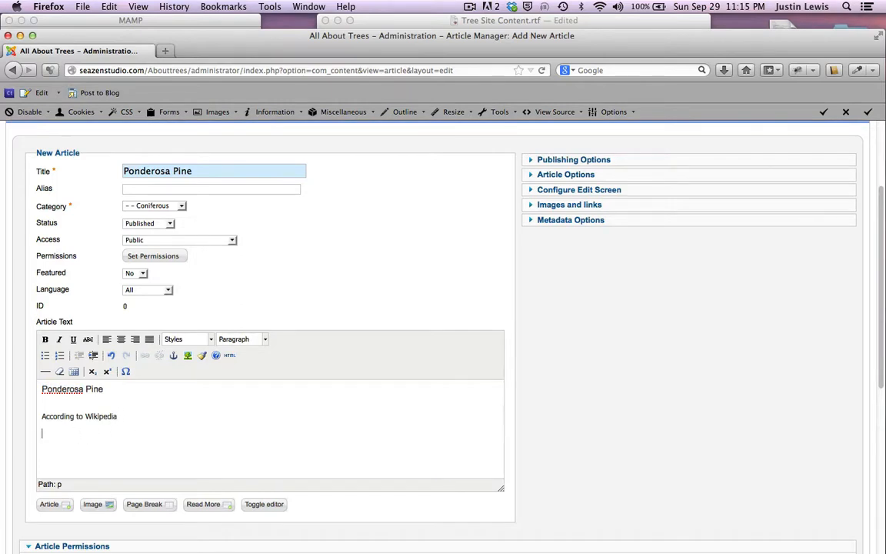
left_click(47, 371)
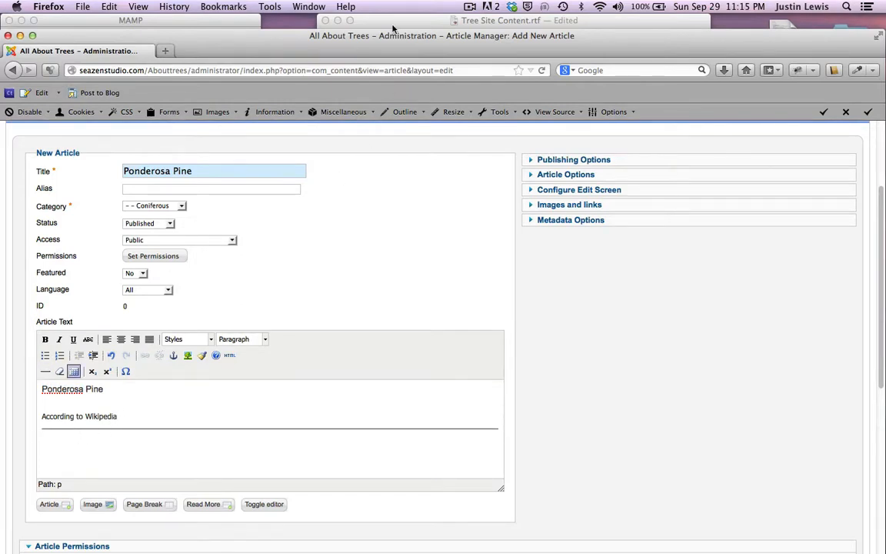
left_click(355, 21)
scroll(388, 215, "down", 5)
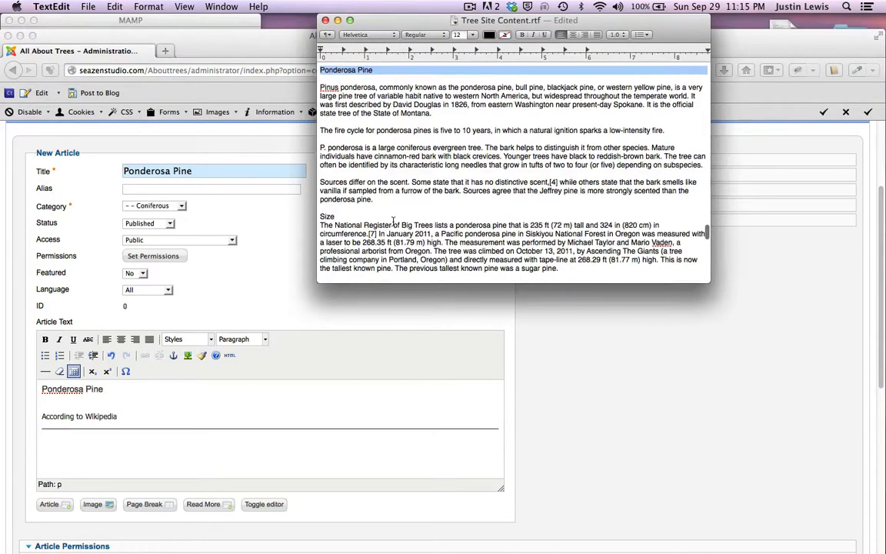
Step: Paste the Ponderosa Pine description from TextEdit, through the Size section, below the rule
scroll(326, 158, "up", 3)
left_click_drag(319, 145, 560, 197)
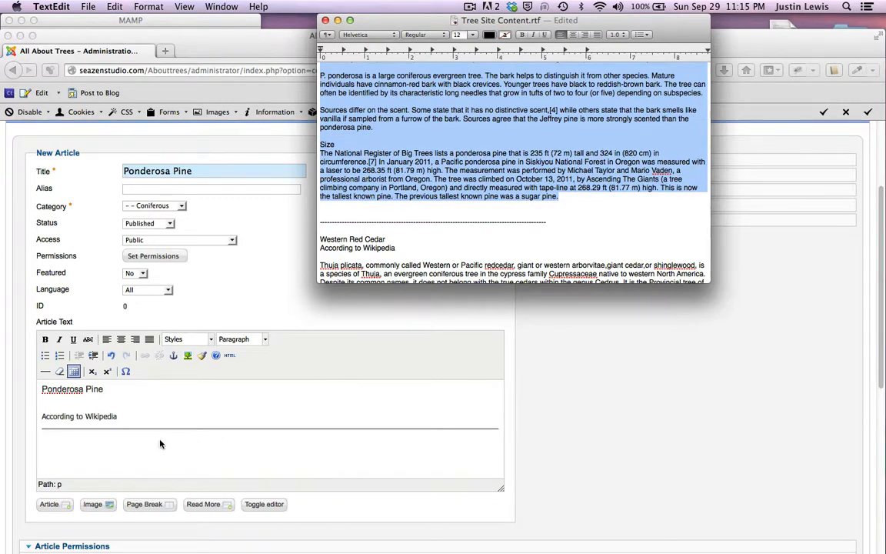
left_click(121, 455)
key("super+v")
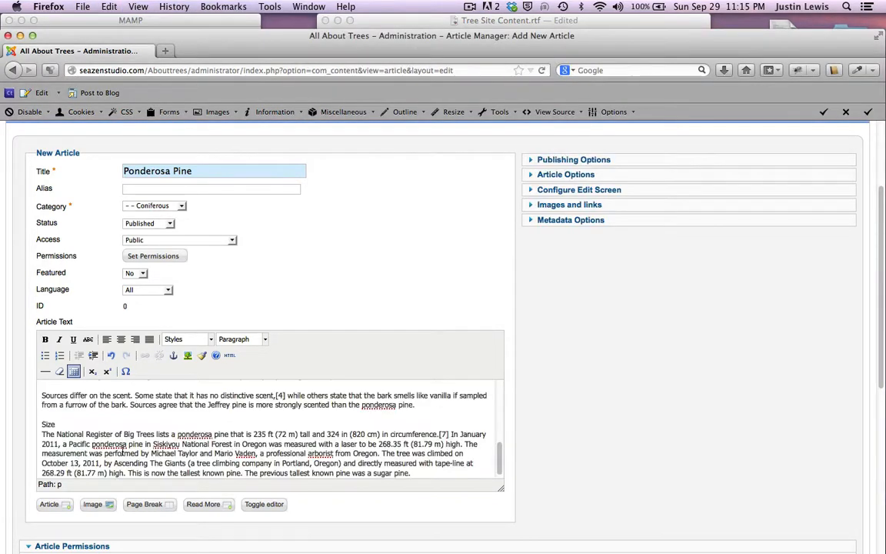
Step: Show the Ponderosa Pine article body as raw HTML
scroll(121, 454, "up", 15)
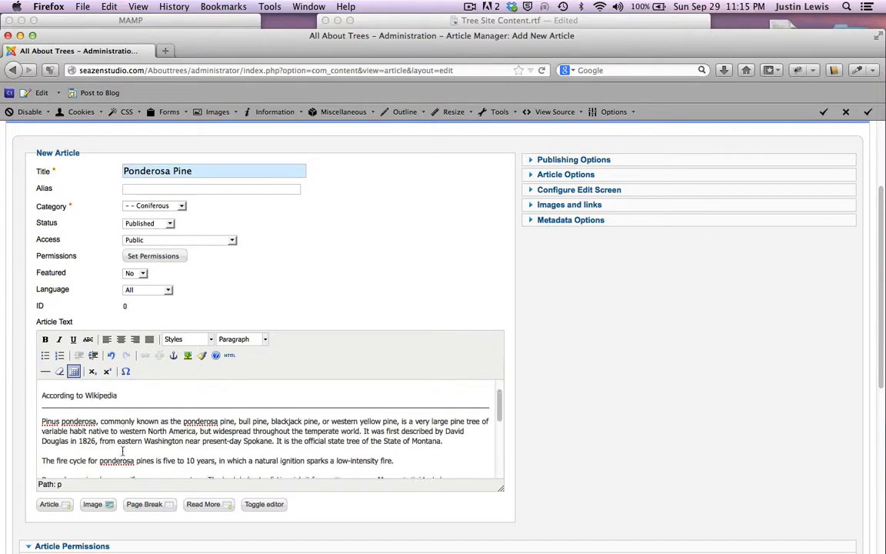
scroll(121, 452, "down", 15)
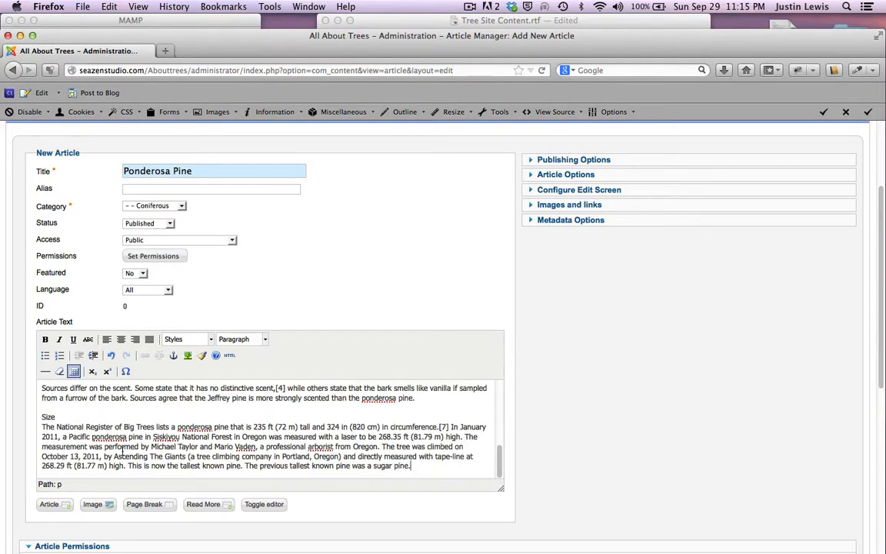
left_click(260, 506)
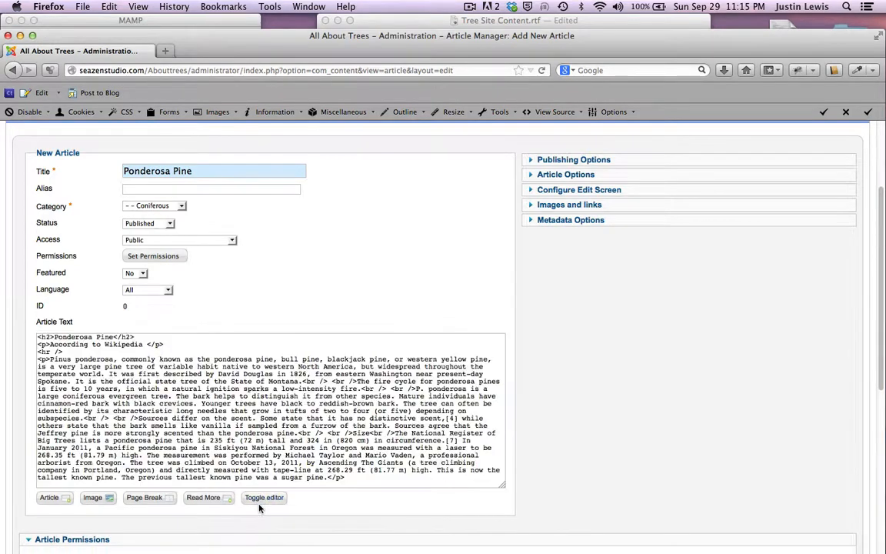
scroll(164, 389, "down", 3)
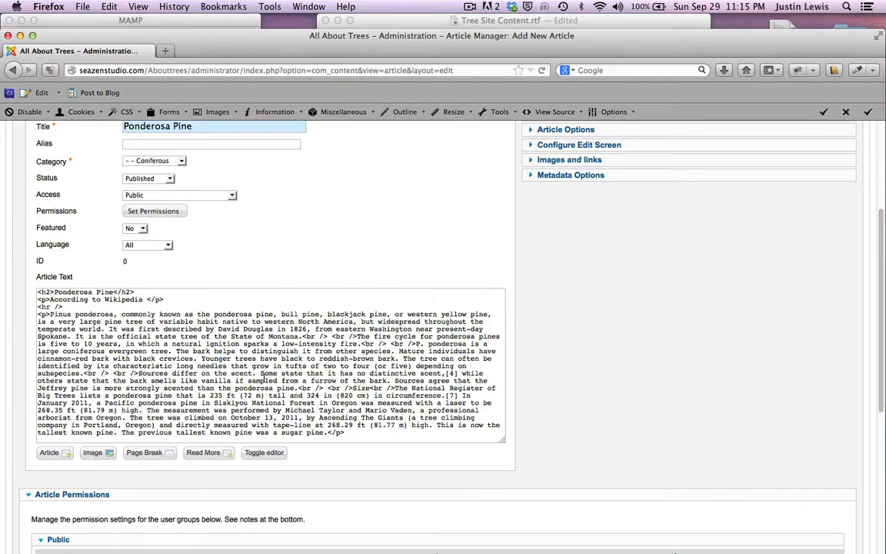
Step: Search the HTML for 'Size' and select the match
left_click(207, 382)
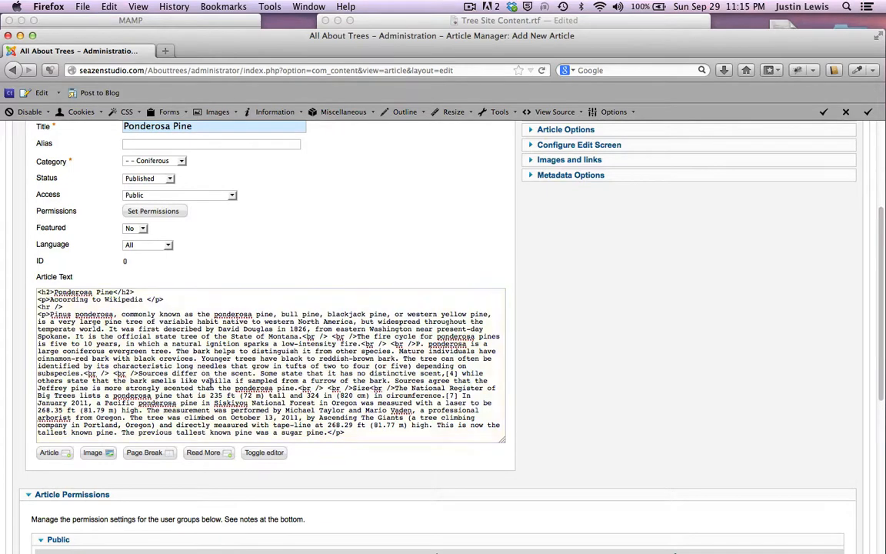
key("super+f")
type("Size")
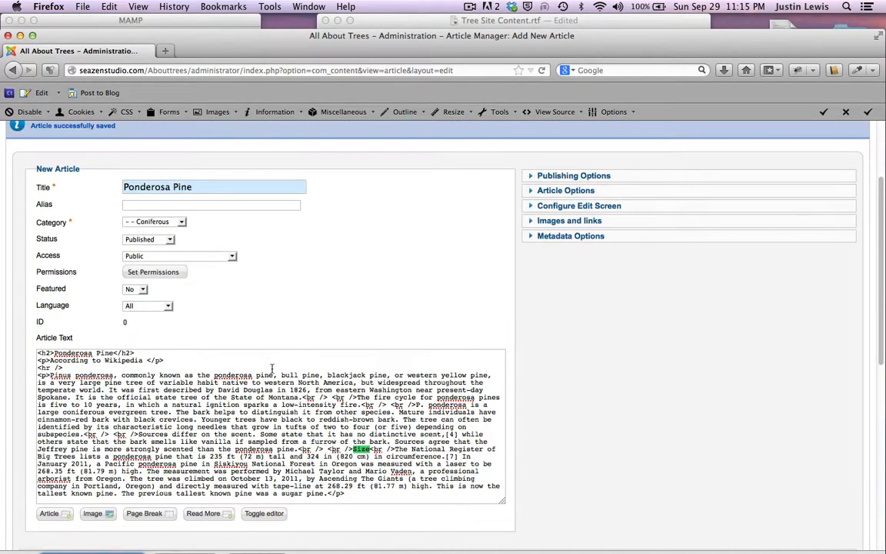
scroll(271, 370, "down", 3)
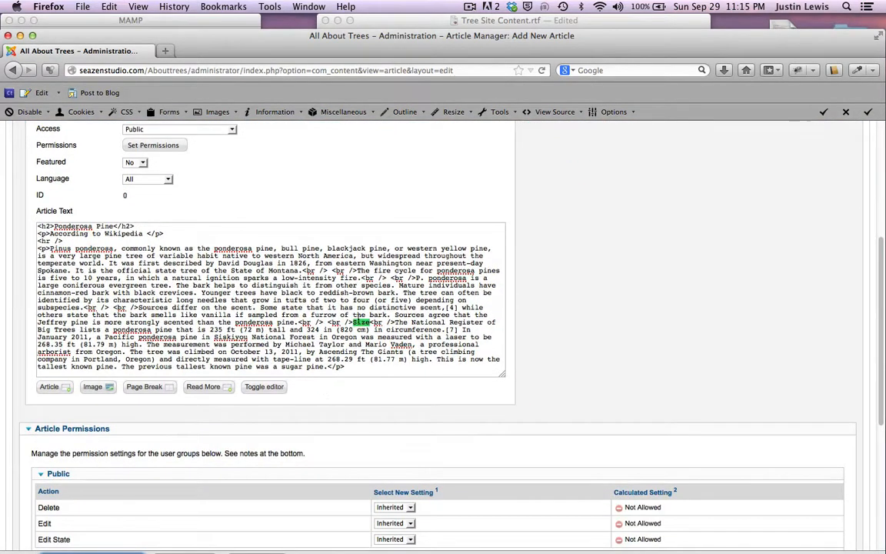
double_click(359, 323)
left_click(346, 177)
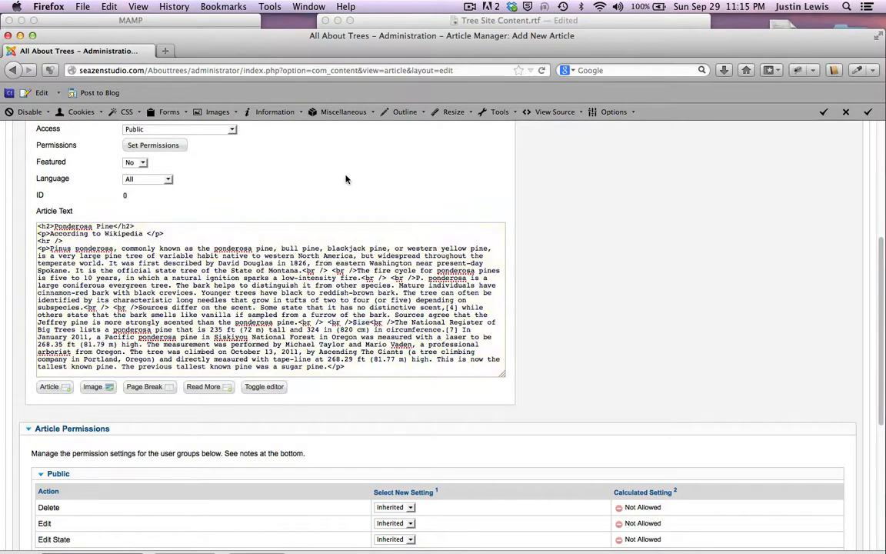
Step: Glance at the TextEdit notes, then select the word Size in the article HTML again
left_click_drag(243, 37, 269, 170)
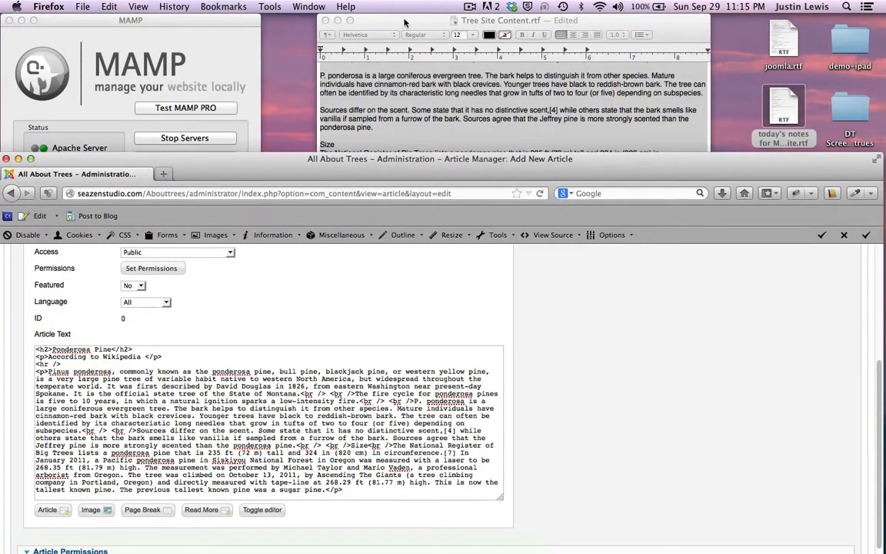
left_click(404, 23)
left_click_drag(236, 160, 274, 61)
scroll(244, 286, "down", 2)
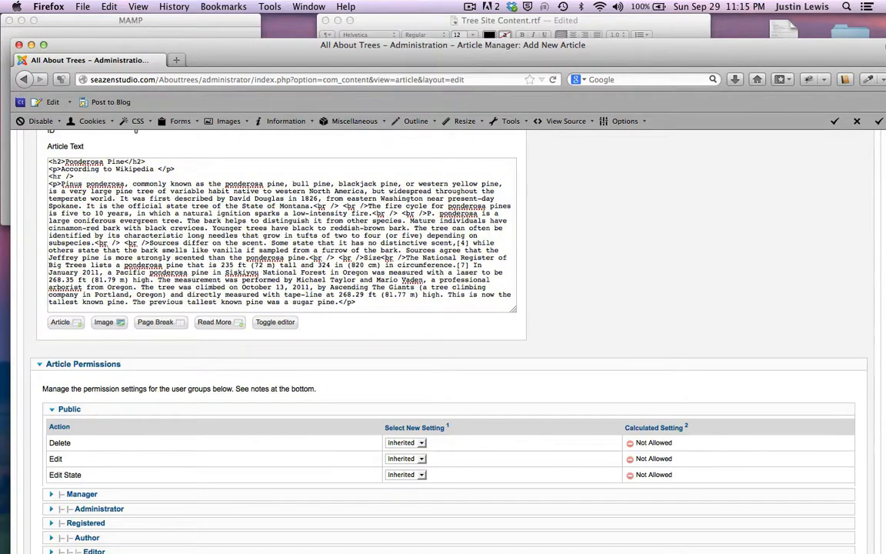
double_click(370, 257)
Step: Put 'Size' on its own line wrapped in <h4> tags, then return to the visual editor
left_click_drag(306, 38, 306, 14)
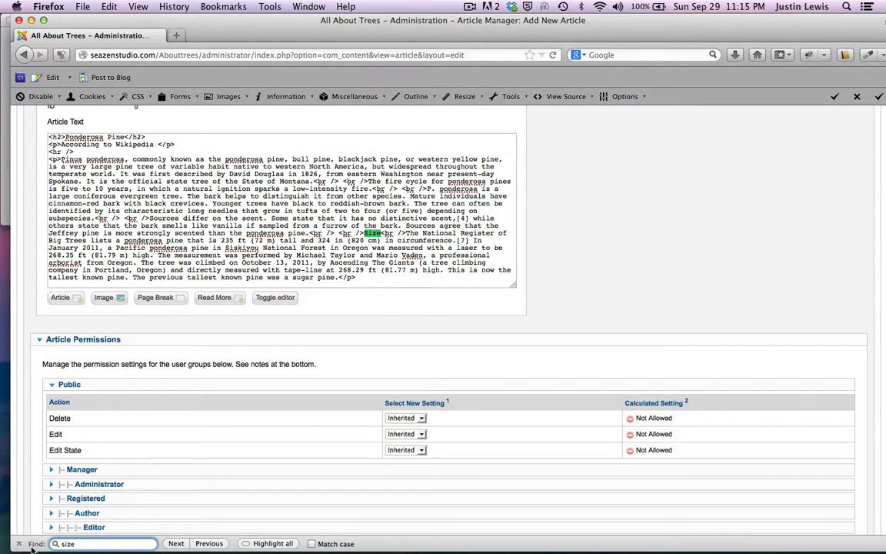
left_click_drag(85, 543, 46, 543)
left_click(332, 207)
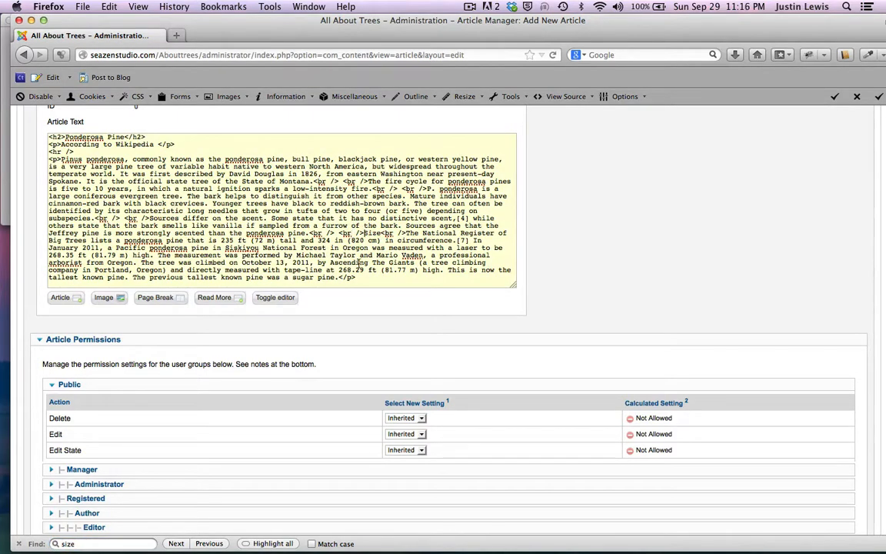
key("Return")
key("Return")
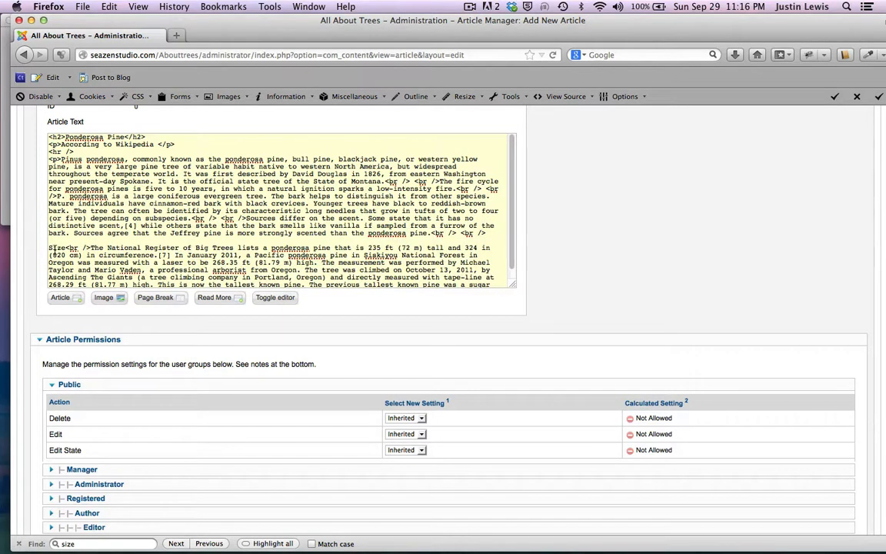
key("Return")
key("Return")
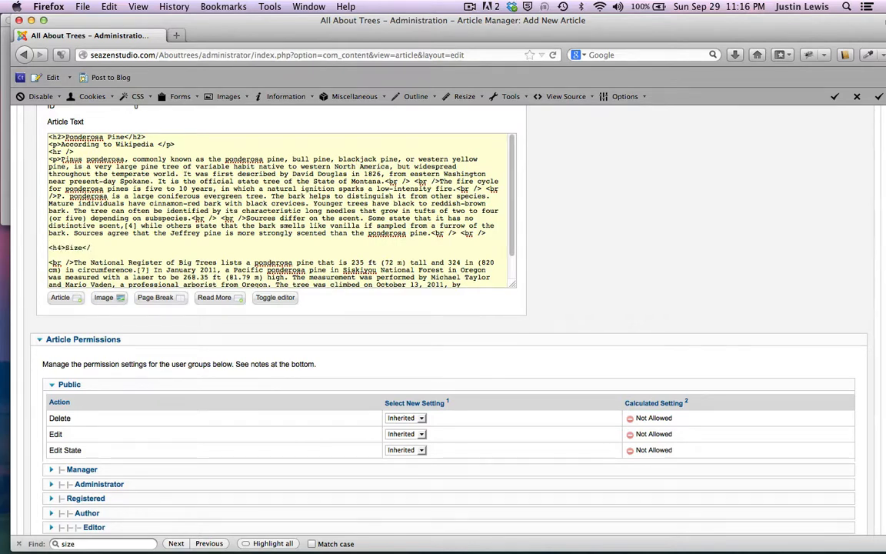
left_click(275, 297)
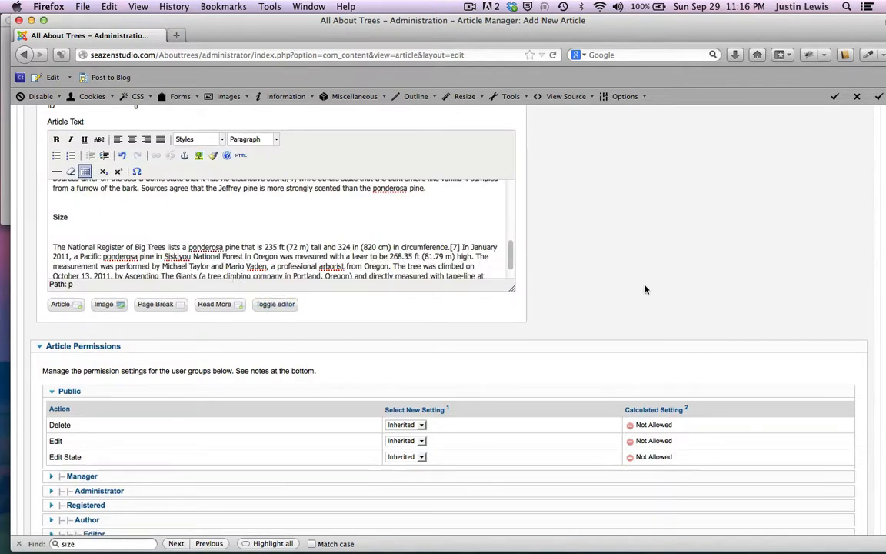
Step: Save the Ponderosa Pine article with Save & New
scroll(645, 290, "up", 5)
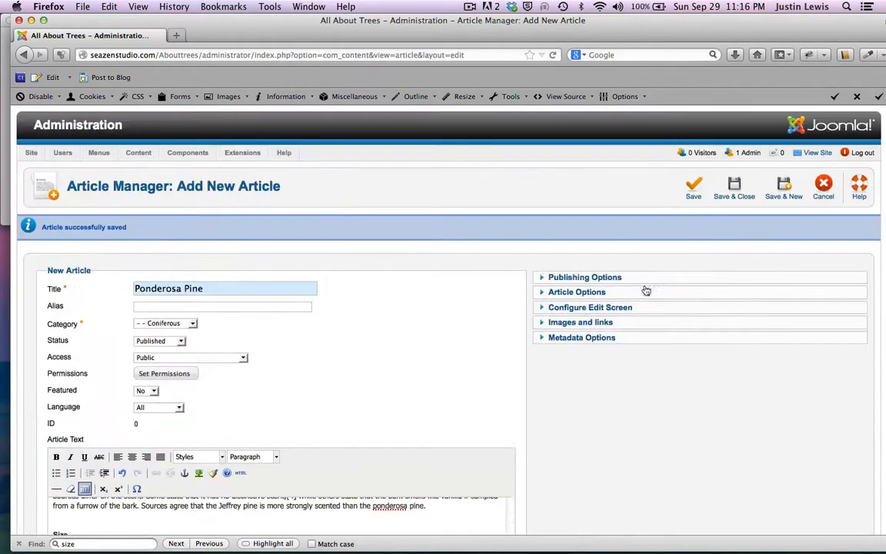
left_click(783, 188)
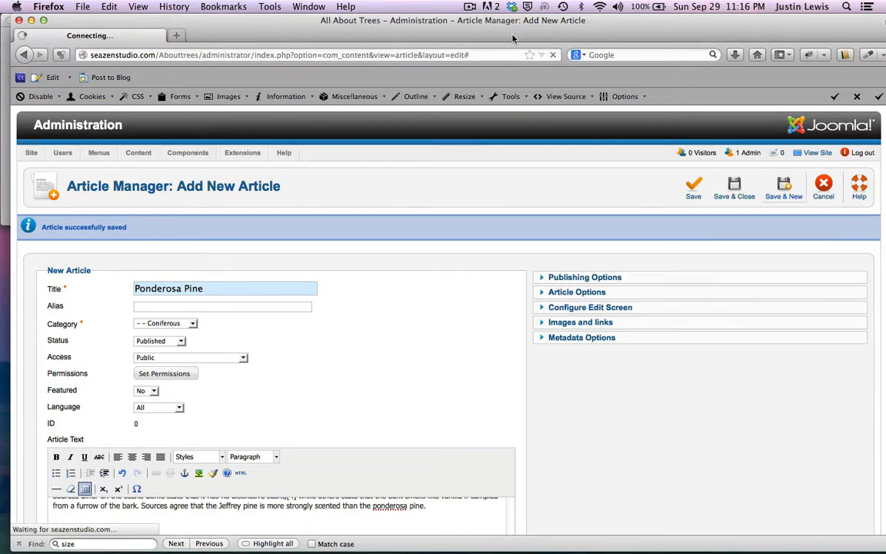
left_click_drag(513, 39, 511, 135)
Step: Copy 'Western Red Cedar' from the TextEdit notes into the new article's Title field
left_click(470, 93)
scroll(469, 94, "down", 3)
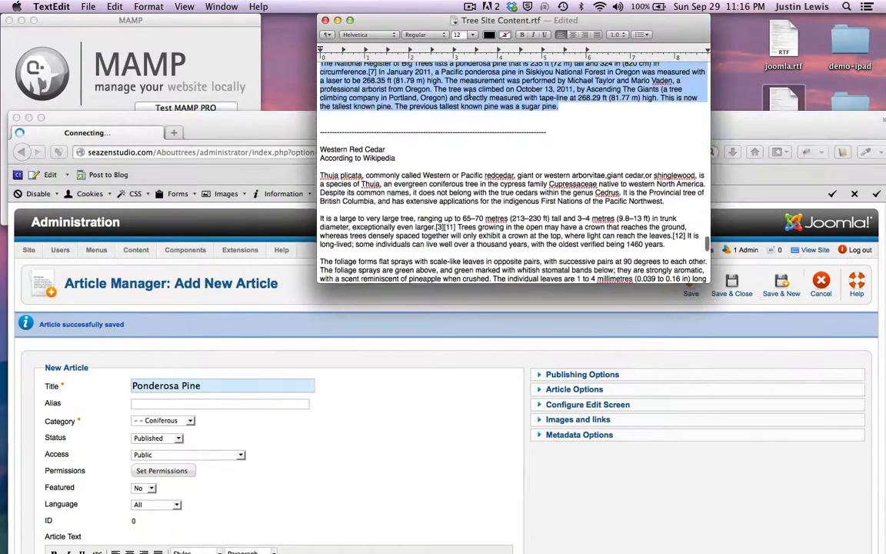
left_click_drag(388, 149, 320, 150)
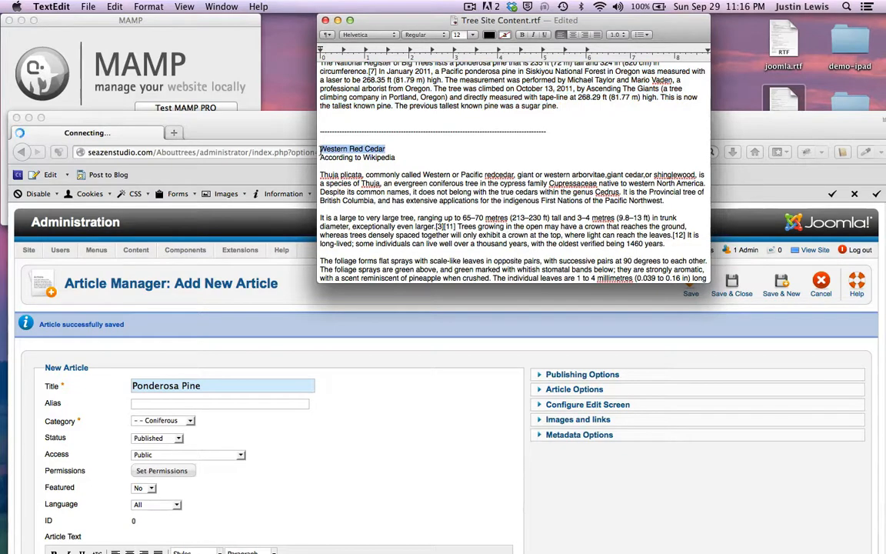
key("super+c")
left_click(197, 340)
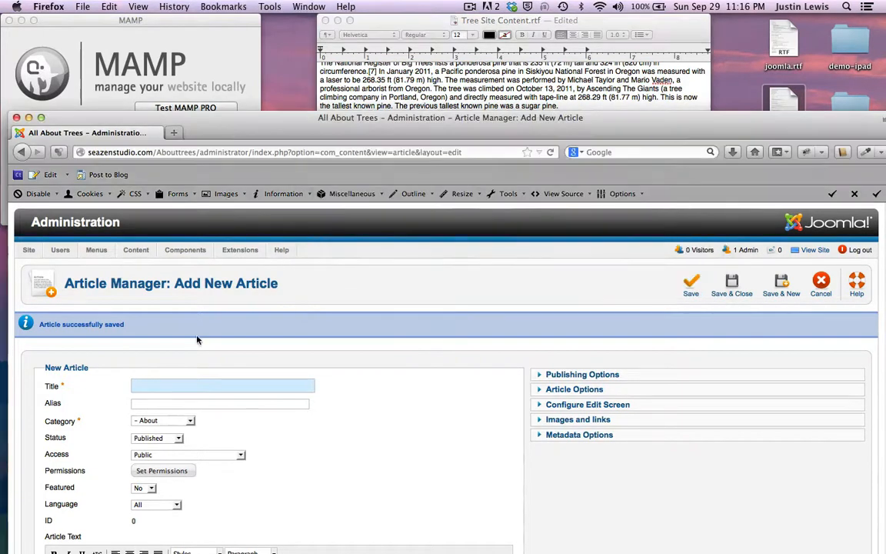
left_click(190, 384)
key("super+v")
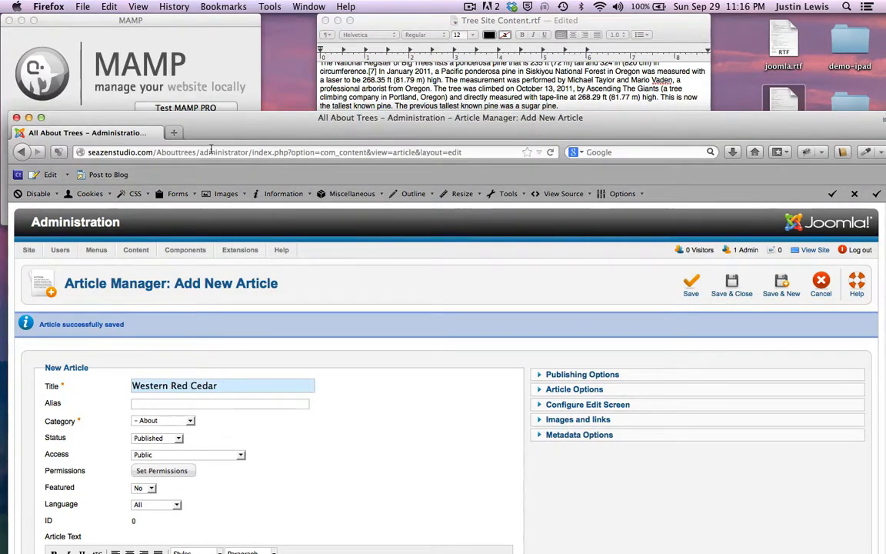
left_click_drag(198, 114, 208, 22)
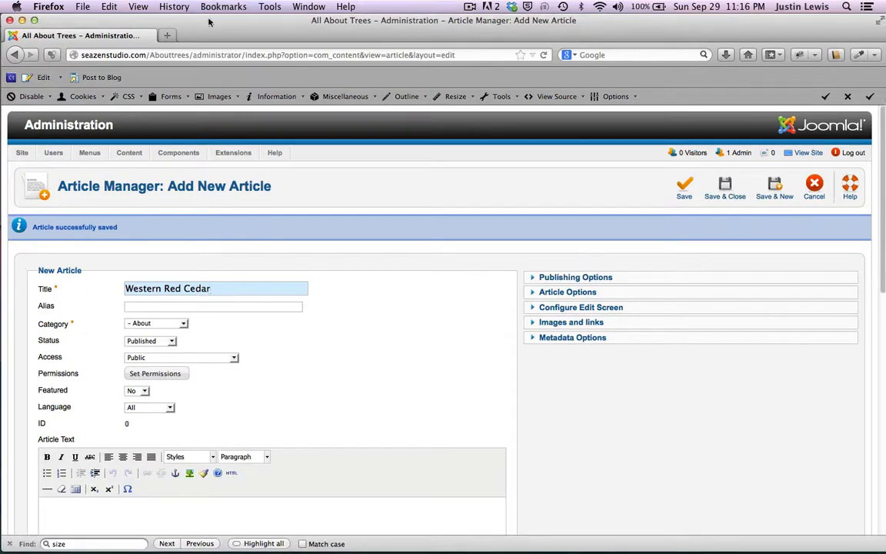
Step: File the Western Red Cedar article under the Coniferous category
left_click(183, 324)
left_click(181, 358)
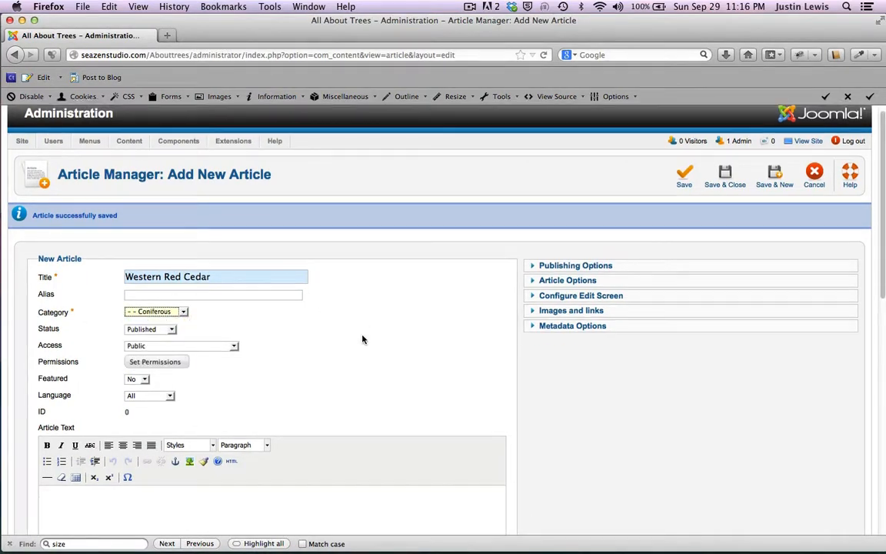
scroll(361, 340, "down", 5)
scroll(361, 336, "up", 1)
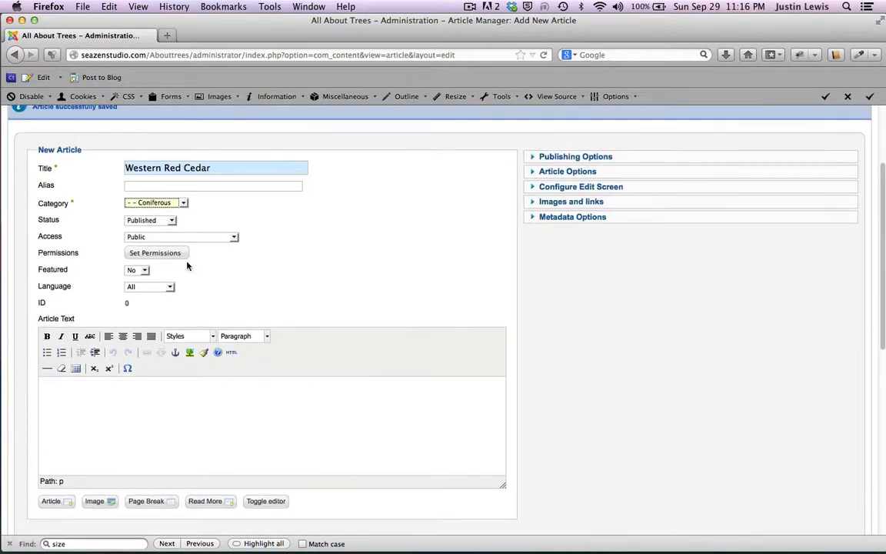
Step: Paste 'Western Red Cedar' into the article body and format it as Heading 2
left_click(120, 406)
key("super+v")
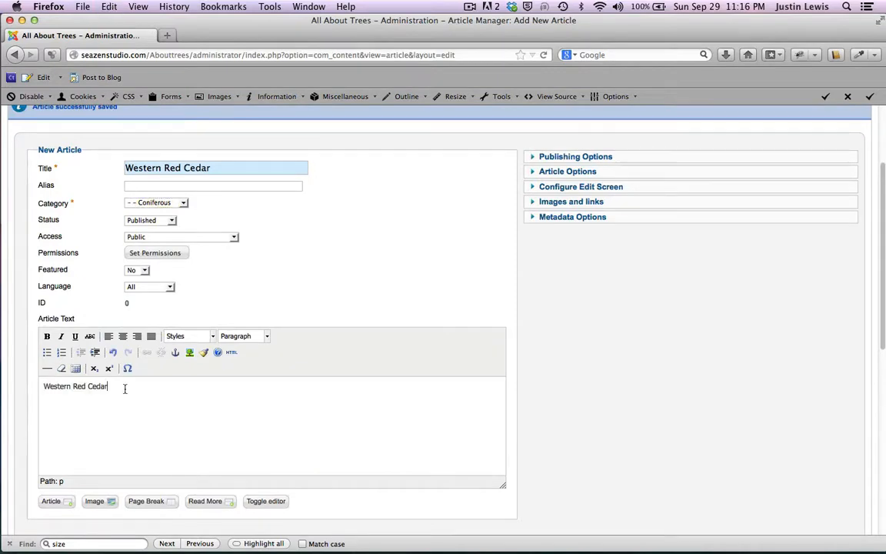
left_click_drag(124, 388, 4, 376)
left_click(262, 336)
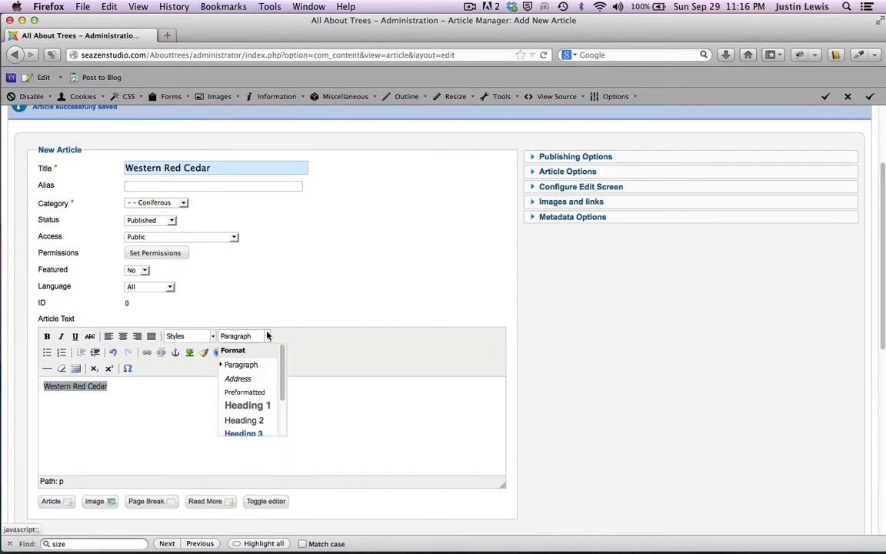
left_click(257, 419)
left_click(93, 411)
key("Return")
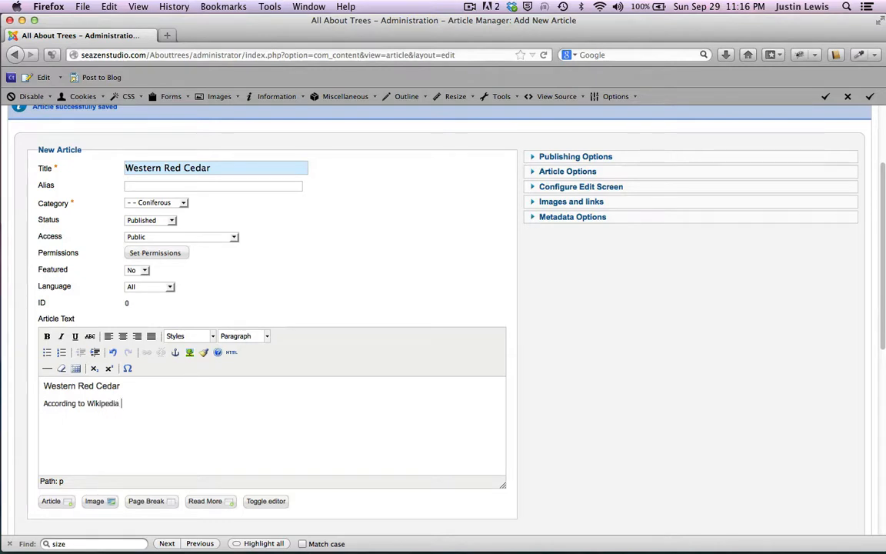
Step: Format 'According to Wikipedia' as Heading 4 and add a horizontal rule below it
left_click_drag(122, 403, 31, 405)
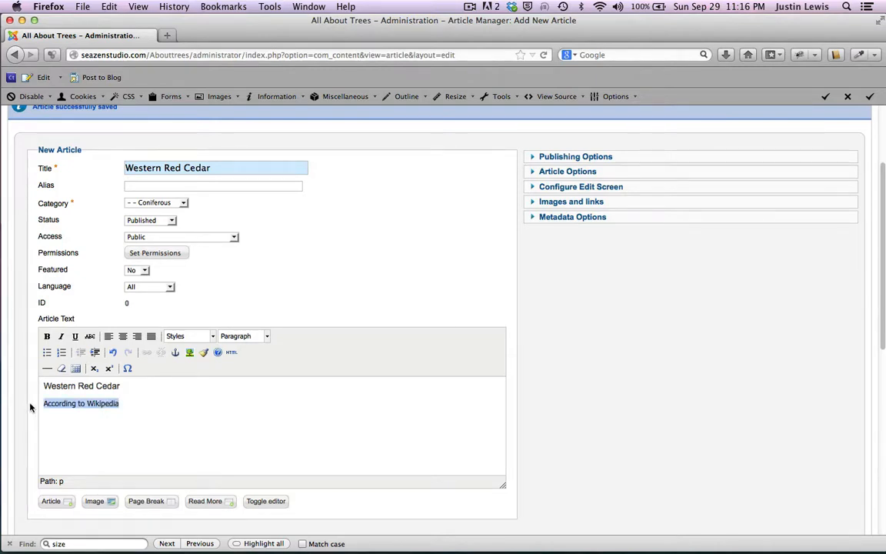
left_click(267, 337)
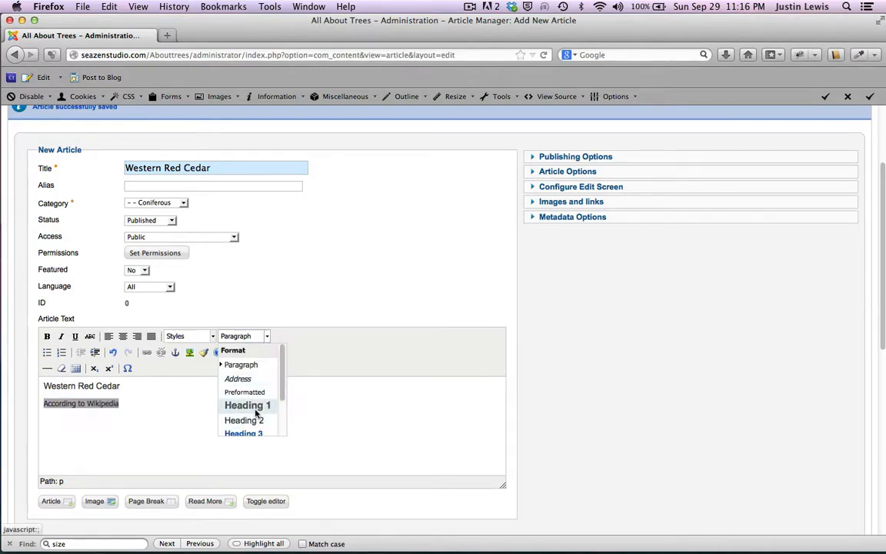
scroll(256, 413, "down", 1)
left_click(256, 408)
key("Right")
key("Return")
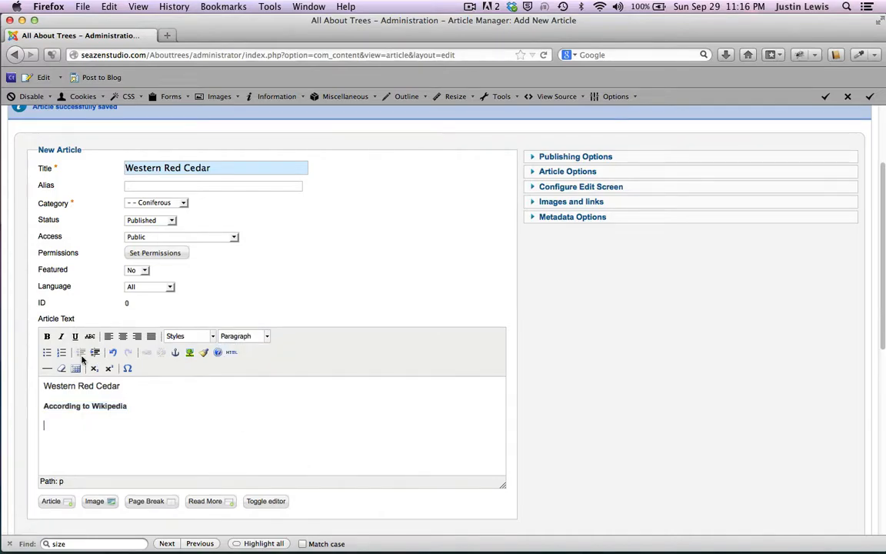
left_click(46, 369)
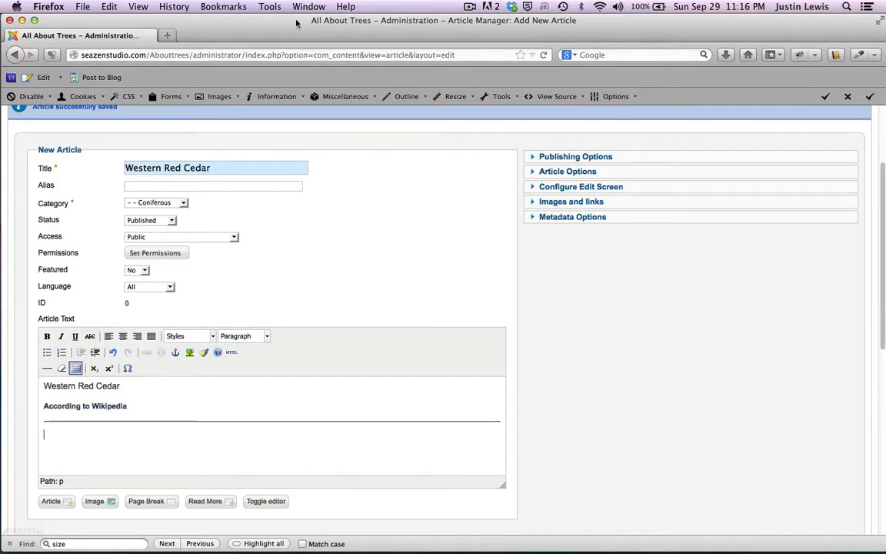
Step: Bring the TextEdit tree notes to the front
left_click_drag(296, 20, 304, 122)
left_click(371, 22)
scroll(400, 229, "down", 5)
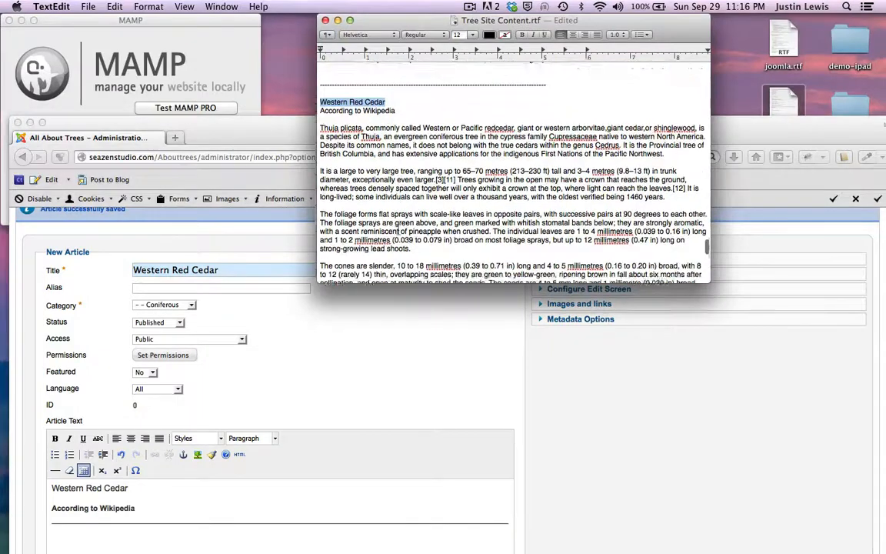
Step: Copy the Western Red Cedar description from TextEdit and paste it below the rule
left_click_drag(456, 243, 282, 14)
key("super+c")
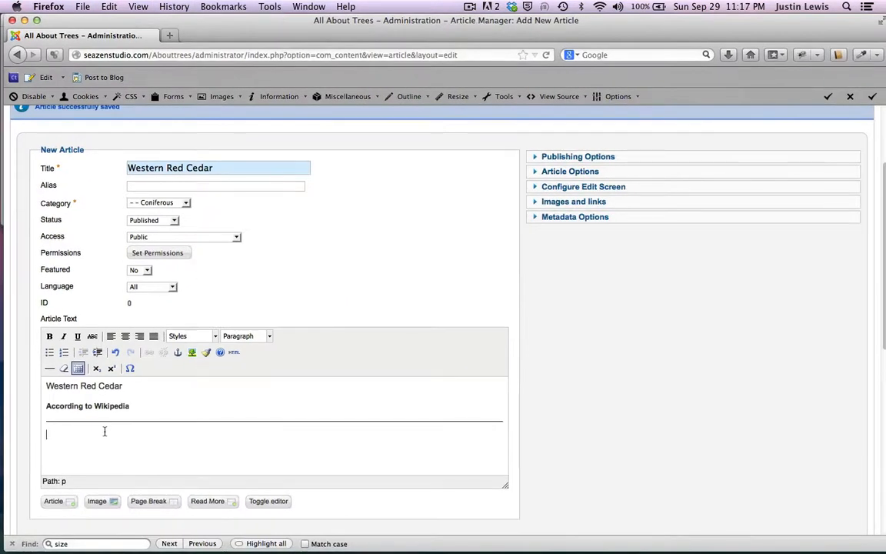
key("super+v")
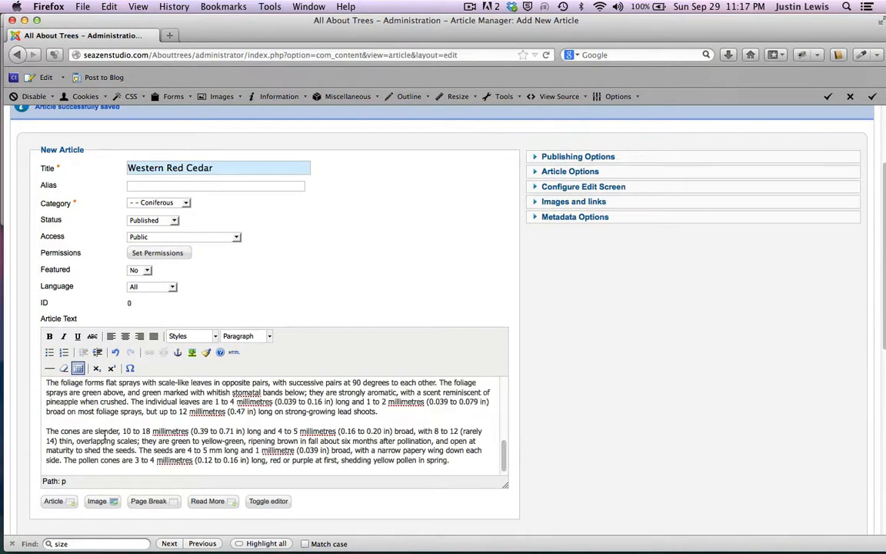
scroll(104, 434, "up", 10)
scroll(104, 435, "down", 10)
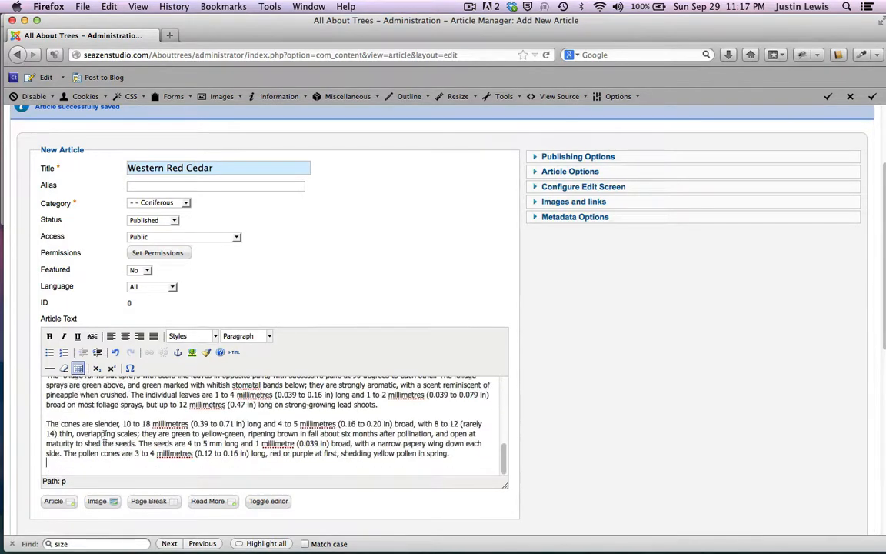
scroll(103, 434, "up", 10)
scroll(644, 447, "up", 2)
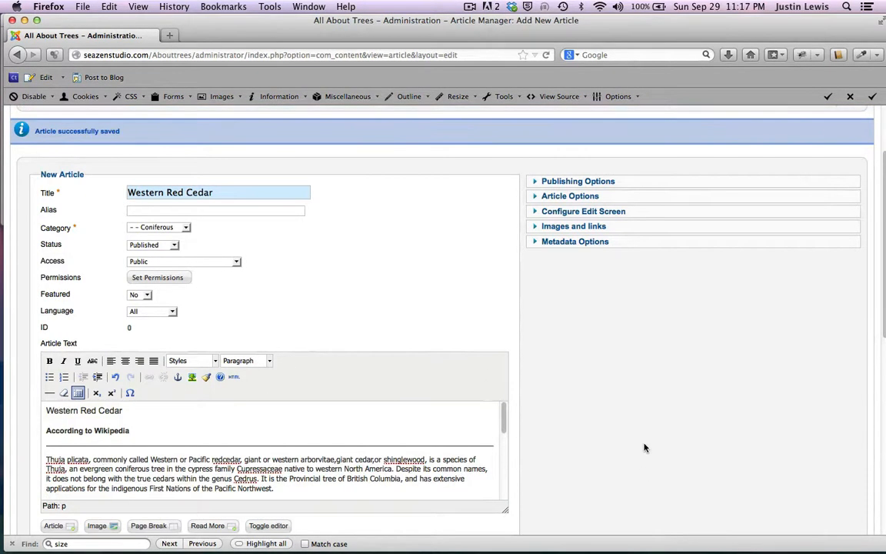
scroll(644, 431, "up", 3)
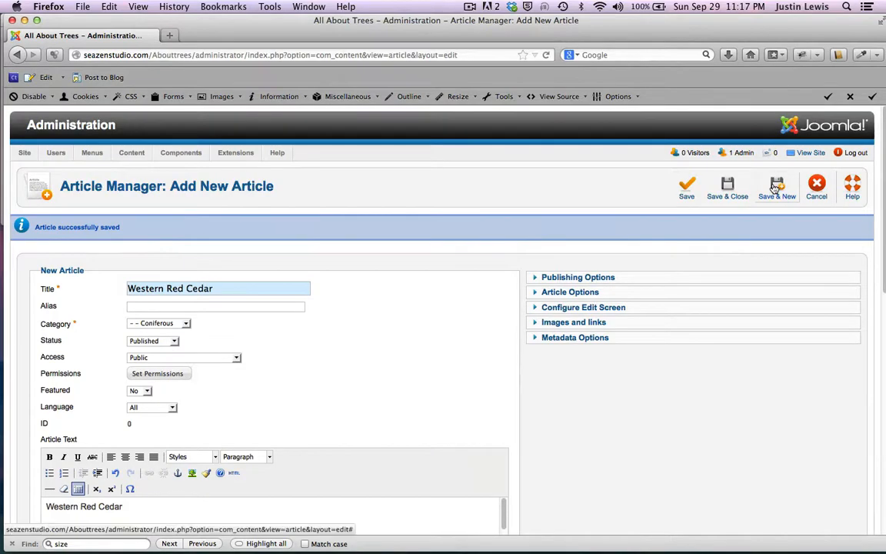
Step: Save Western Red Cedar with Save & New and bring the TextEdit notes forward
left_click(687, 184)
left_click_drag(402, 18, 431, 129)
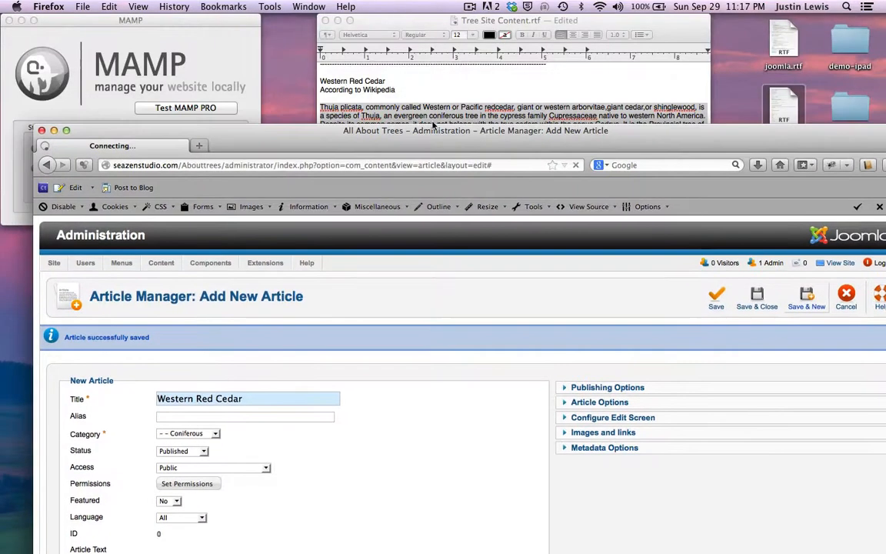
left_click(400, 21)
scroll(403, 179, "down", 5)
Step: Title the new article Douglas Fir from the notes and file it under Coniferous
left_click_drag(355, 137, 253, 20)
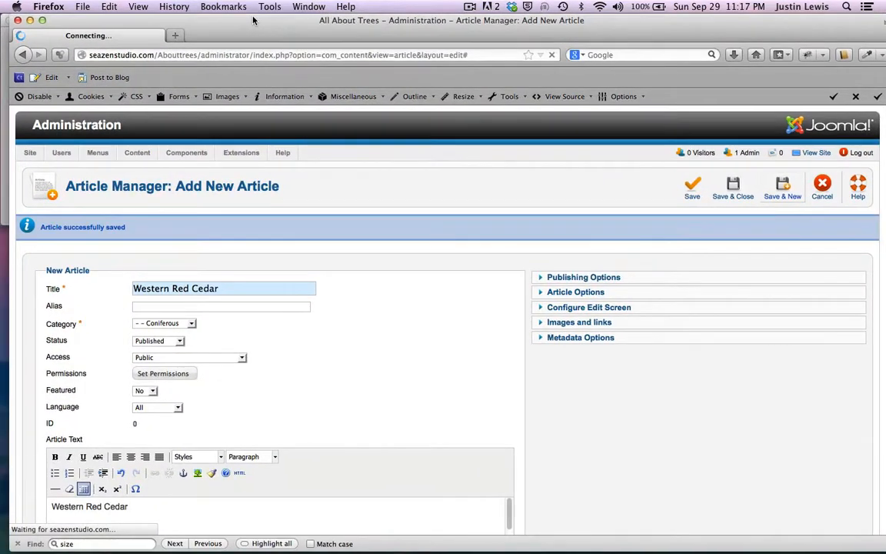
scroll(420, 300, "down", 1)
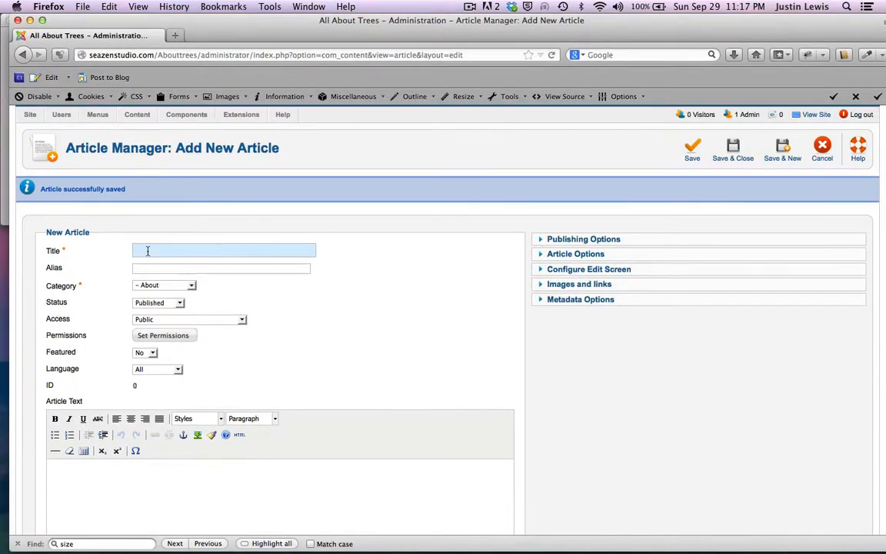
key("super+v")
key("BackSpace")
scroll(271, 340, "down", 3)
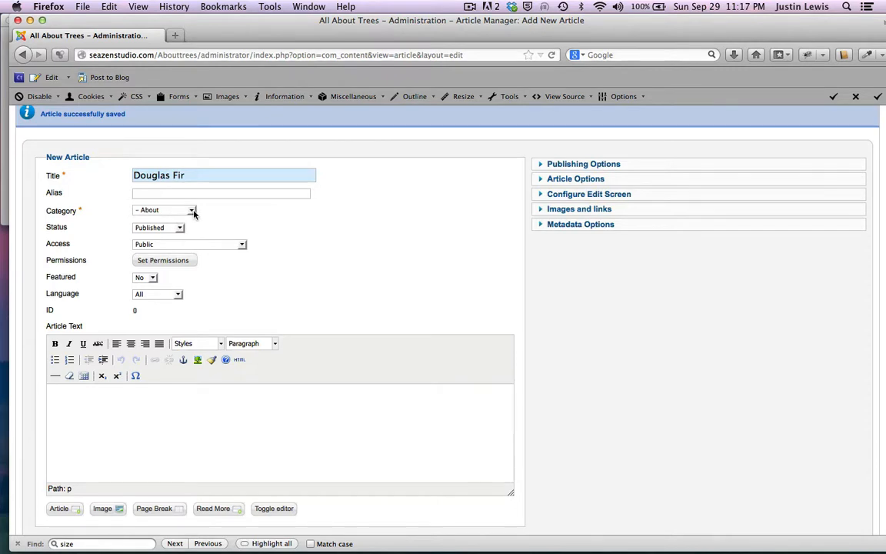
left_click(192, 212)
left_click(174, 231)
scroll(367, 309, "down", 1)
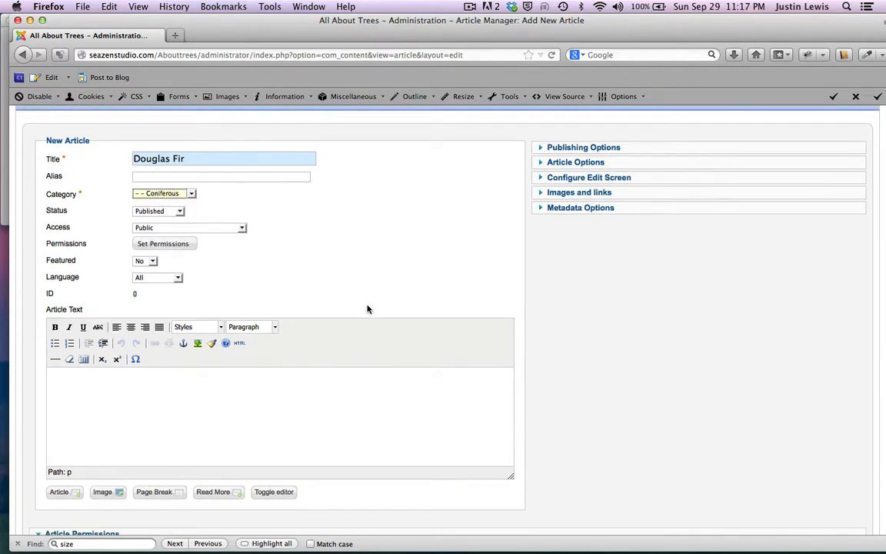
Step: Copy the Douglas Fir title into the body and format it as Heading 2
triple_click(200, 154)
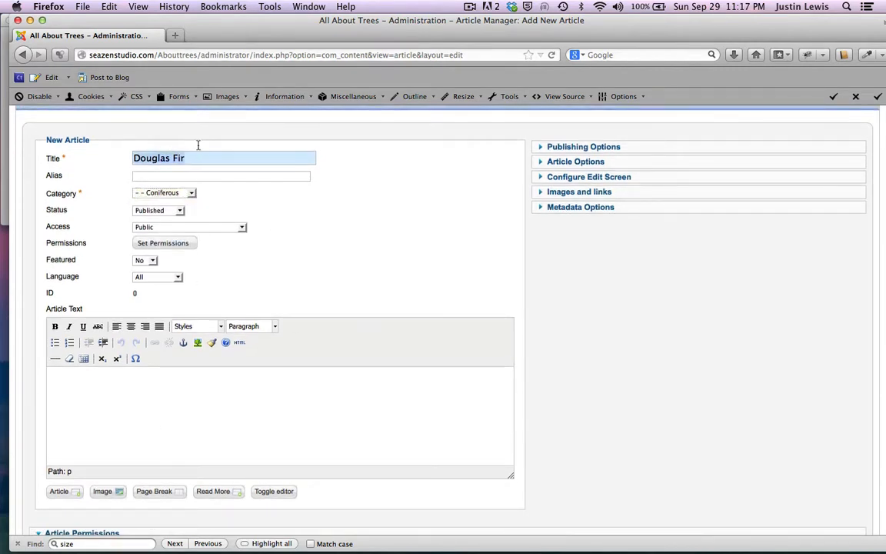
key("super+c")
left_click(65, 388)
key("super+v")
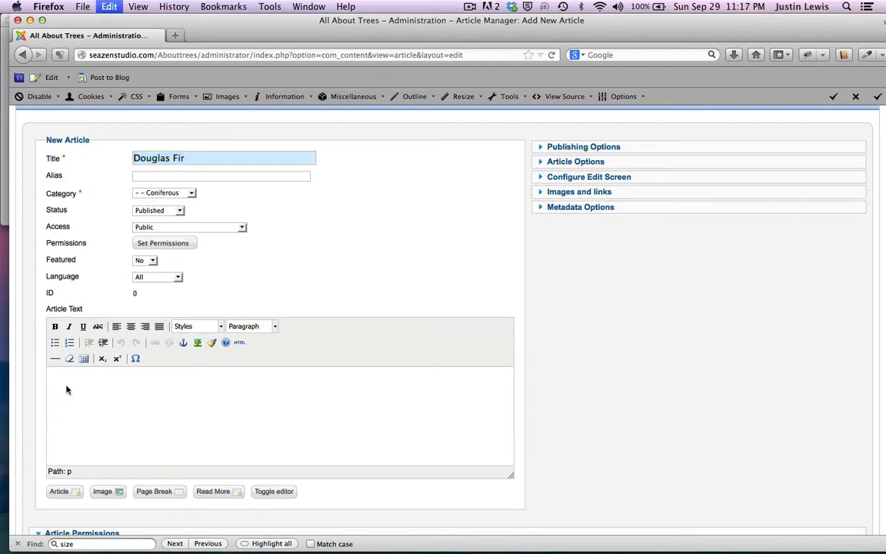
left_click_drag(101, 376, 51, 376)
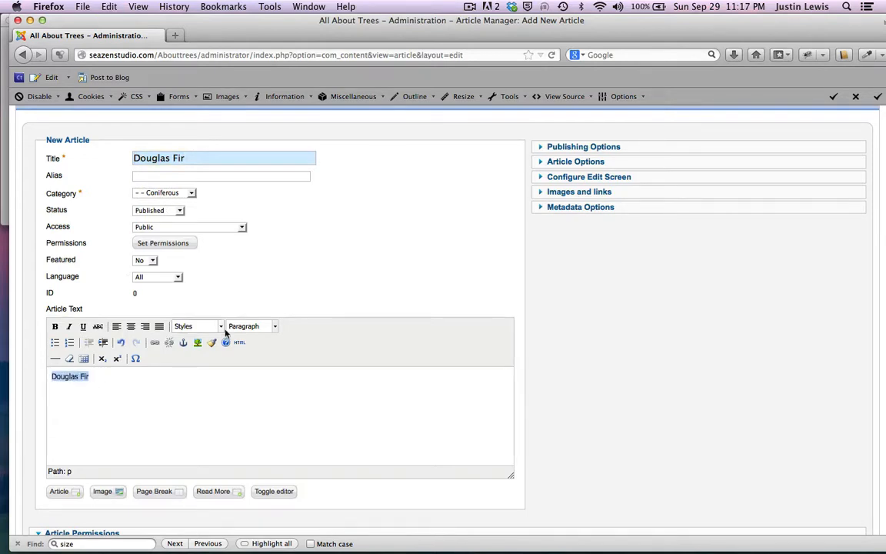
left_click(275, 326)
left_click(257, 410)
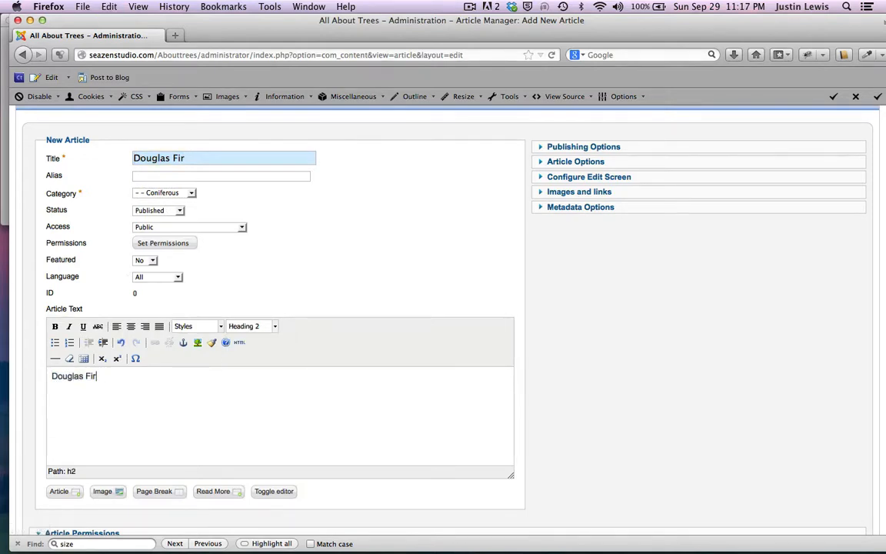
key("Return")
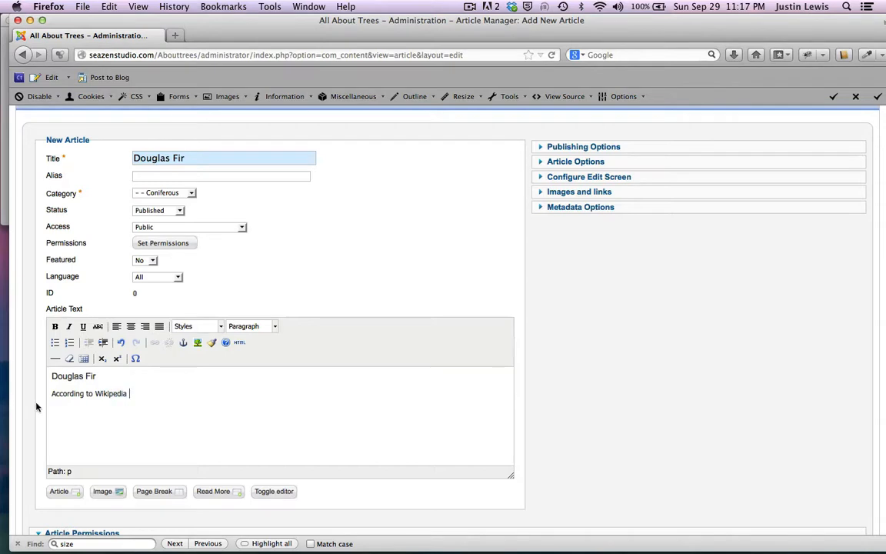
Step: Format 'According to Wikipedia' as Heading 4 and insert a horizontal rule below it
left_click_drag(36, 407, 33, 392)
left_click(275, 326)
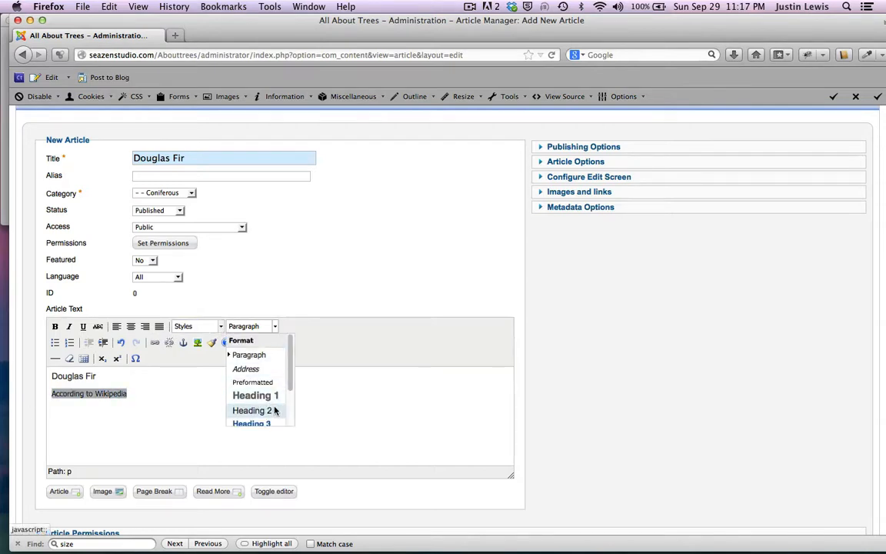
scroll(274, 410, "down", 2)
left_click(263, 418)
key("Return")
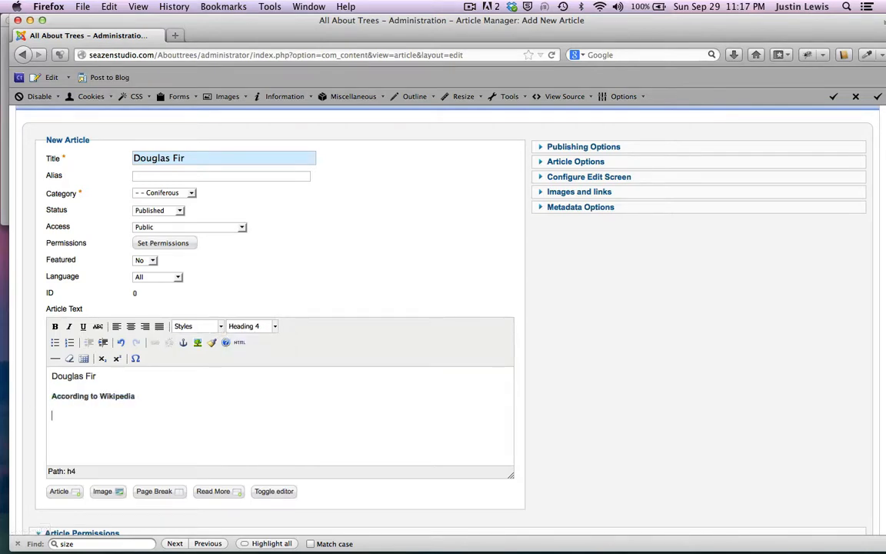
left_click(54, 358)
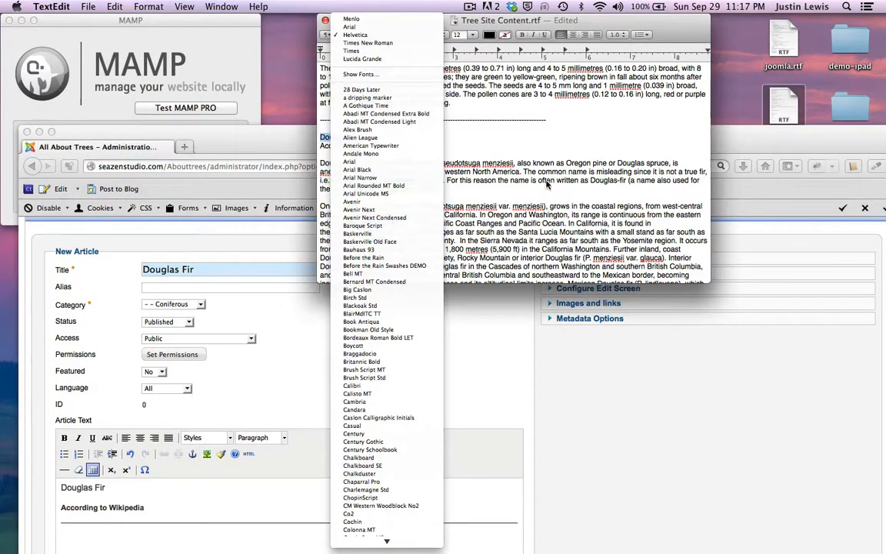
Step: Select the Douglas fir Wikipedia passage in TextEdit, then bring Firefox back full-screen
left_click(547, 185)
left_click_drag(318, 162, 570, 110)
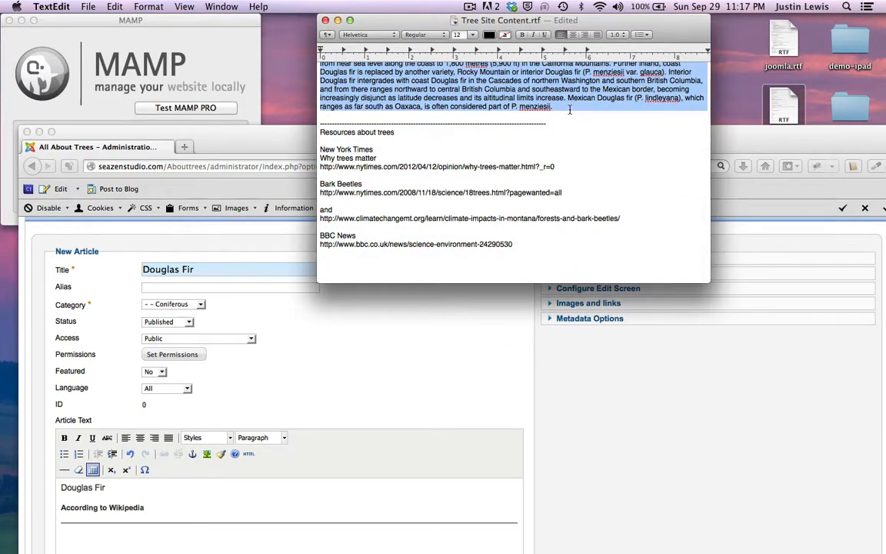
scroll(231, 254, "down", 1)
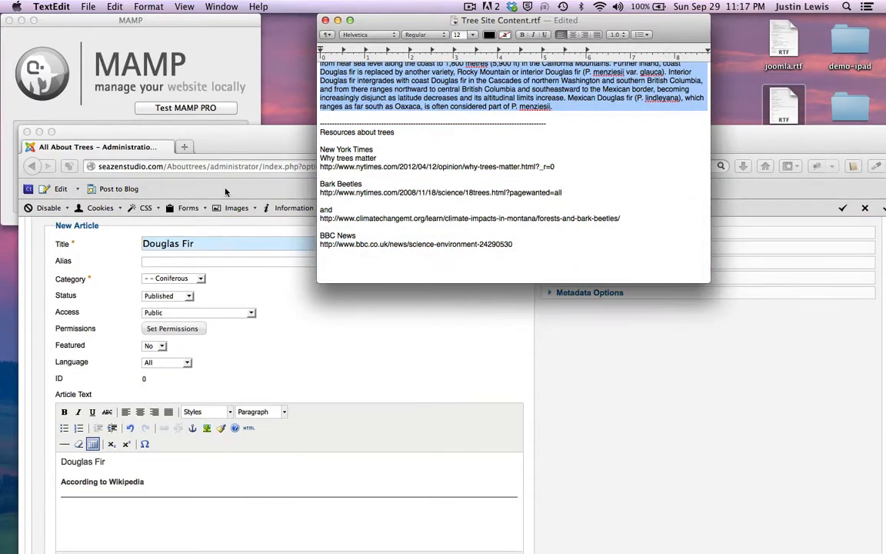
double_click(235, 150)
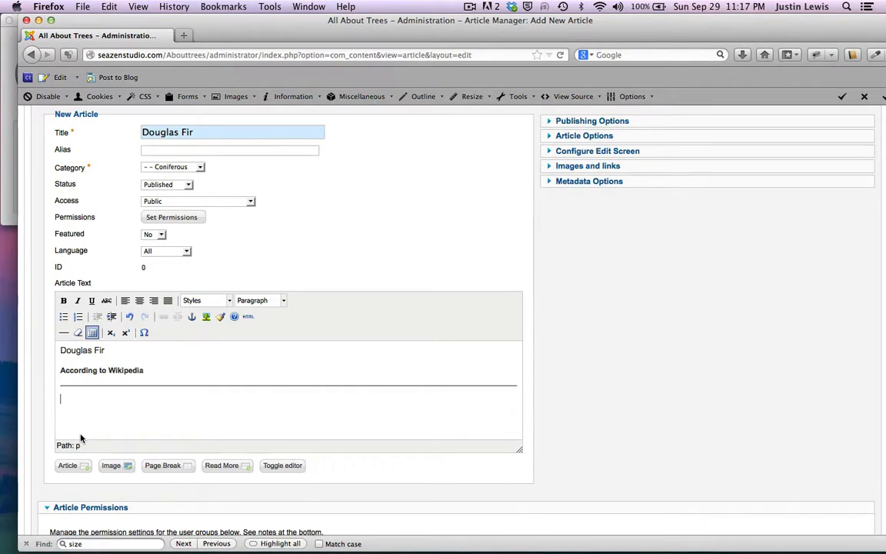
Step: Paste the Douglas fir passage into the body and Save & Close the article
key("super+v")
scroll(171, 397, "up", 10)
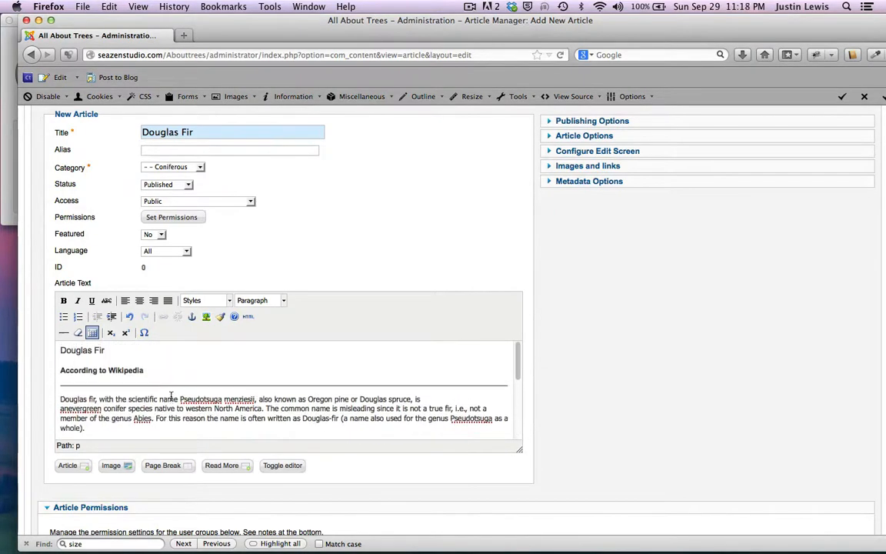
scroll(171, 396, "down", 6)
scroll(171, 391, "up", 6)
scroll(659, 261, "up", 5)
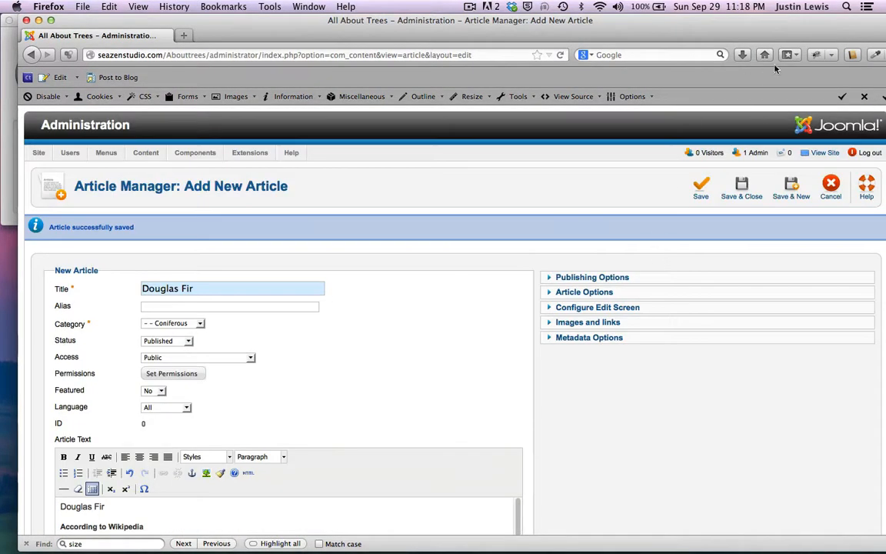
left_click(741, 188)
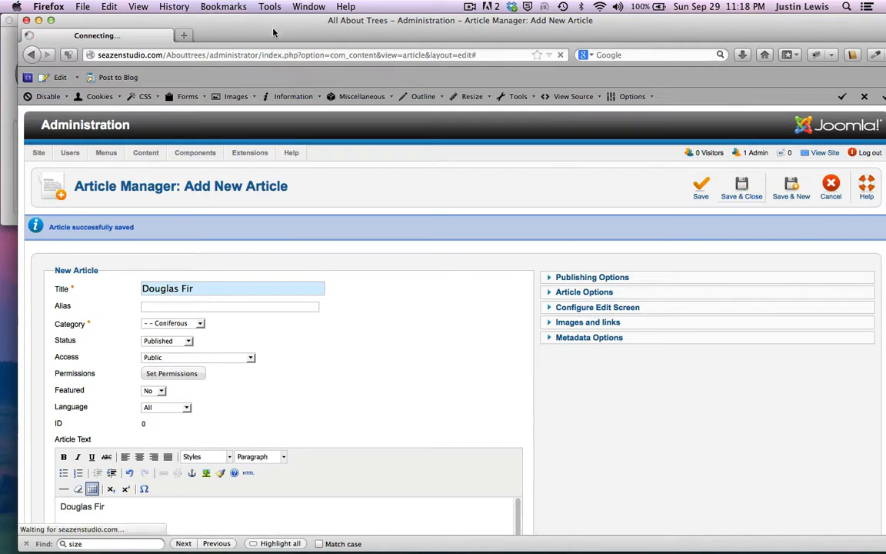
left_click_drag(258, 29, 239, 15)
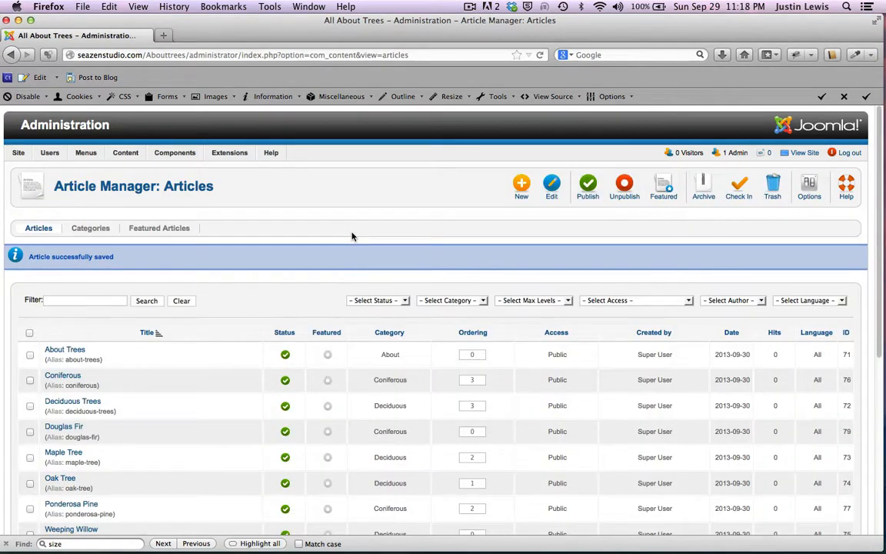
Step: Begin a new article from the Article Manager and bring the tree notes into view
scroll(352, 236, "down", 3)
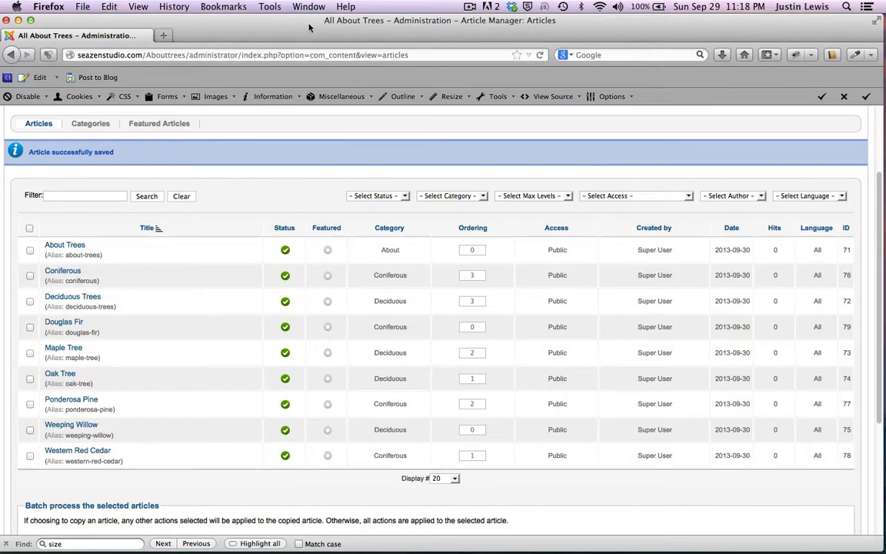
left_click_drag(300, 33, 307, 29)
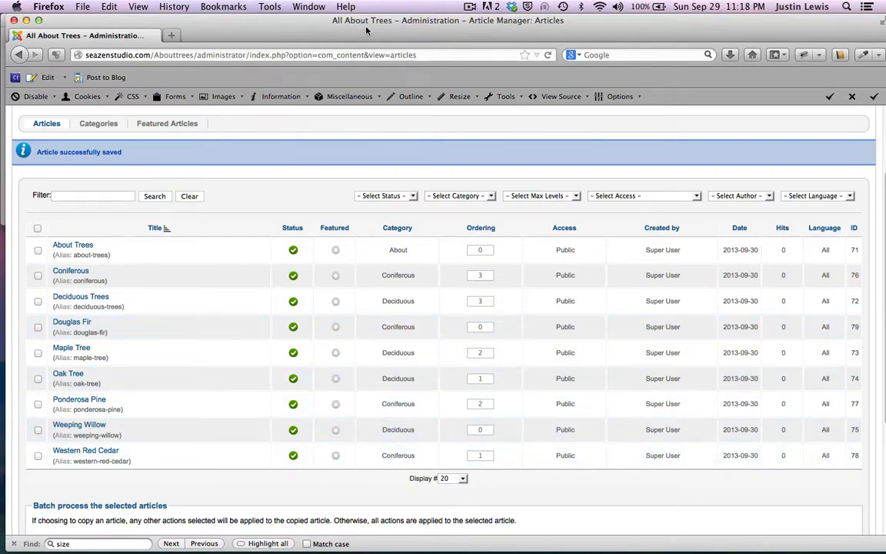
left_click_drag(366, 31, 368, 80)
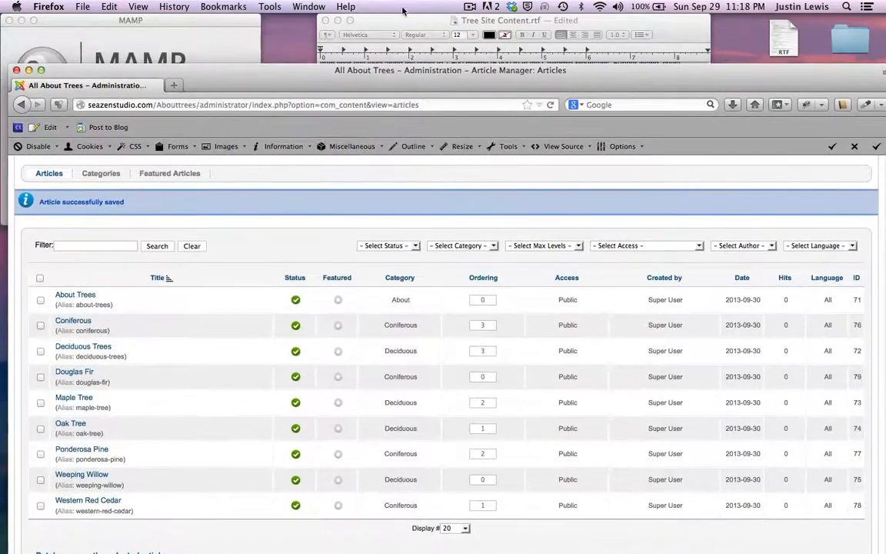
scroll(451, 184, "up", 3)
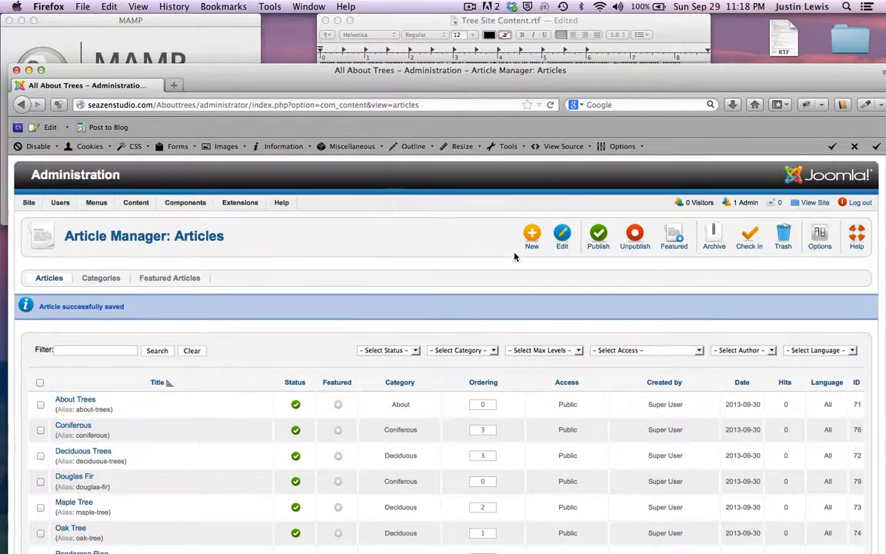
left_click(531, 235)
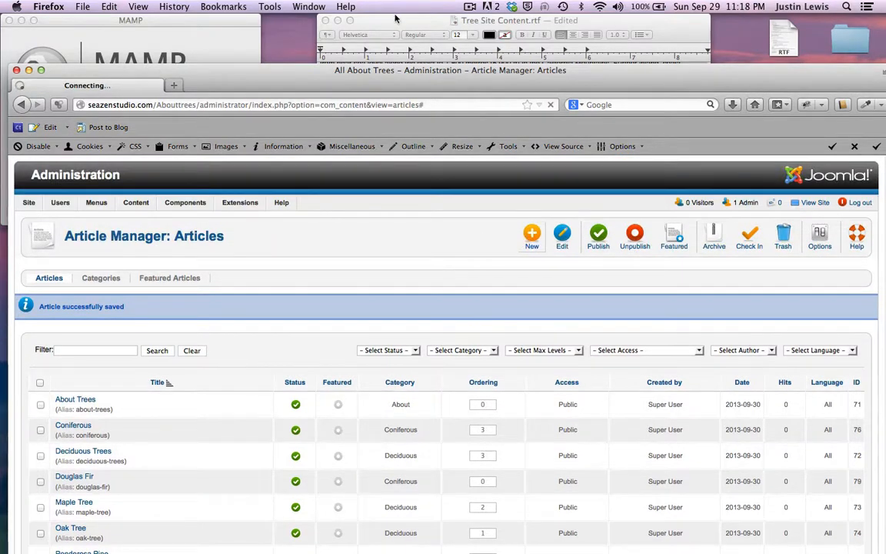
left_click(396, 18)
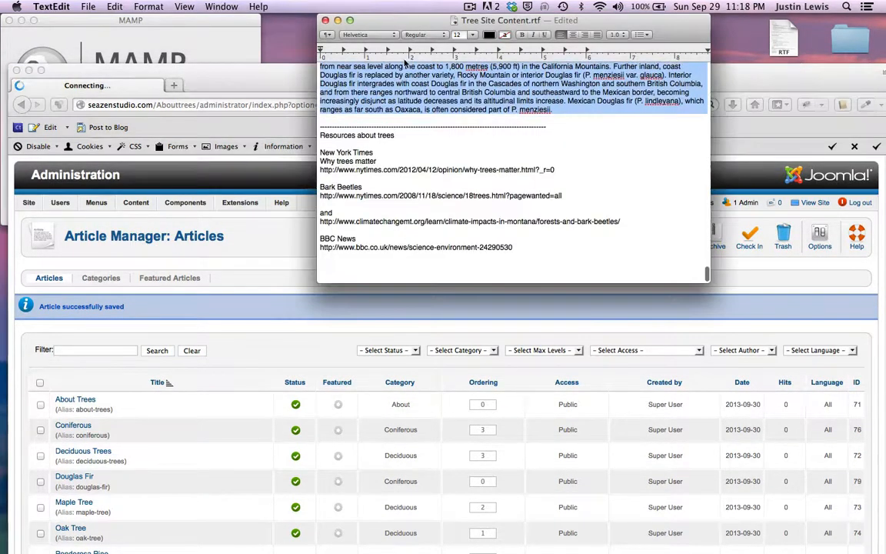
Step: Copy the resource links from New York Times through the BBC News URL
scroll(435, 159, "down", 4)
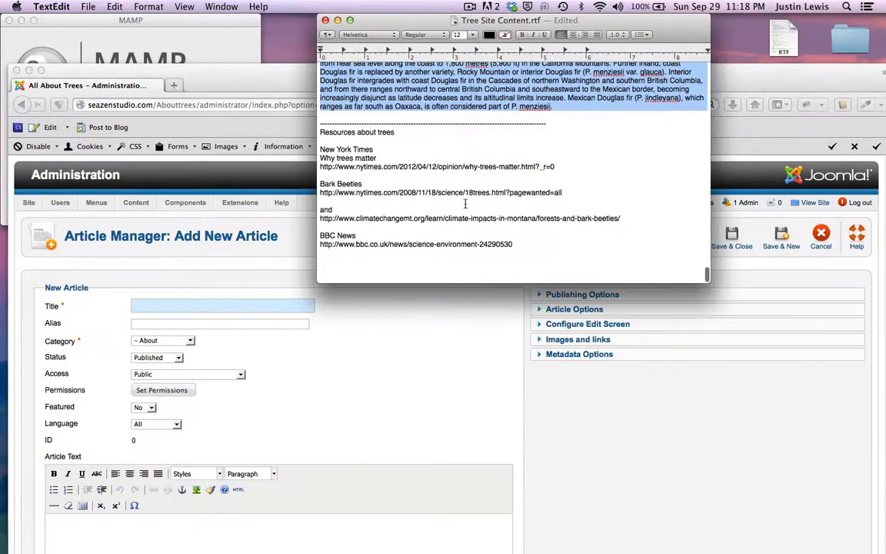
left_click_drag(527, 252, 310, 154)
key("super+c")
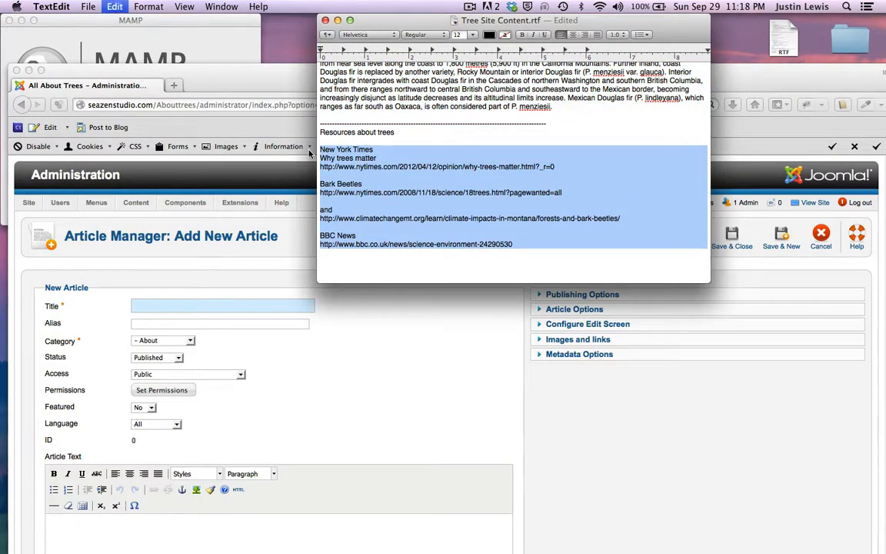
left_click(157, 305)
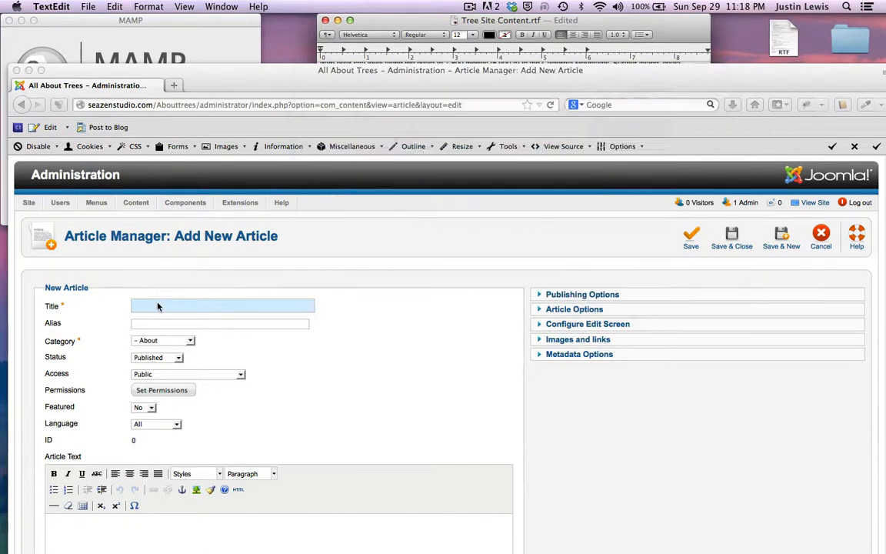
Step: Title the article 'Resources about Trees' and set its category to Resources
type("Resou")
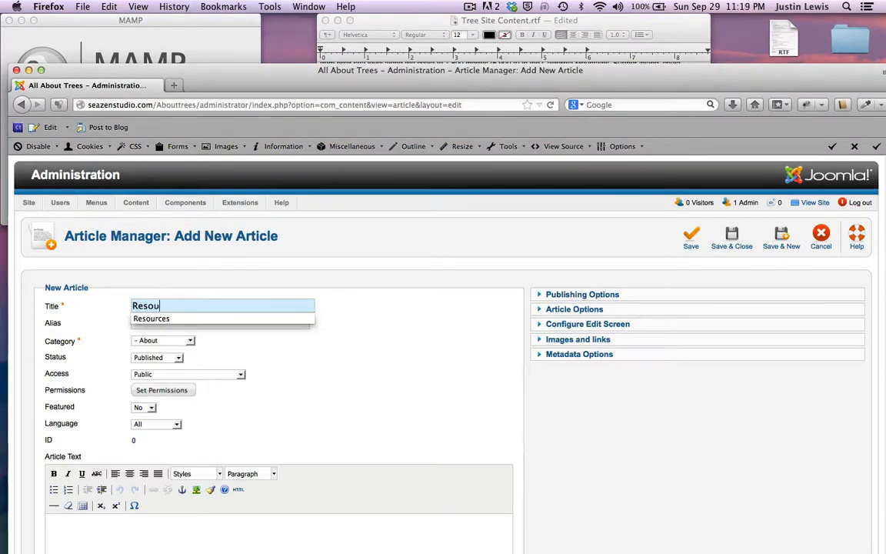
type("rces about Trees")
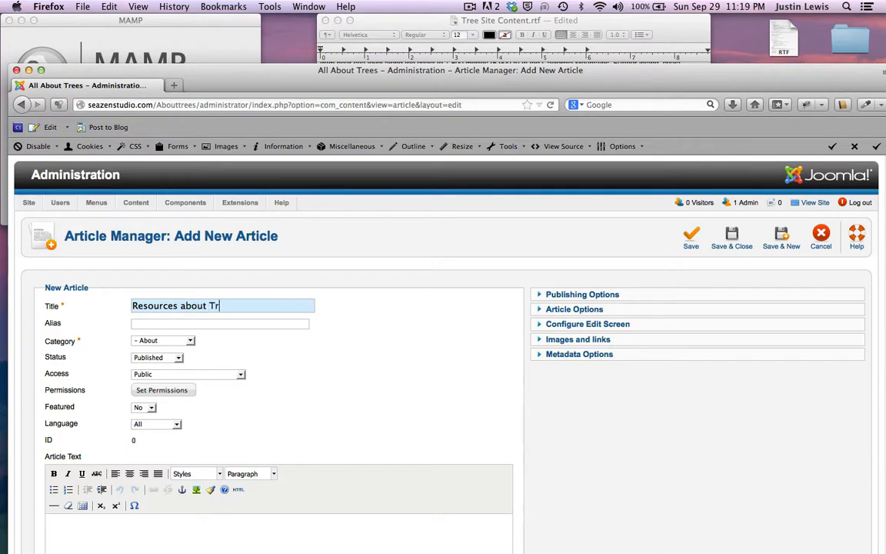
left_click(191, 340)
left_click(178, 391)
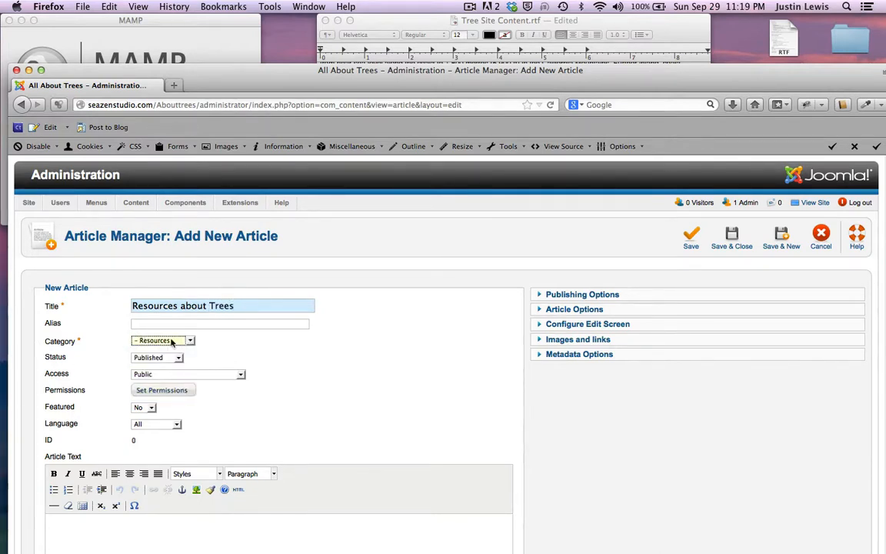
scroll(334, 421, "down", 4)
Step: Start the body with 'Here are some' followed by the pasted title Resources about Trees
left_click(244, 419)
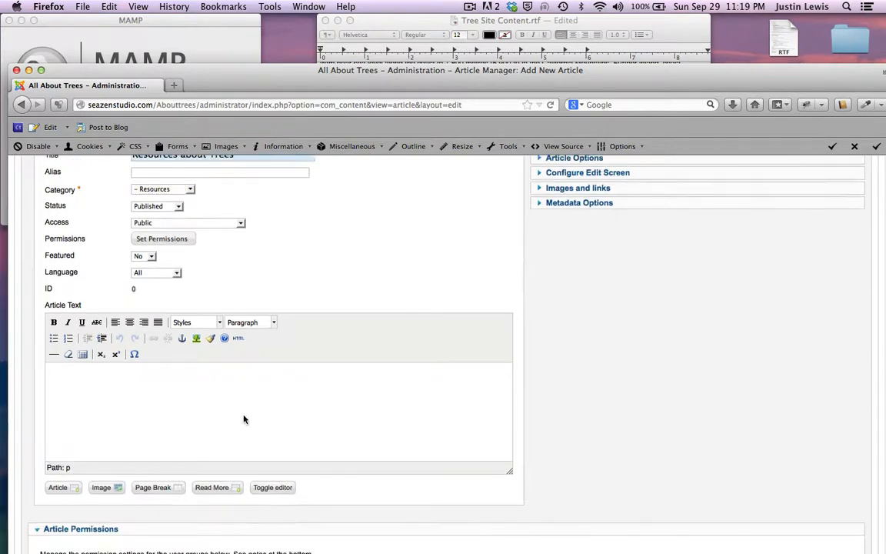
scroll(244, 419, "up", 1)
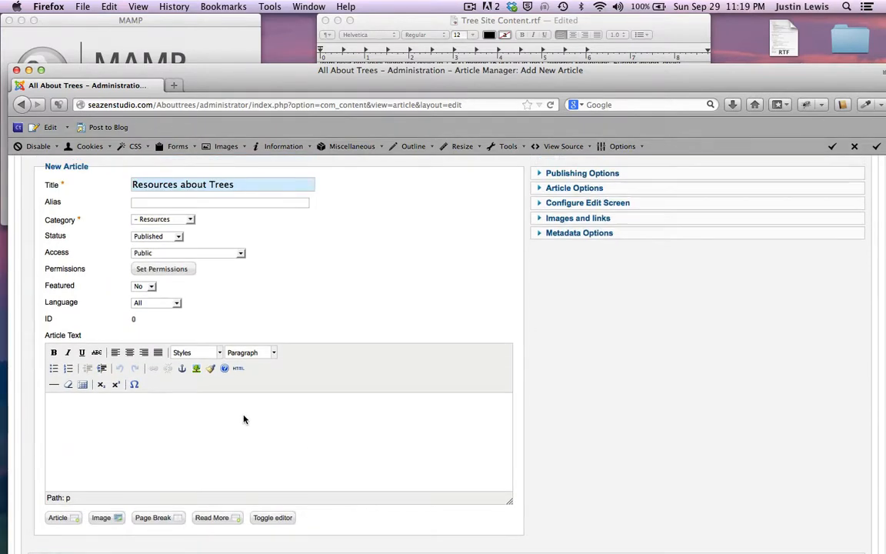
triple_click(266, 187)
key("super+c")
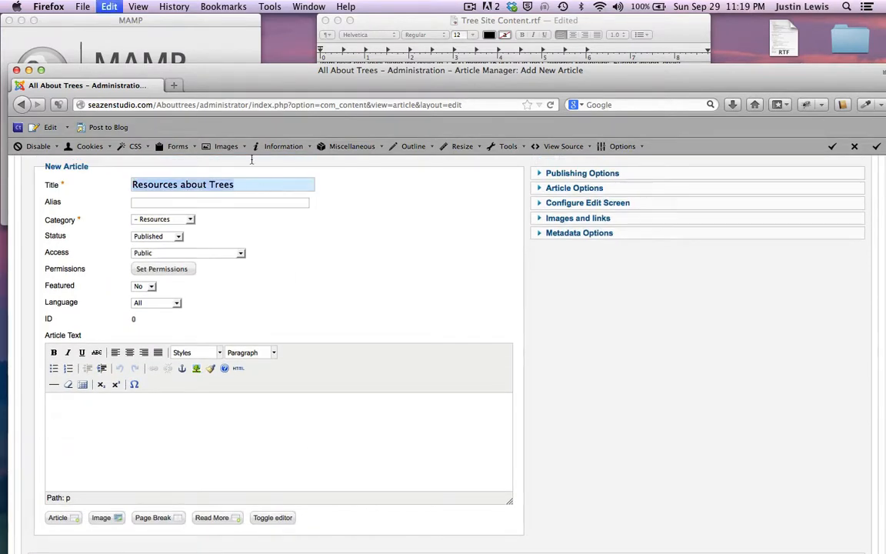
left_click(63, 426)
type("H")
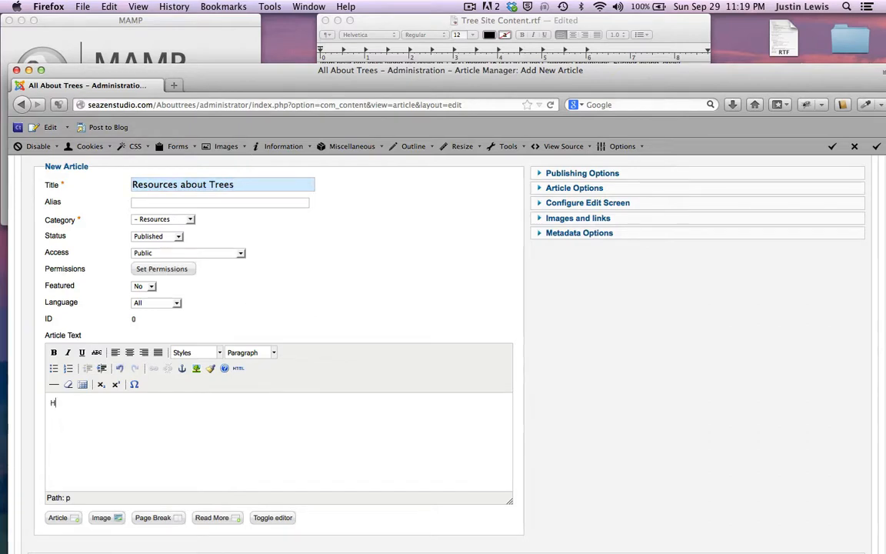
type("ere are some")
key("super+v")
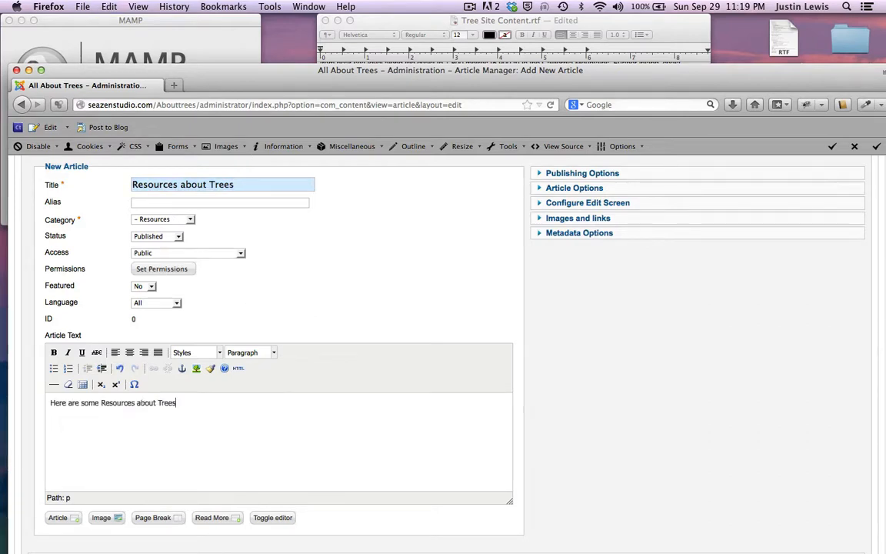
Step: Lowercase the pasted words so the body reads 'Here are some resources about trees:'
left_click(103, 403)
key("BackSpace")
type("r")
left_click(159, 402)
key("BackSpace")
type("trees:")
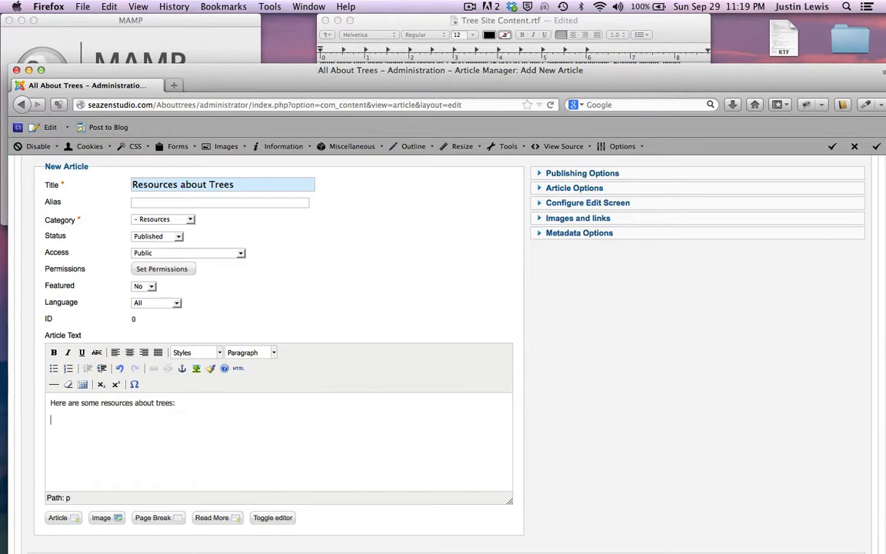
left_click(427, 22)
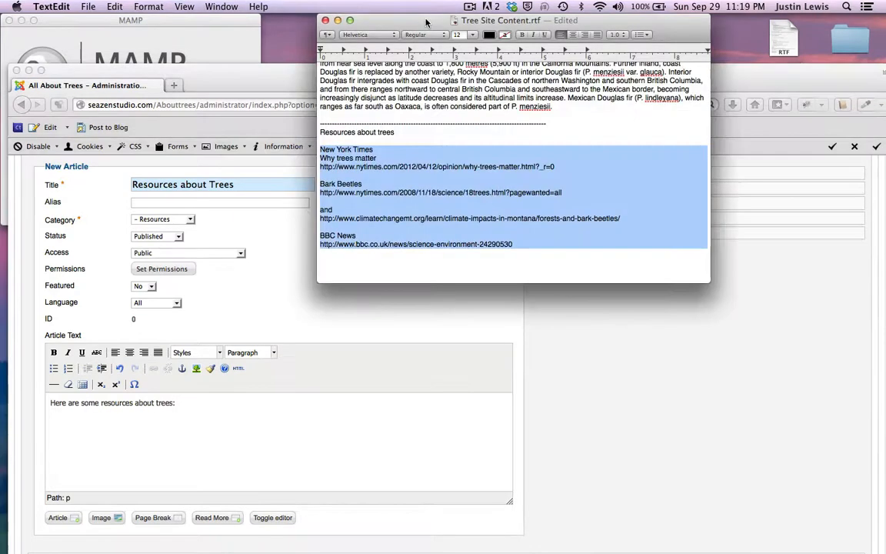
left_click(265, 415)
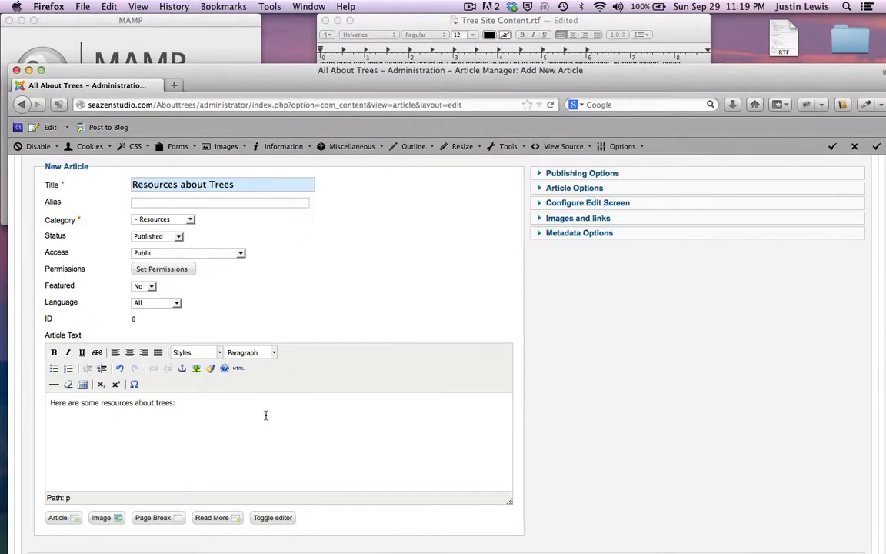
Step: Paste the tree resource links below the intro line and Save & Close the article
key("super+v")
scroll(338, 430, "up", 3)
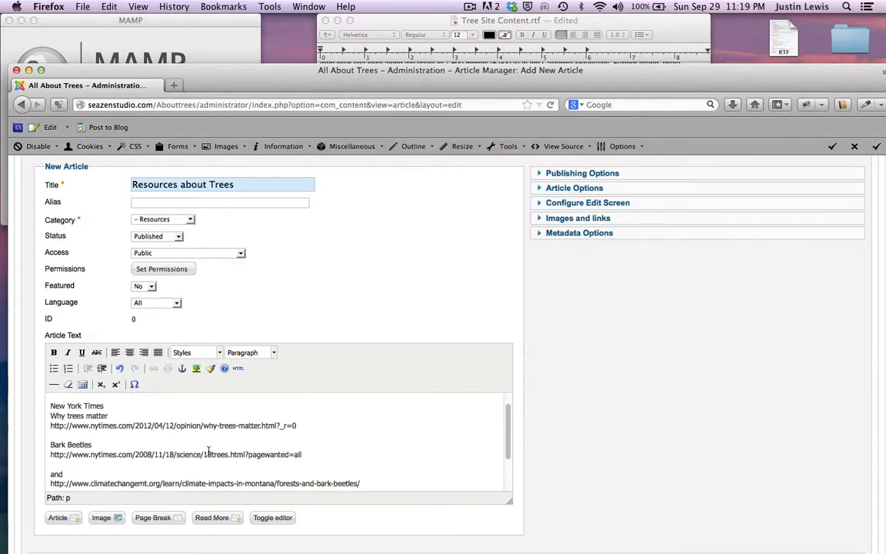
scroll(307, 446, "up", 2)
scroll(215, 445, "up", 1)
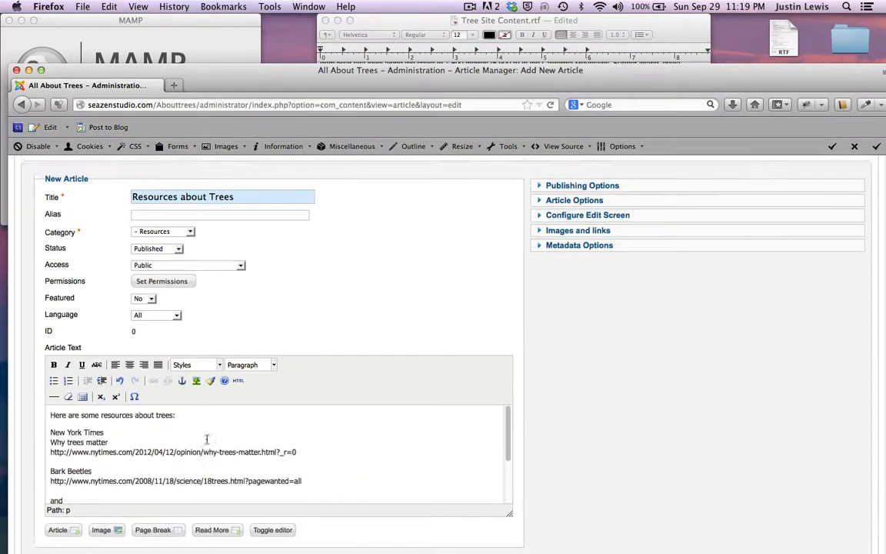
scroll(207, 440, "down", 5)
scroll(207, 442, "up", 8)
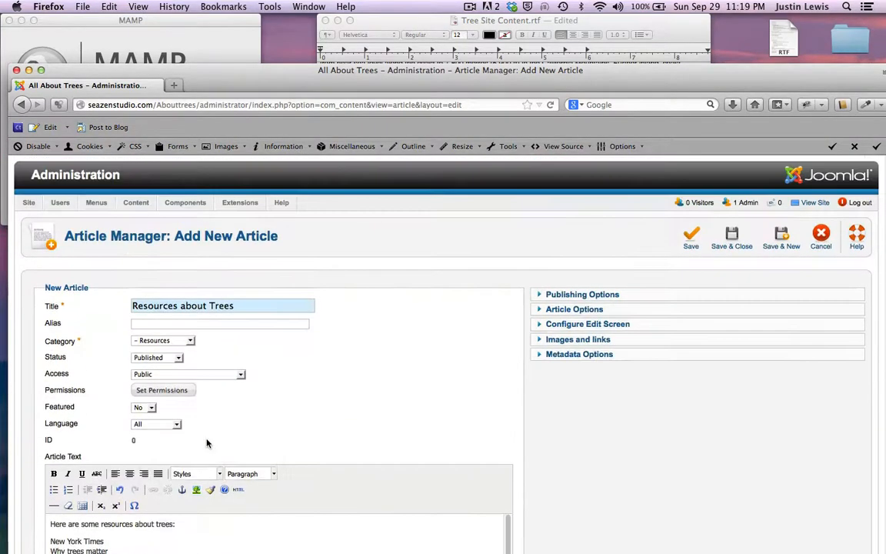
left_click(727, 242)
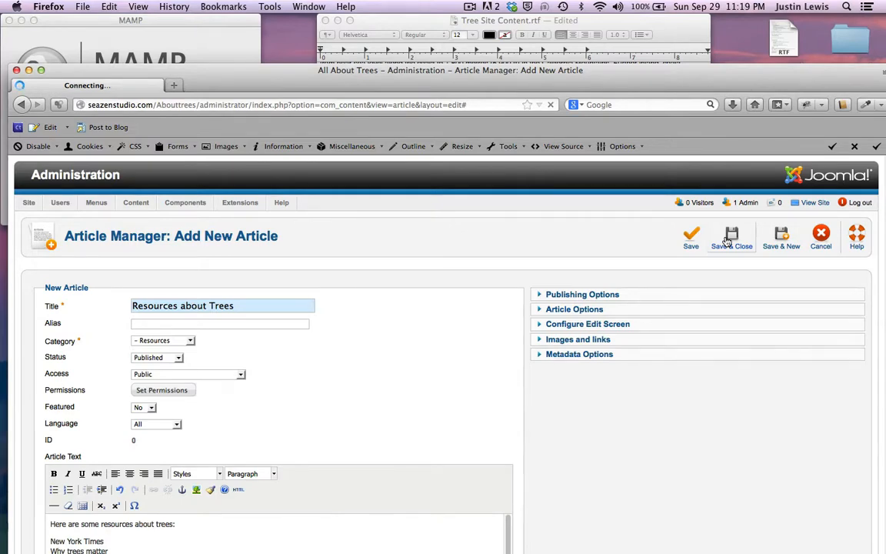
left_click_drag(257, 80, 260, 30)
scroll(246, 273, "down", 5)
scroll(246, 273, "up", 3)
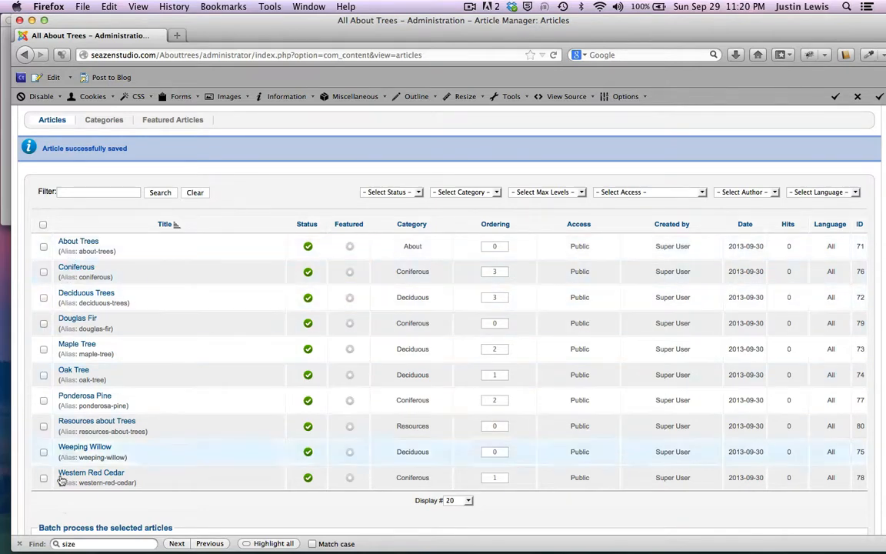
Step: Open the public seazenstudio.com home page in a new tab via View Site
left_click_drag(257, 28, 253, 27)
scroll(274, 164, "up", 3)
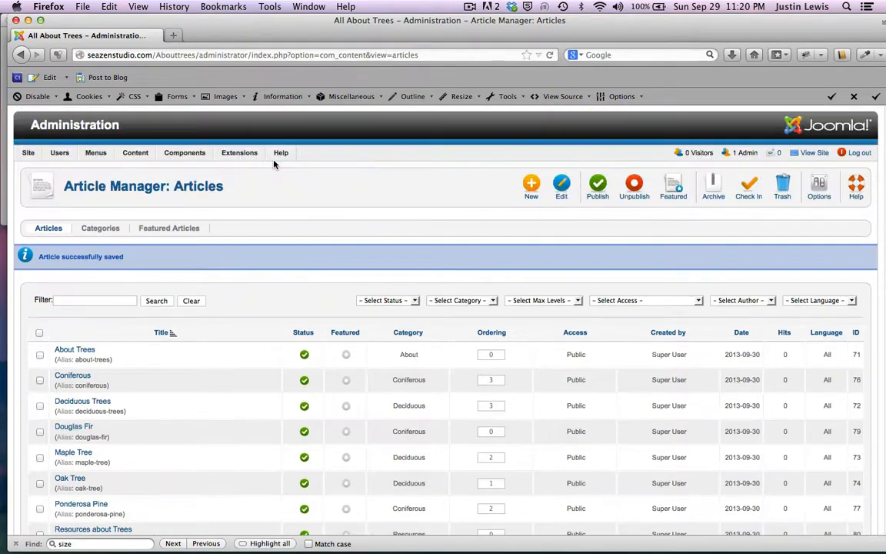
scroll(274, 164, "down", 4)
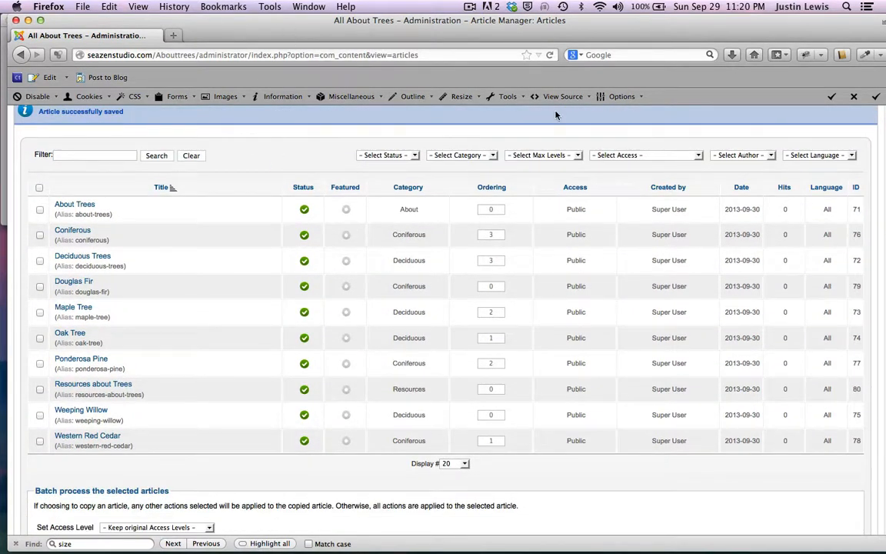
scroll(700, 118, "up", 4)
left_click(813, 152)
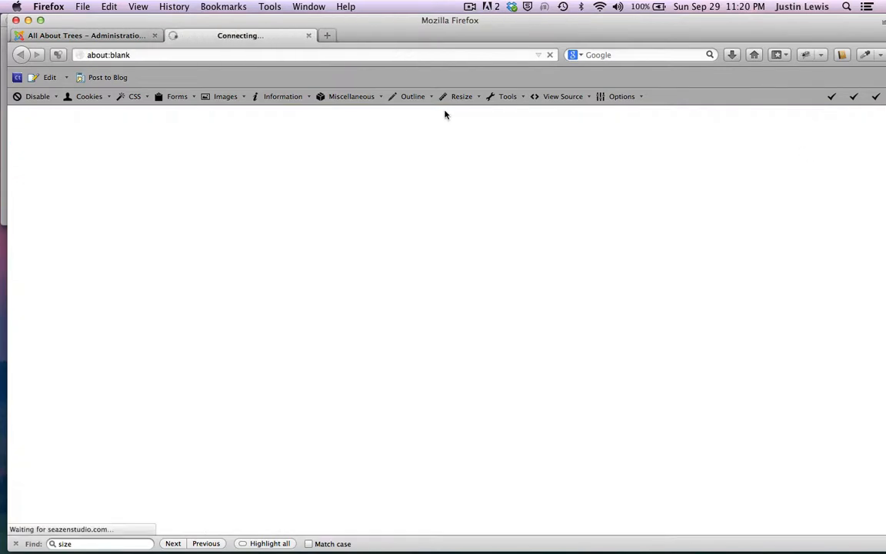